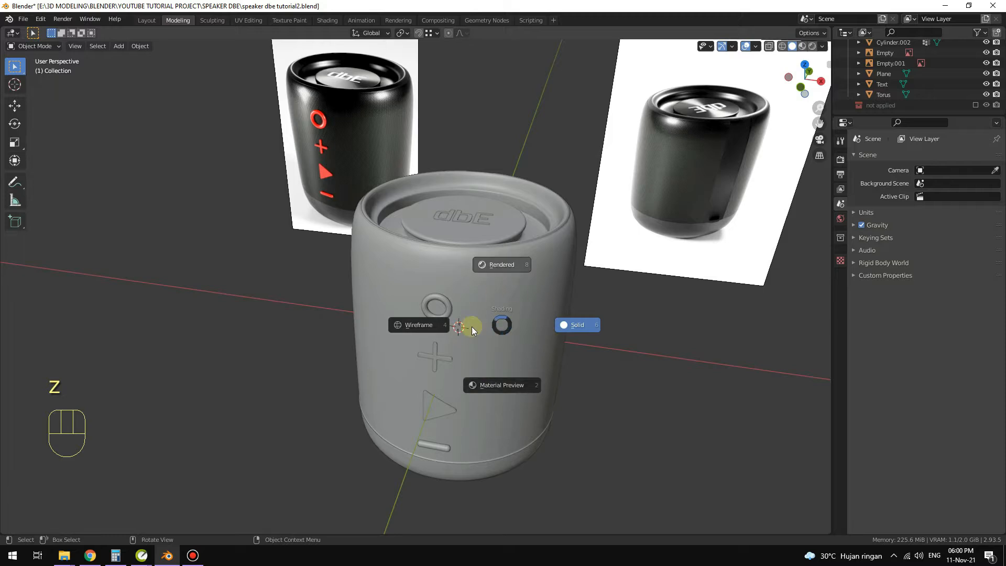
Switch the viewport shading to Rendered to preview the speaker's materials
left_click(498, 271)
key("z")
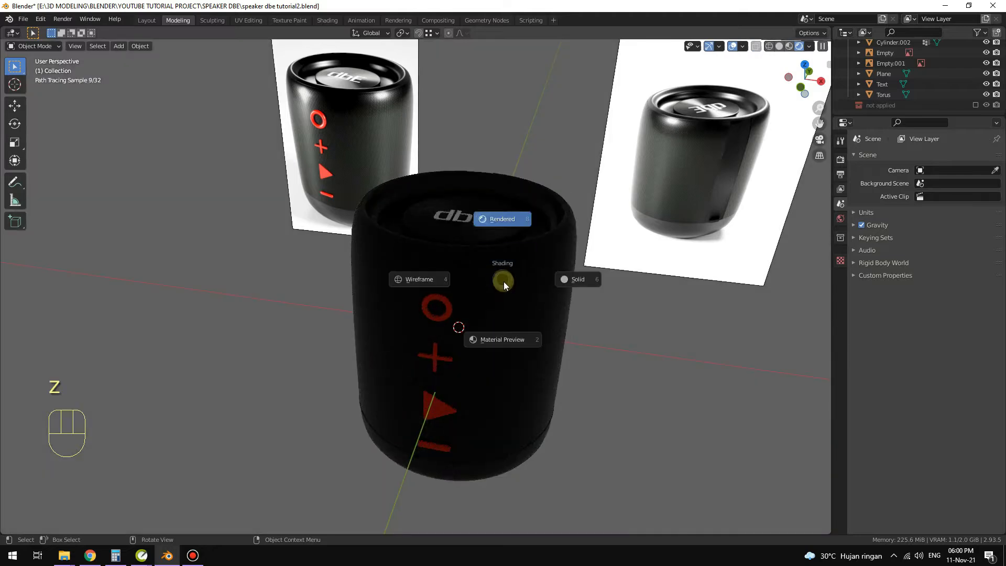
left_click(516, 225)
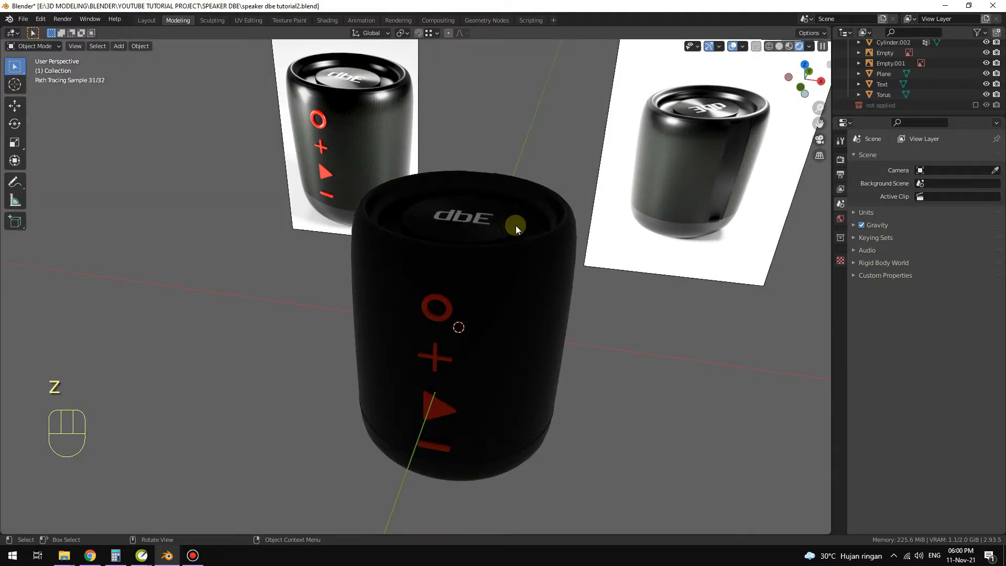
scroll(508, 283, "down", 3)
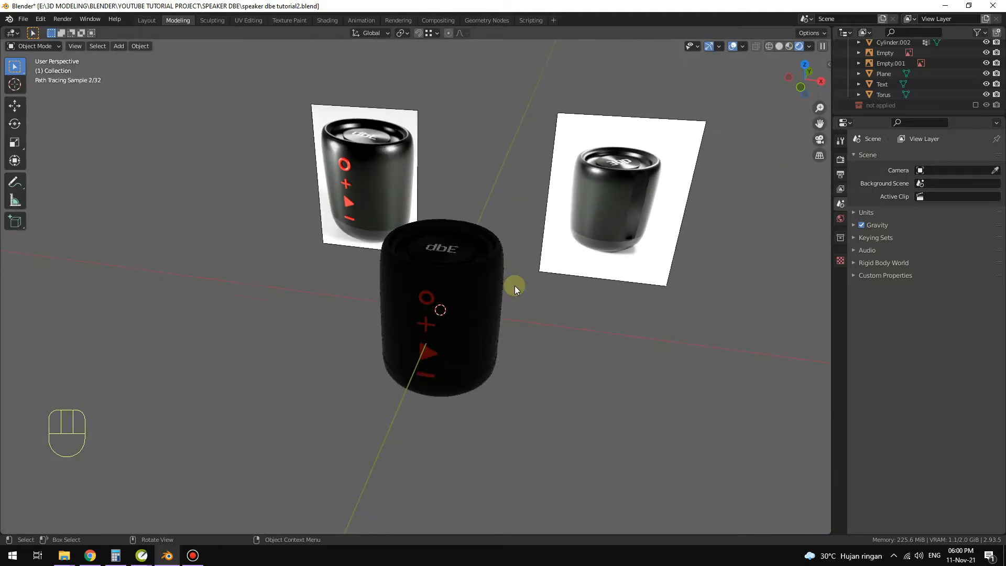
Try Eevee as the scene's render engine and return it to Cycles
left_click(841, 160)
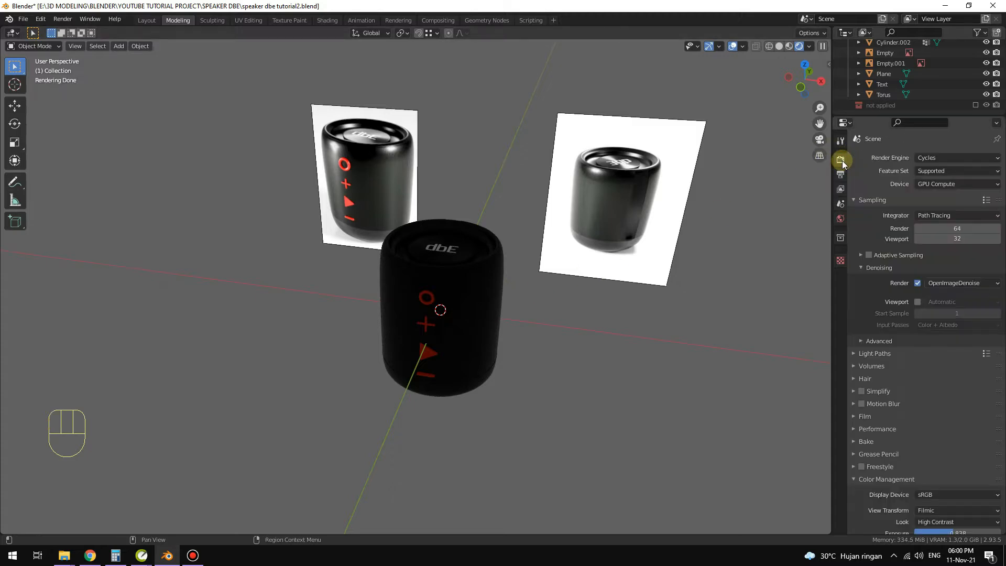
left_click(930, 158)
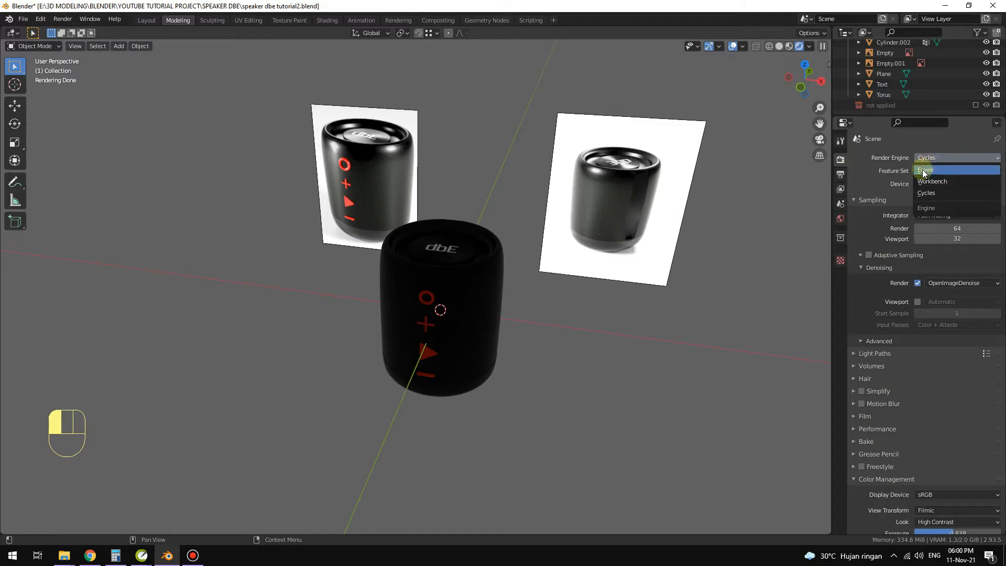
left_click(929, 171)
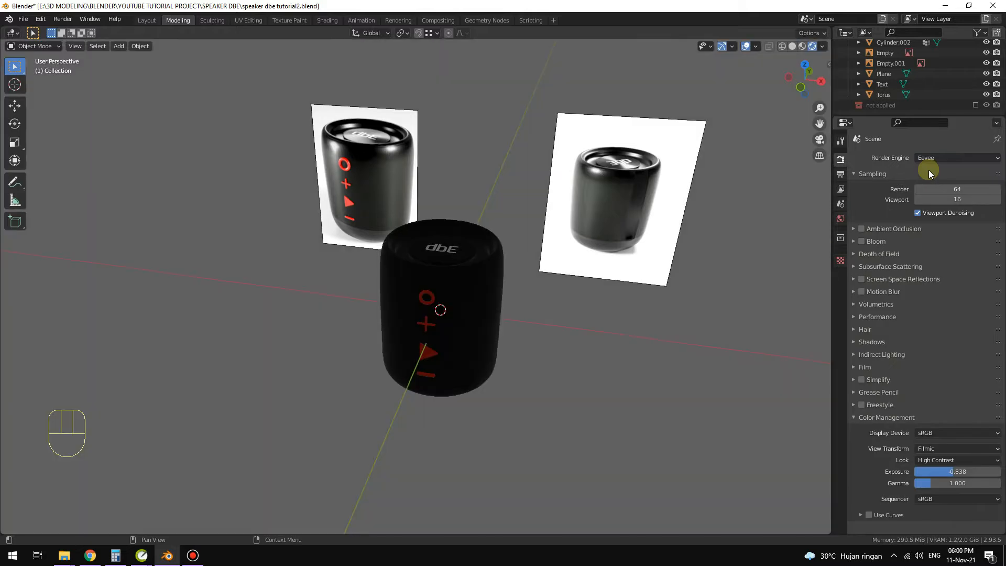
left_click(935, 162)
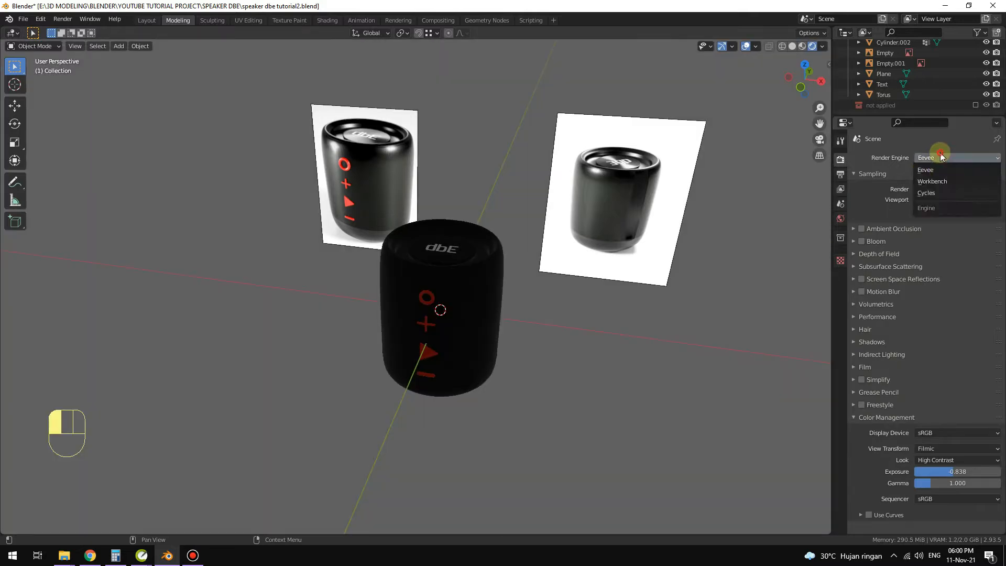
left_click(936, 194)
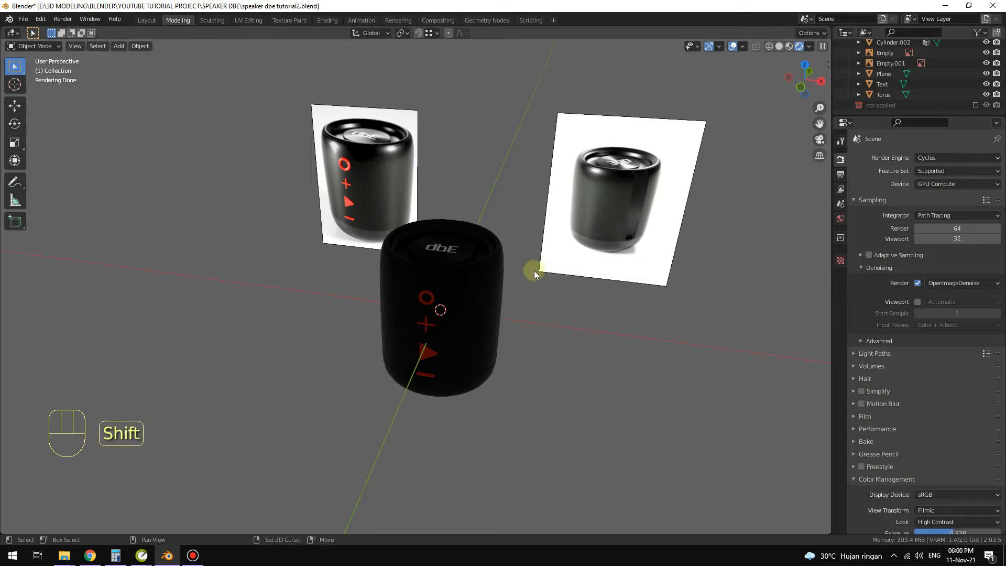
middle_click_drag(533, 270, 550, 274, "shift")
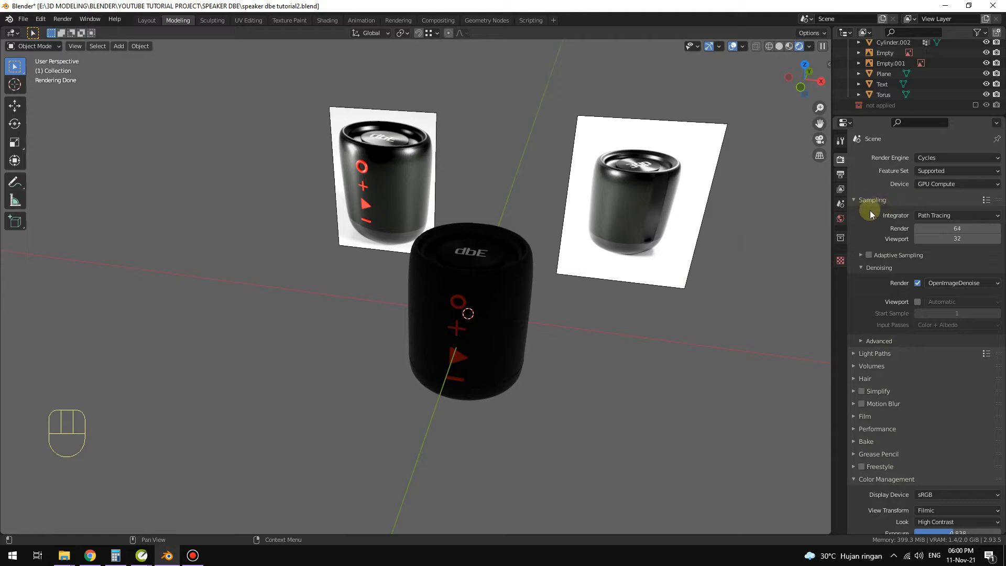
Set the Cycles render device to GPU Compute
left_click(937, 186)
left_click(938, 196)
left_click(939, 185)
left_click(944, 207)
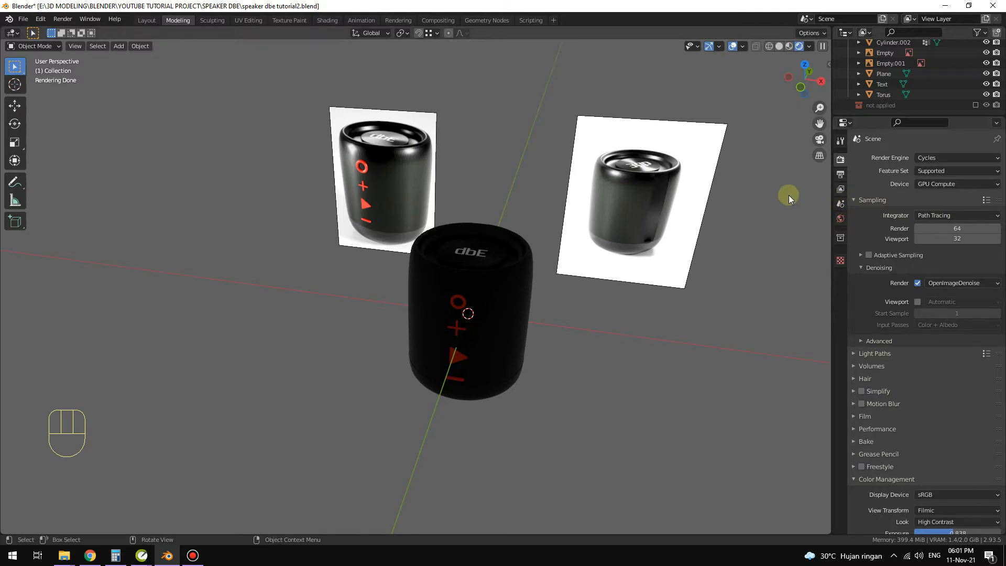
Add a mesh plane as the floor and move it down along Z below the speaker
middle_click_drag(608, 250, 638, 273, "shift")
scroll(529, 291, "down", 3)
scroll(529, 290, "up", 5)
middle_click_drag(529, 288, 470, 254, "shift")
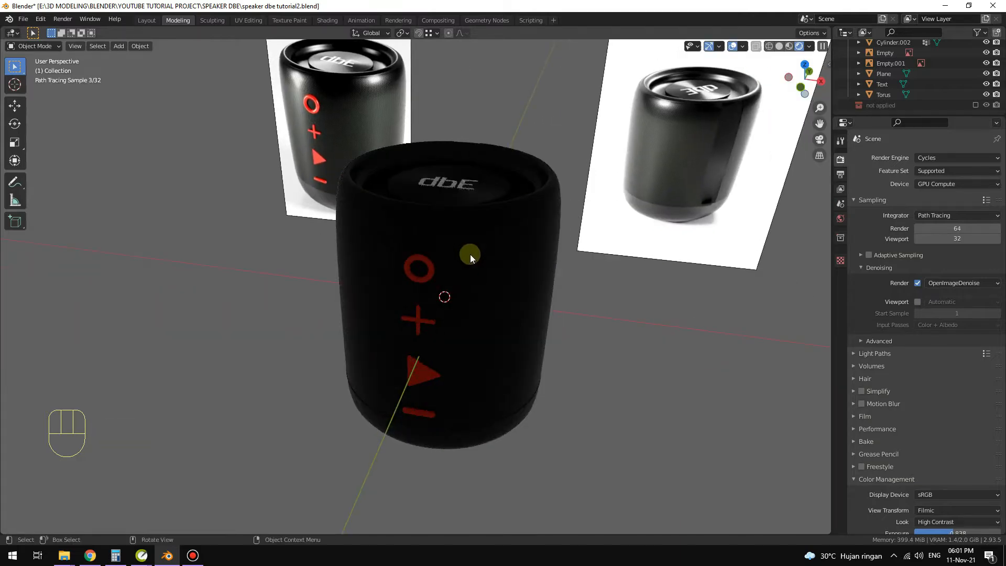
scroll(489, 260, "down", 3)
key("shift+a")
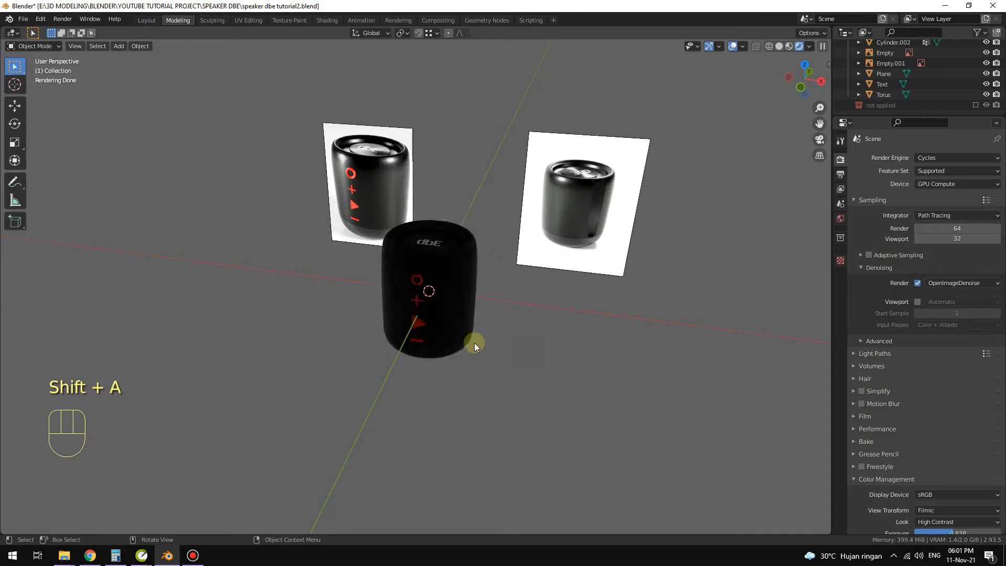
key("shift+a")
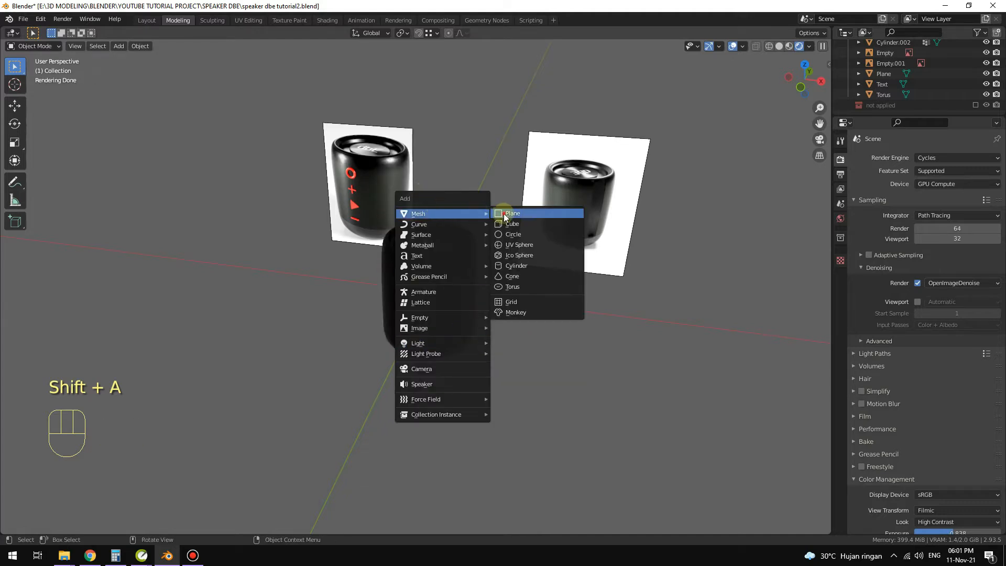
left_click(506, 213)
key("g")
key("z")
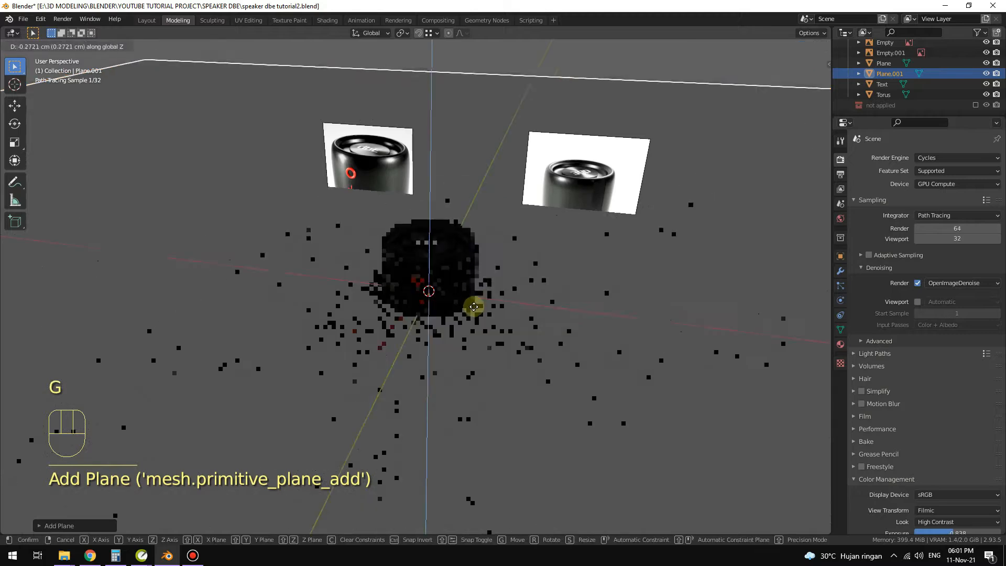
left_click(473, 360)
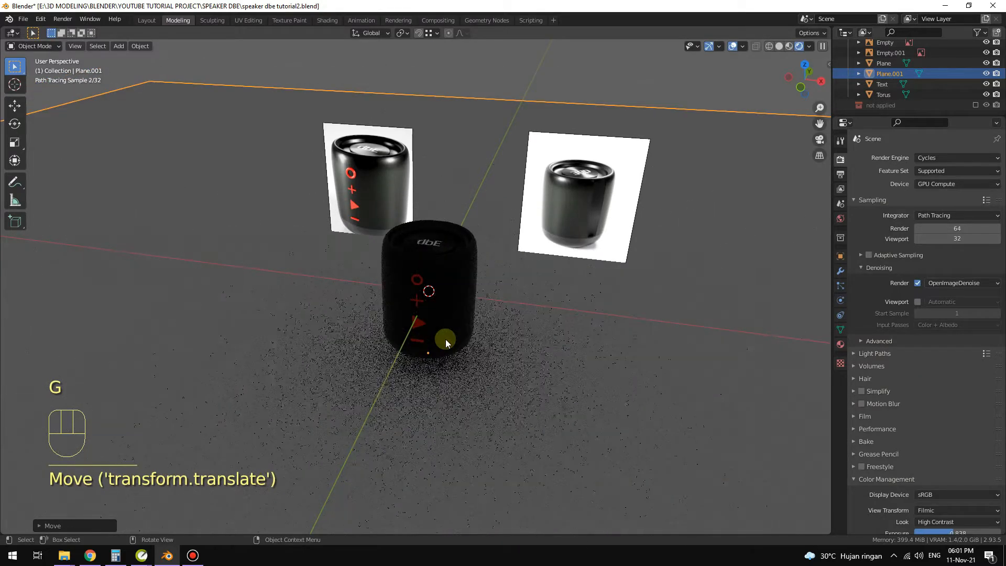
Enable snapping and, in front view, move the floor plane up along Z to meet the speaker's base
key("KP_1")
scroll(479, 287, "up", 7)
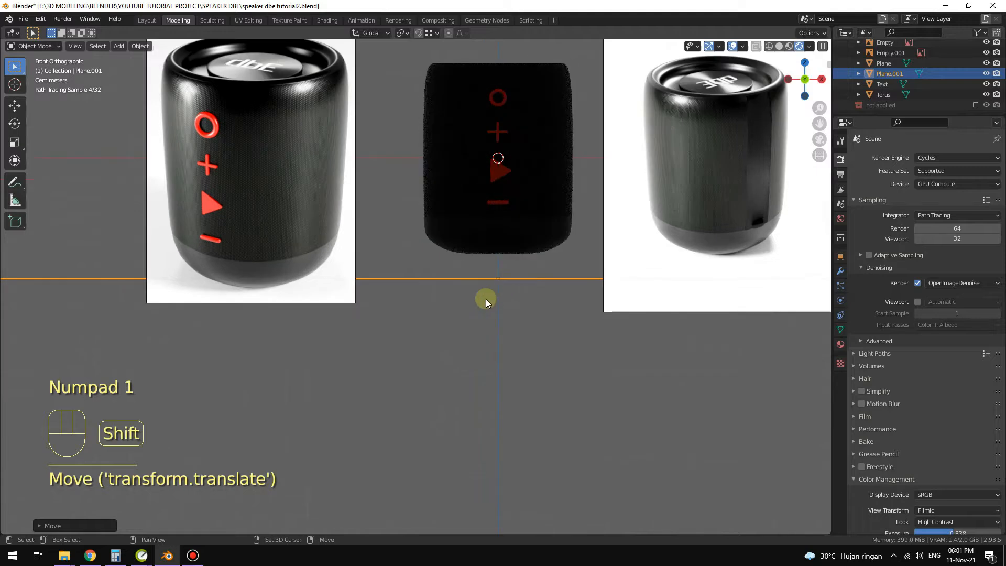
key("shift+Tab")
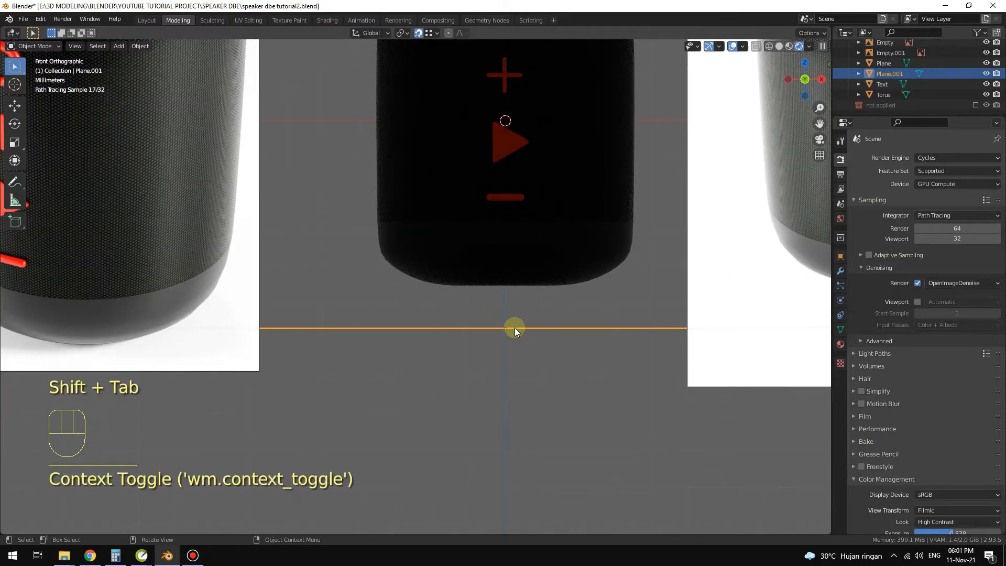
key("g")
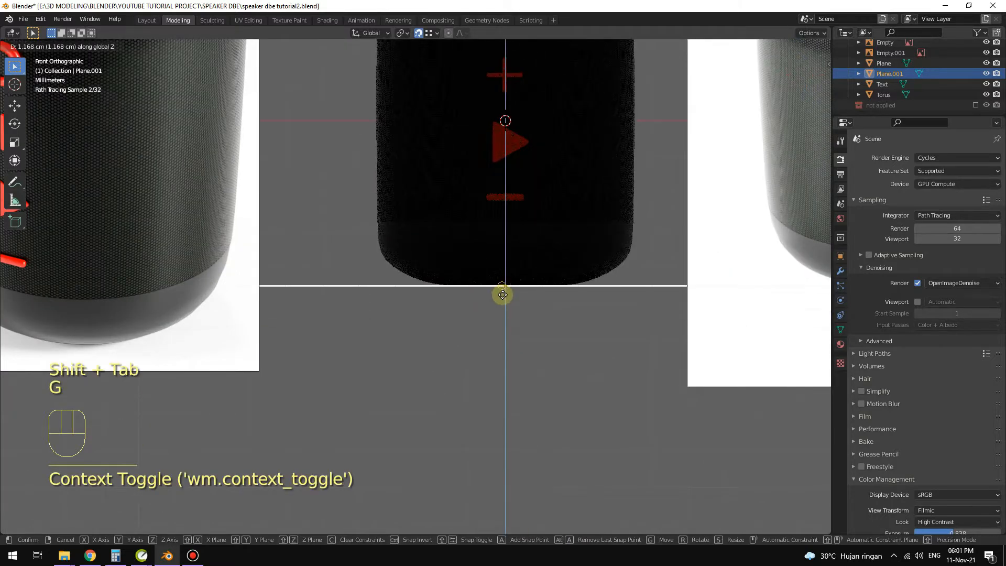
left_click(502, 298)
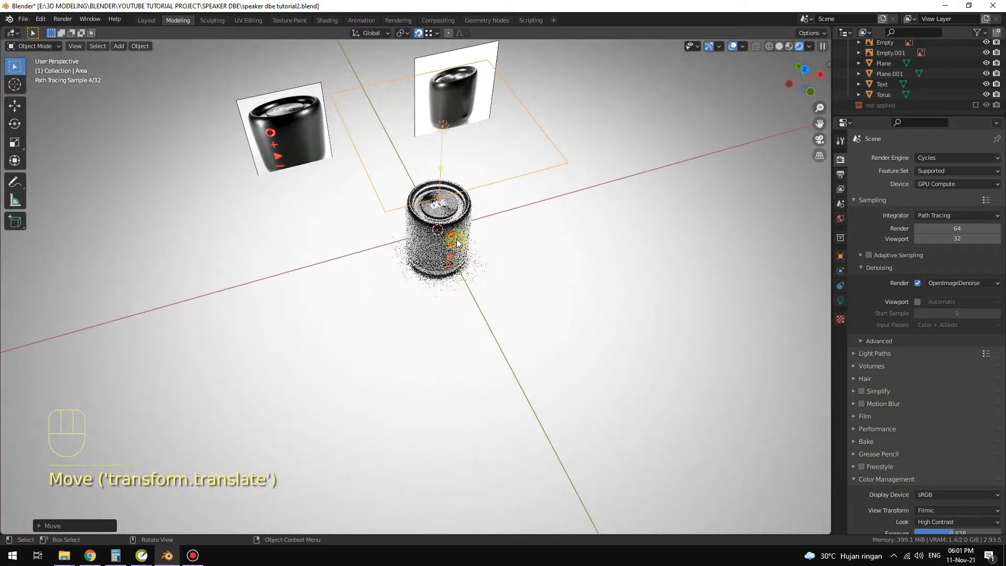
In top view, move the area light to the speaker's negative X side and aim it toward the speaker
middle_click_drag(443, 246, 433, 240, "shift")
key("KP_7")
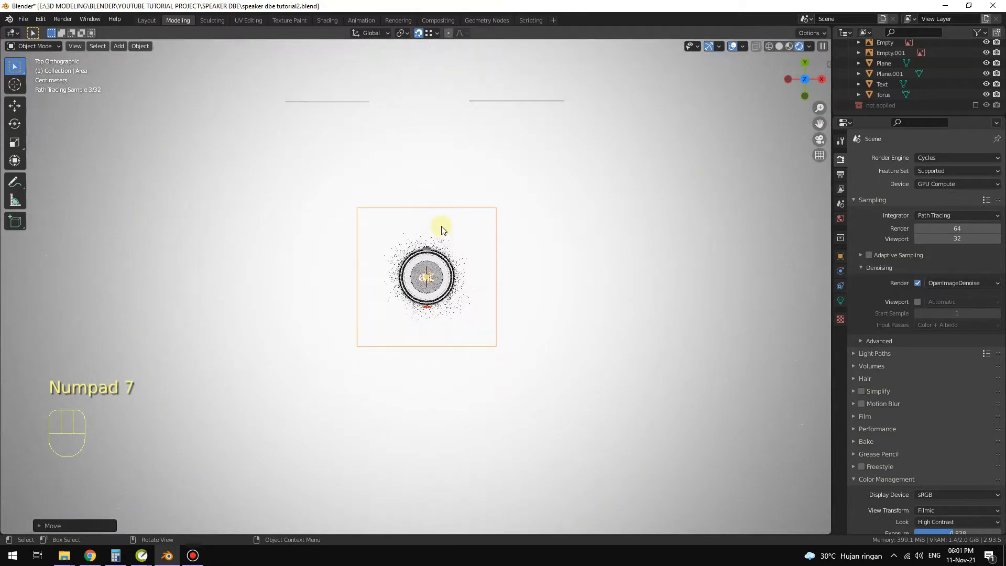
key("g")
left_click(287, 239)
left_click(414, 277, "shift")
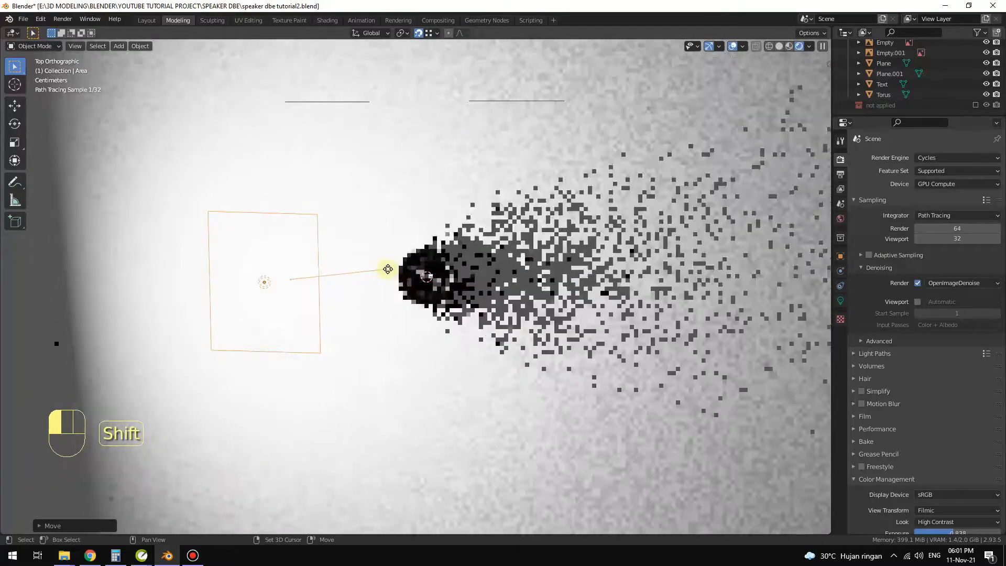
key("shift+t")
Turn off snapping and raise the area light along the Z axis
key("shift+Tab")
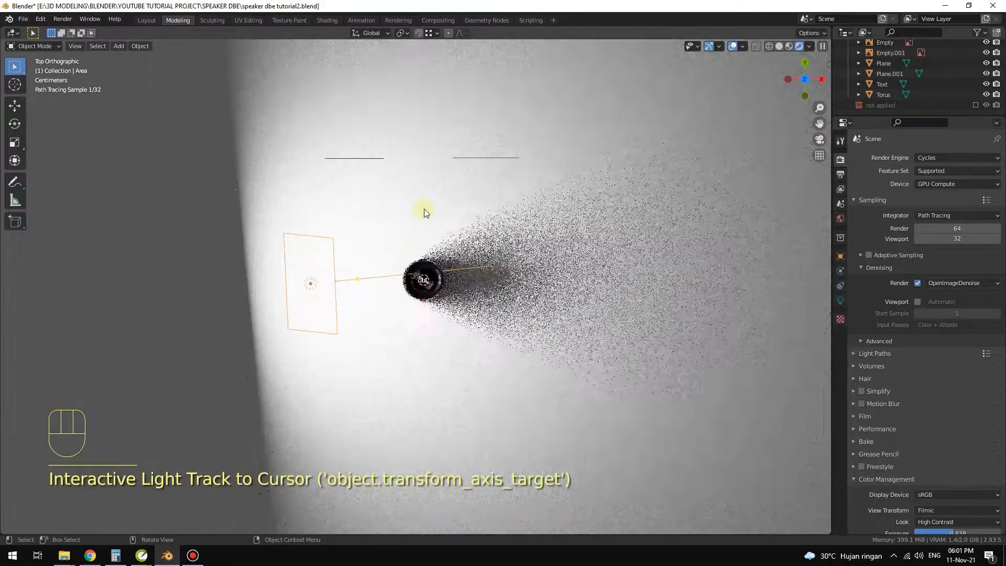
middle_click_drag(419, 209, 440, 164)
key("g")
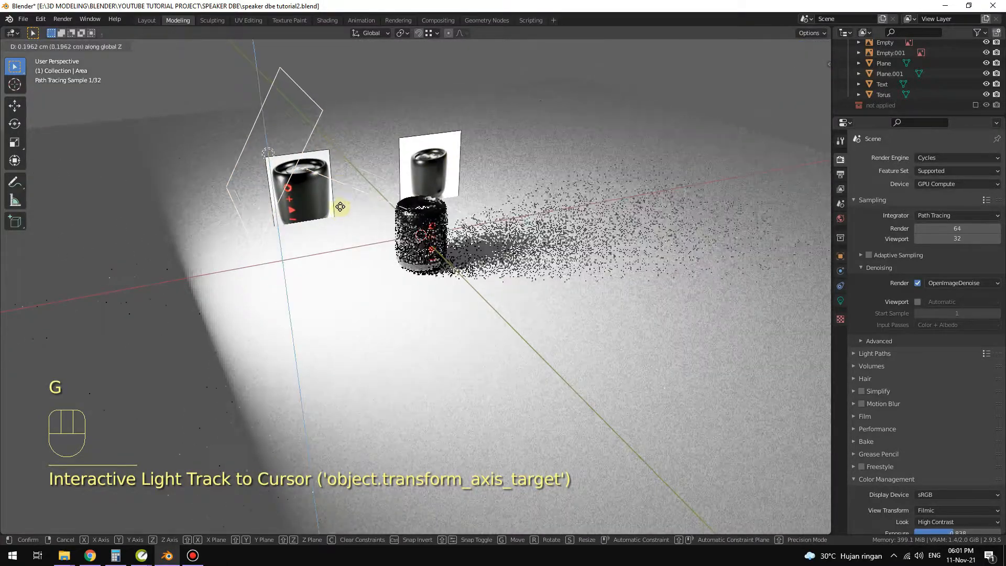
left_click(339, 185)
Re-aim the raised area light at the centre of the speaker using the top view
mouse_move(319, 171)
middle_mouse_down()
mouse_move(285, 218)
mouse_move(304, 178)
middle_mouse_up()
left_click(422, 250, "shift")
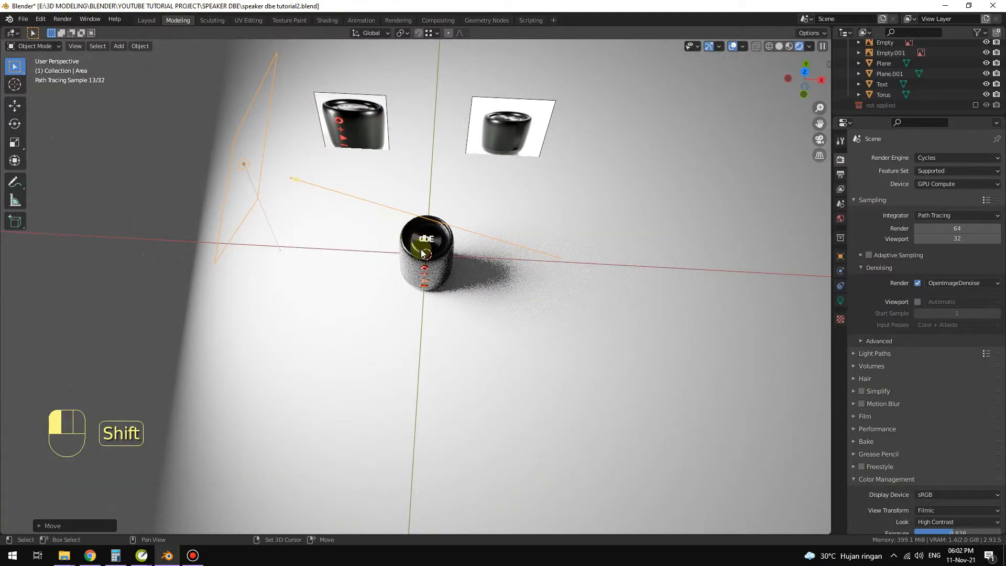
key("KP_7")
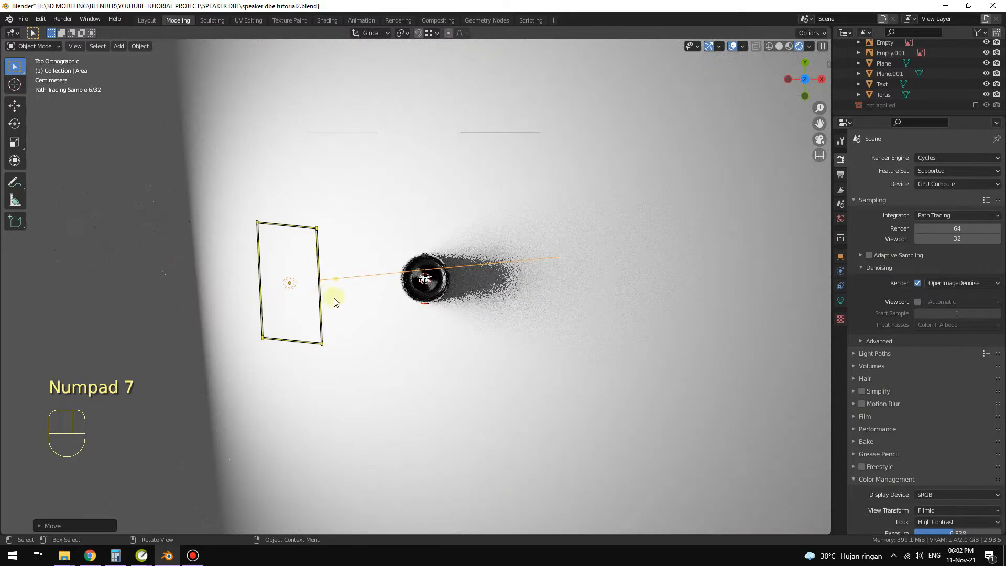
left_click_drag(338, 280, 425, 278)
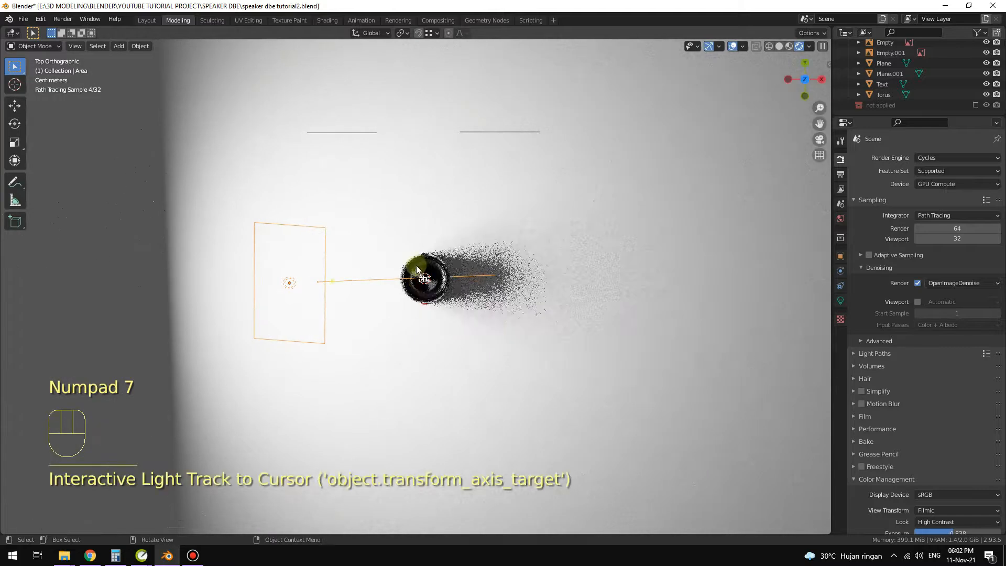
scroll(440, 281, "down", 2)
mouse_move(441, 281)
middle_mouse_down()
mouse_move(478, 177)
mouse_move(439, 243)
mouse_move(456, 285)
middle_mouse_up()
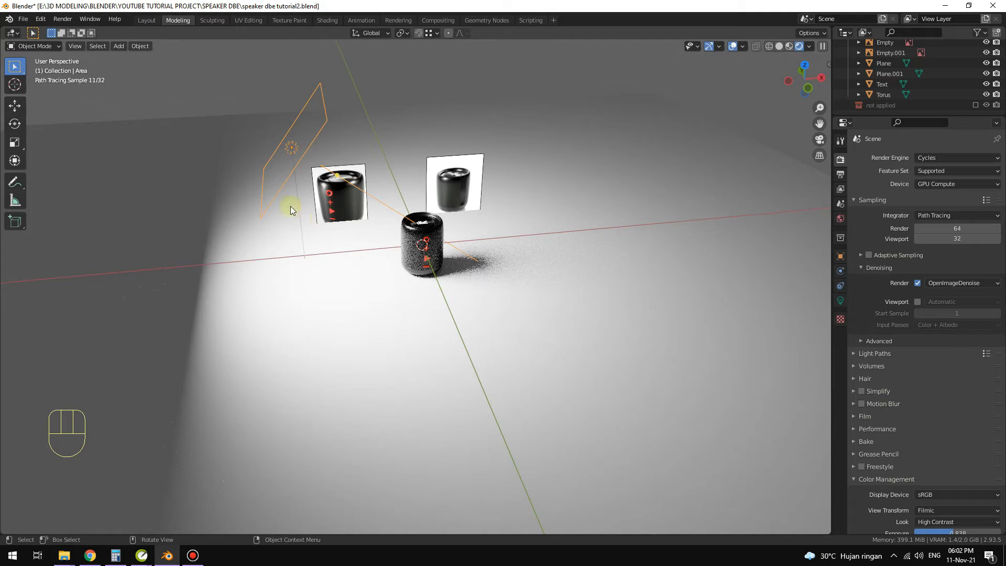
Add a camera to the scene and look through it
scroll(447, 238, "up", 1)
middle_click_drag(468, 269, 401, 267, "shift")
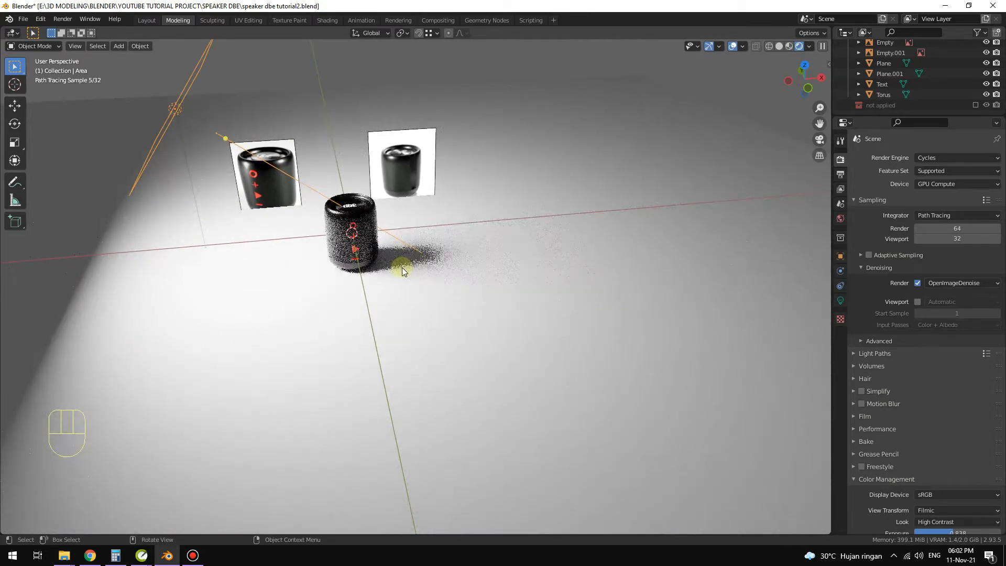
key("shift+a")
mouse_move(401, 267)
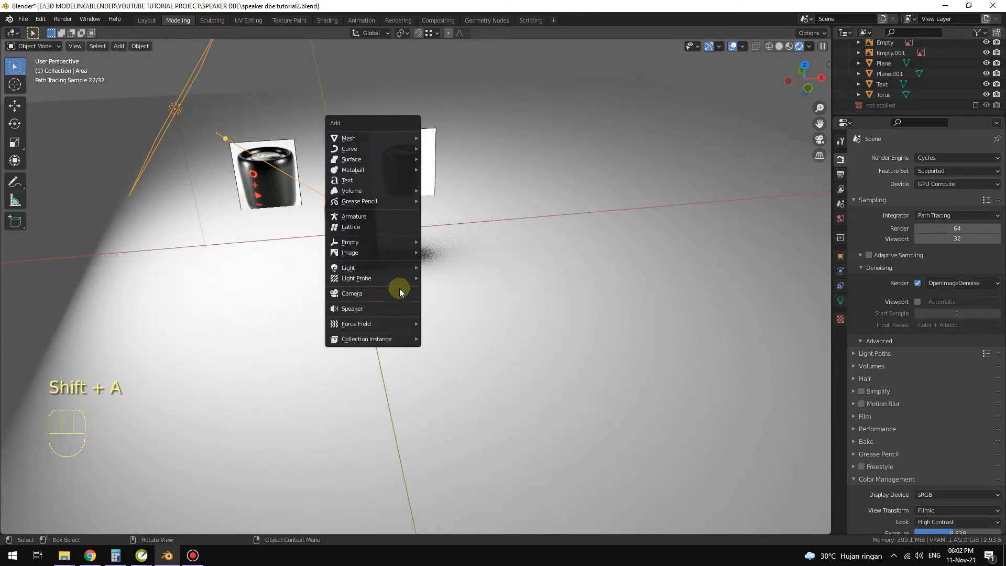
left_click(403, 293)
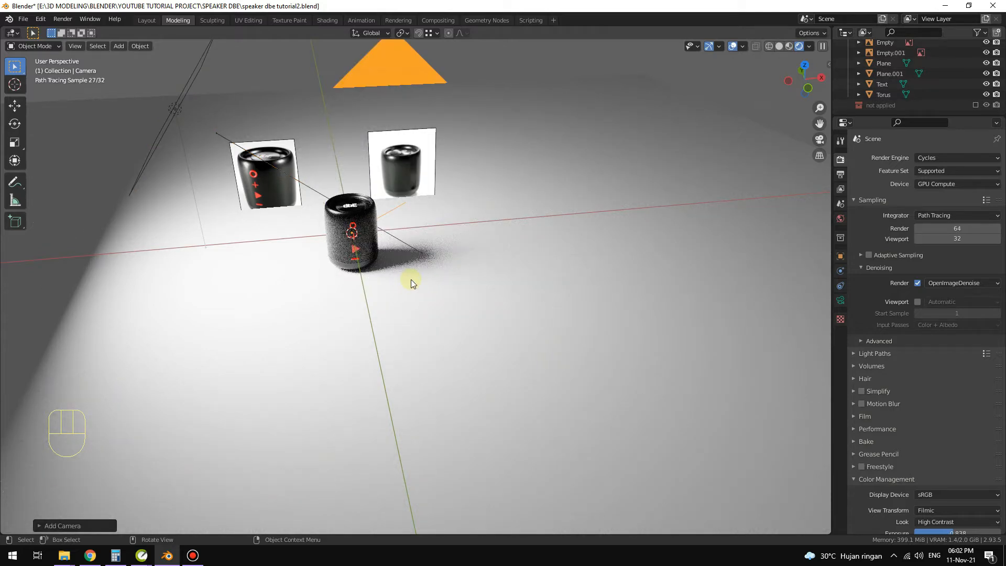
key("KP_0")
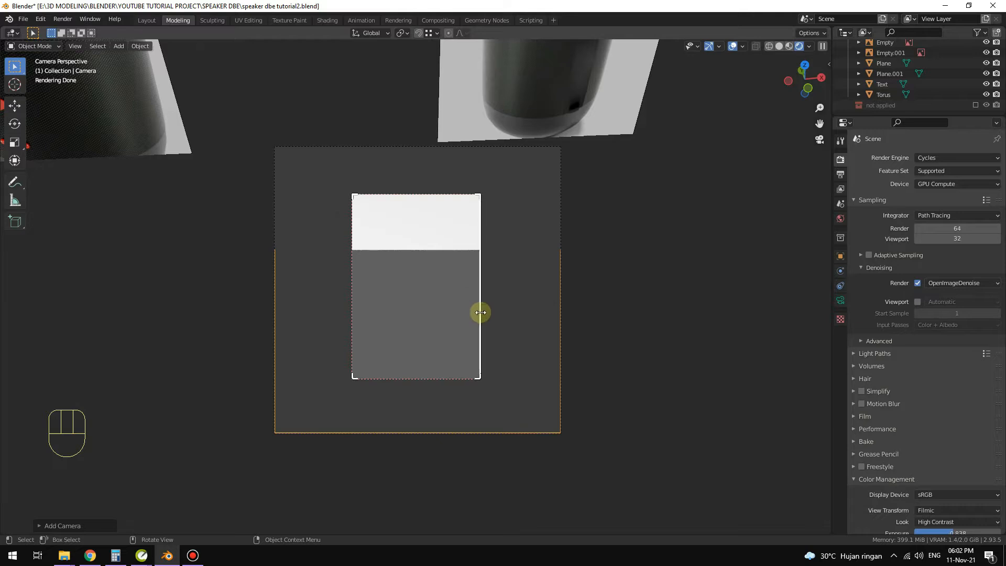
Switch the viewport to solid shading, select the camera and show the view settings
key("z")
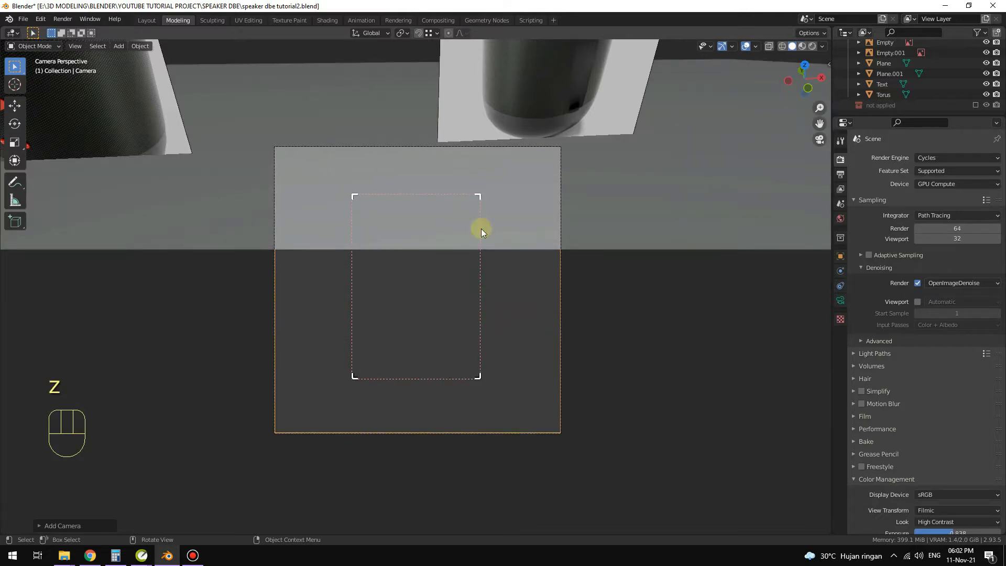
left_click(559, 348)
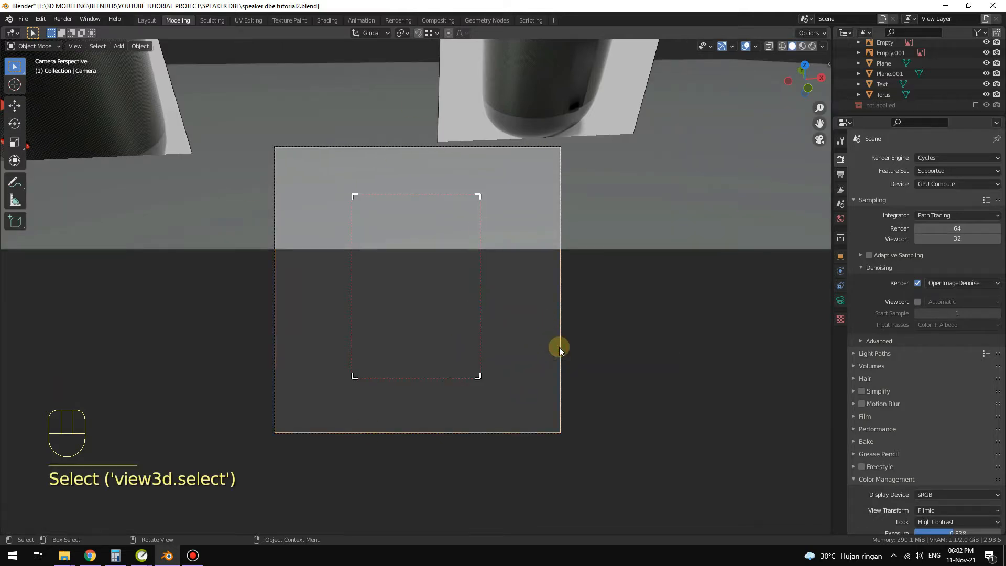
key("n")
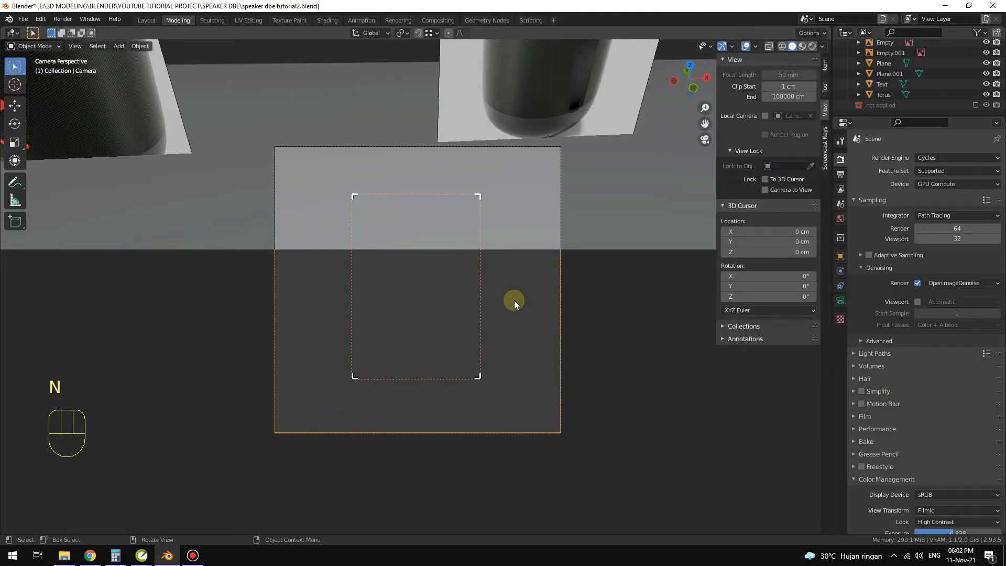
Examine the speaker and the camera's surroundings from outside the camera view, and return to looking through the camera
scroll(438, 300, "down", 3)
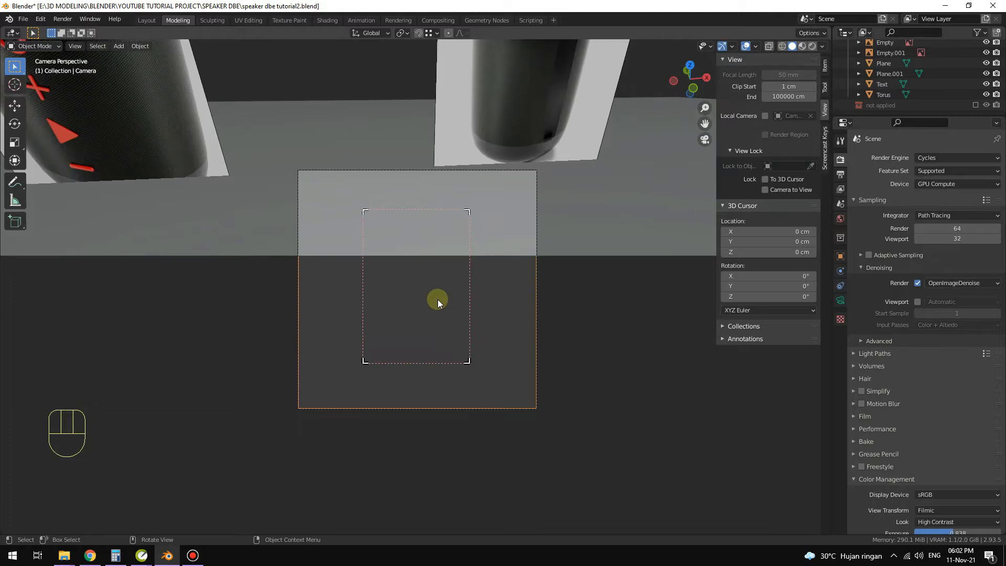
scroll(438, 307, "up", 3)
scroll(440, 308, "down", 5)
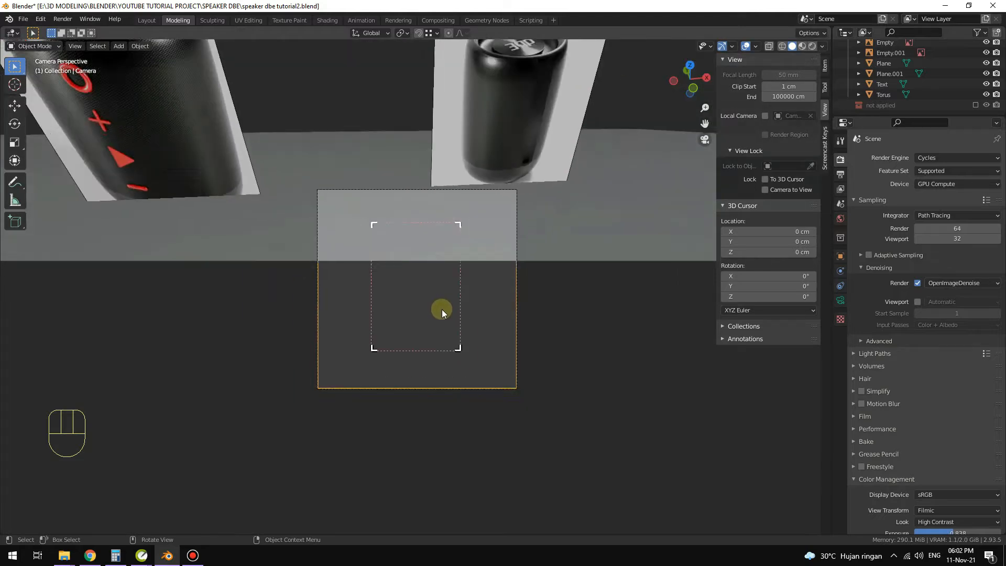
scroll(442, 309, "up", 3)
scroll(442, 306, "down", 1)
mouse_move(442, 316)
middle_mouse_down()
mouse_move(424, 291)
mouse_move(440, 321)
middle_mouse_up()
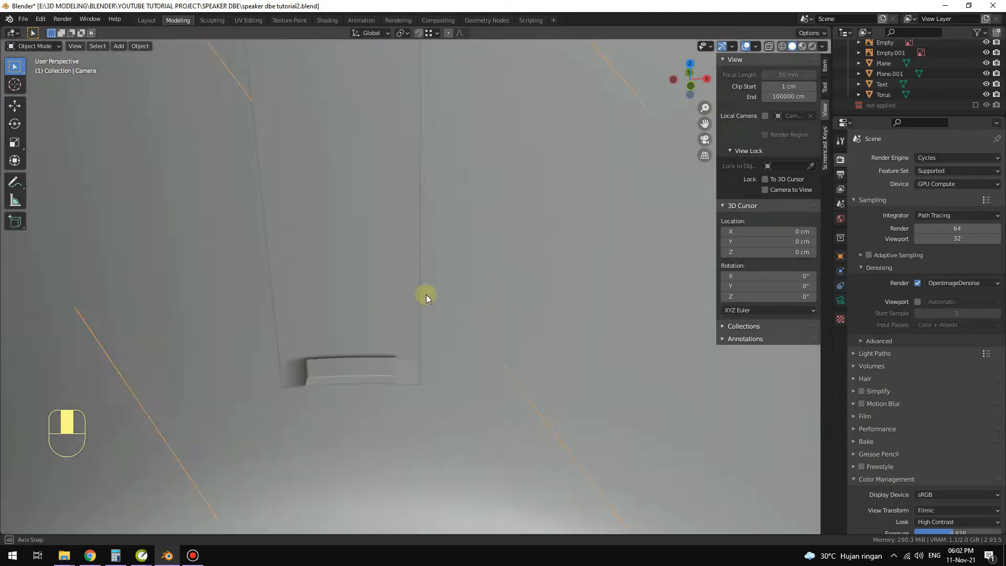
scroll(440, 322, "down", 10)
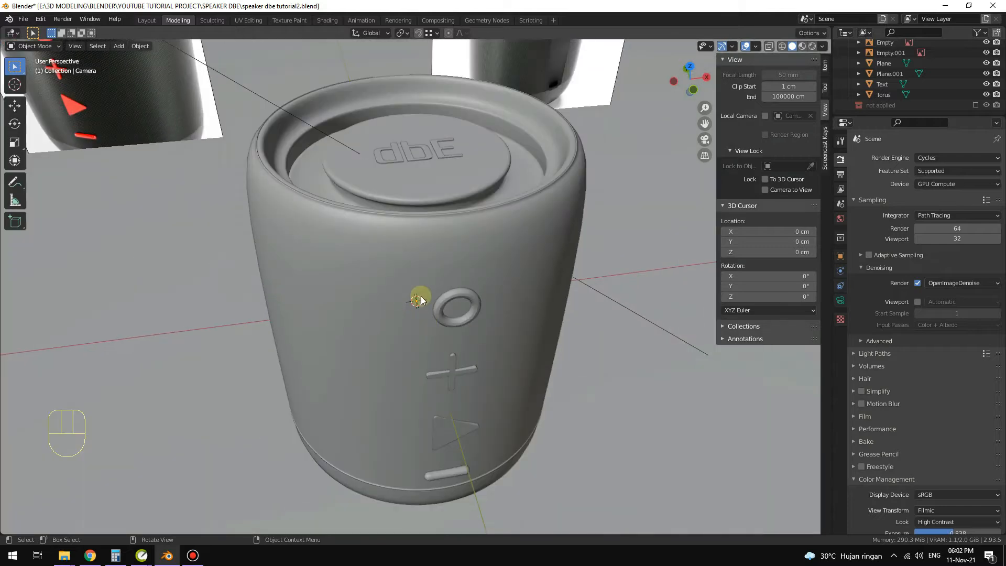
middle_click_drag(360, 306, 324, 306)
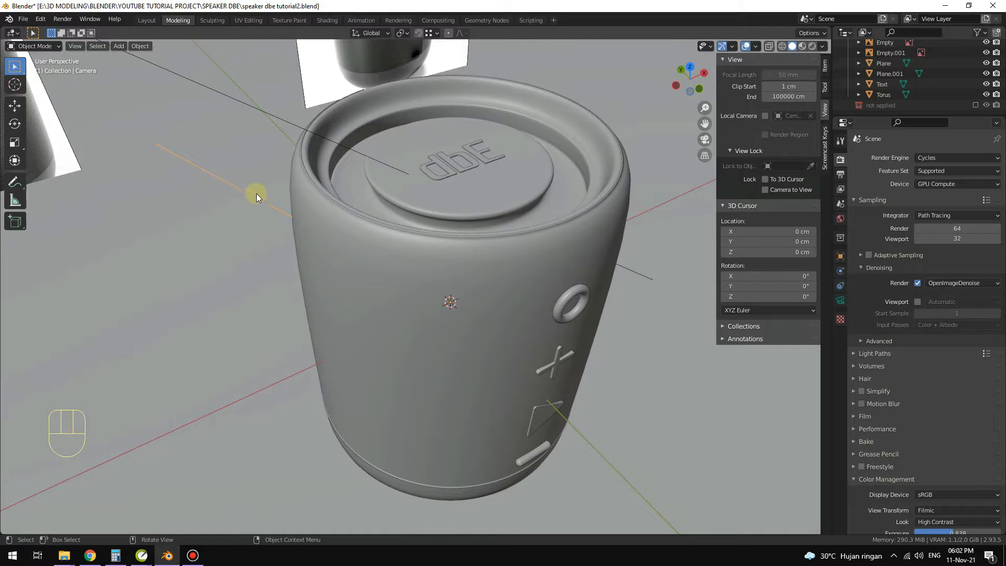
key("KP_0")
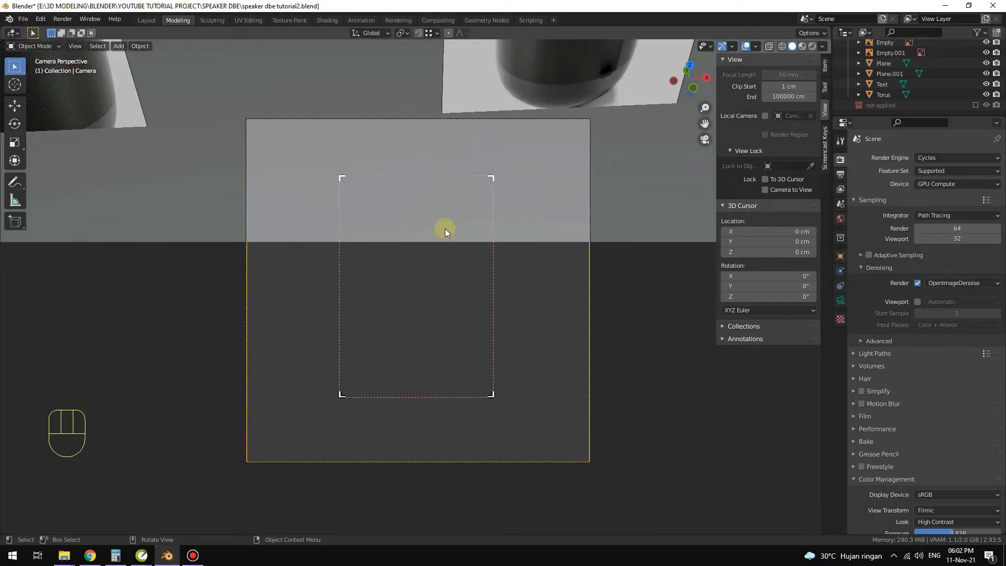
scroll(445, 228, "up", 4)
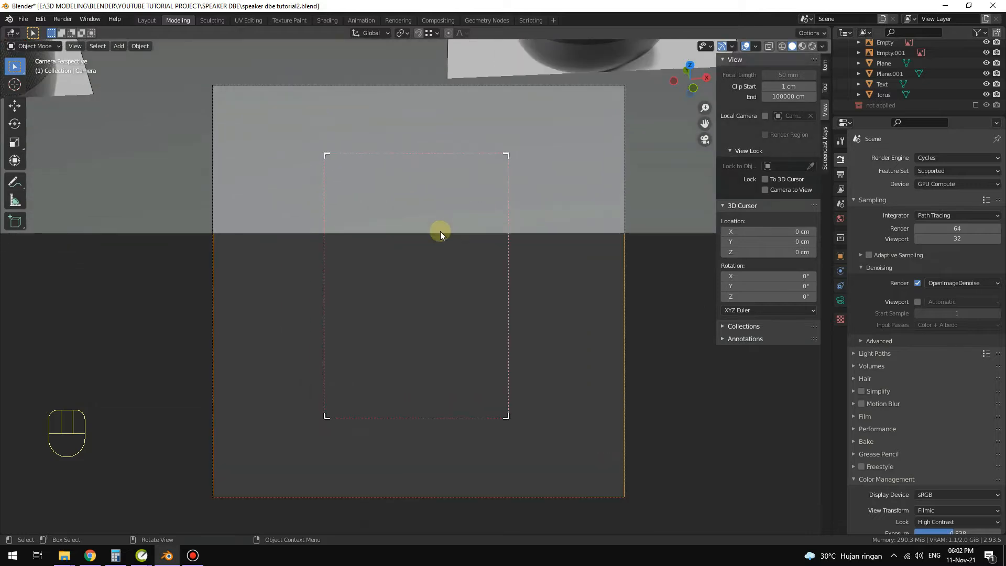
scroll(417, 265, "down", 7)
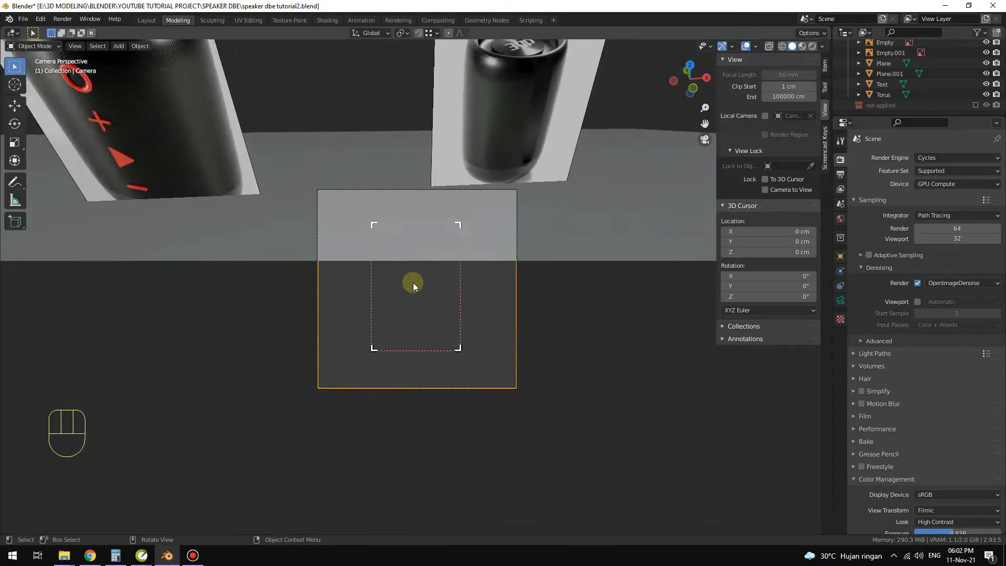
scroll(413, 283, "down", 2)
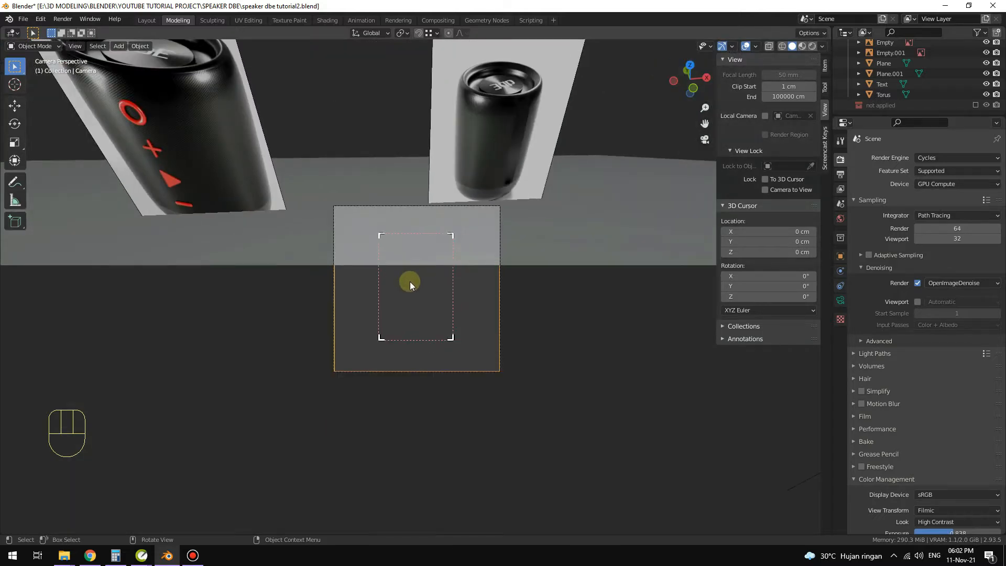
scroll(410, 280, "up", 2)
scroll(412, 289, "down", 2)
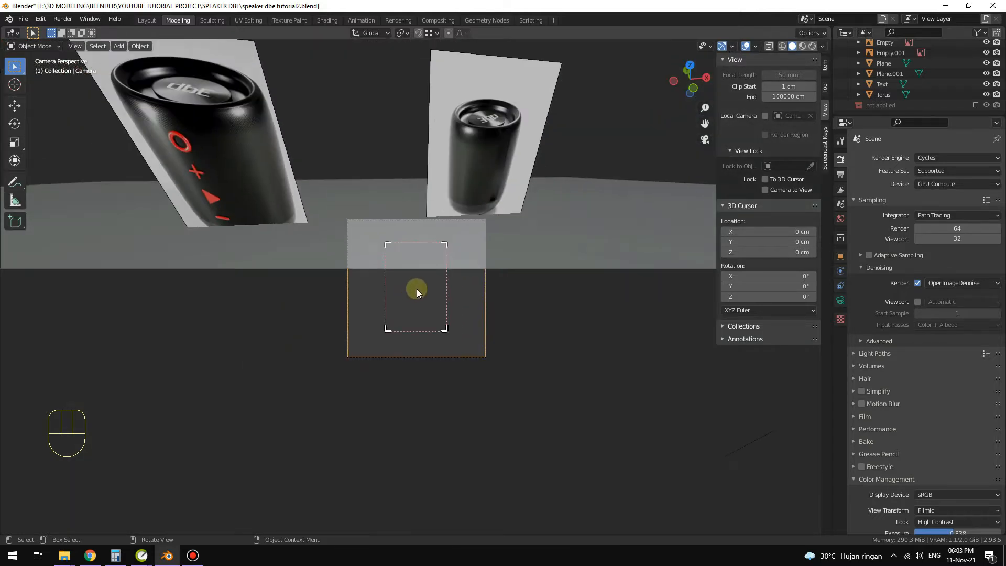
scroll(416, 291, "up", 3)
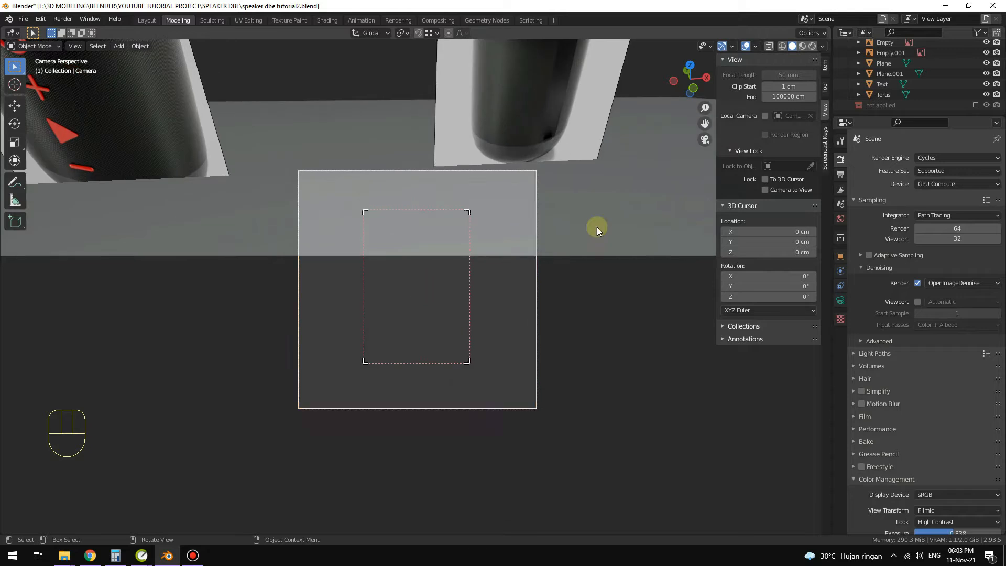
middle_click_drag(441, 277, 410, 273, "shift")
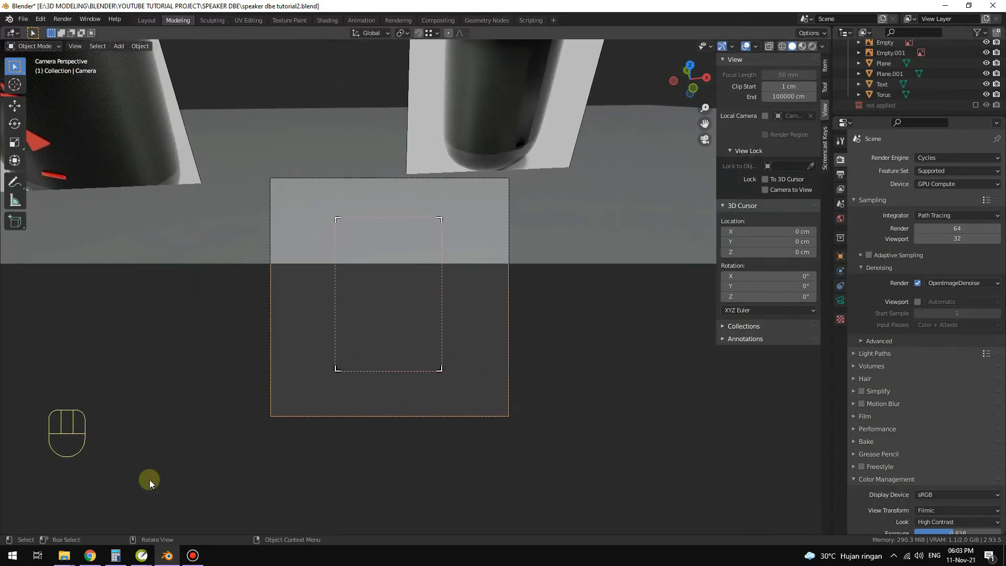
middle_click_drag(530, 253, 337, 253, "shift")
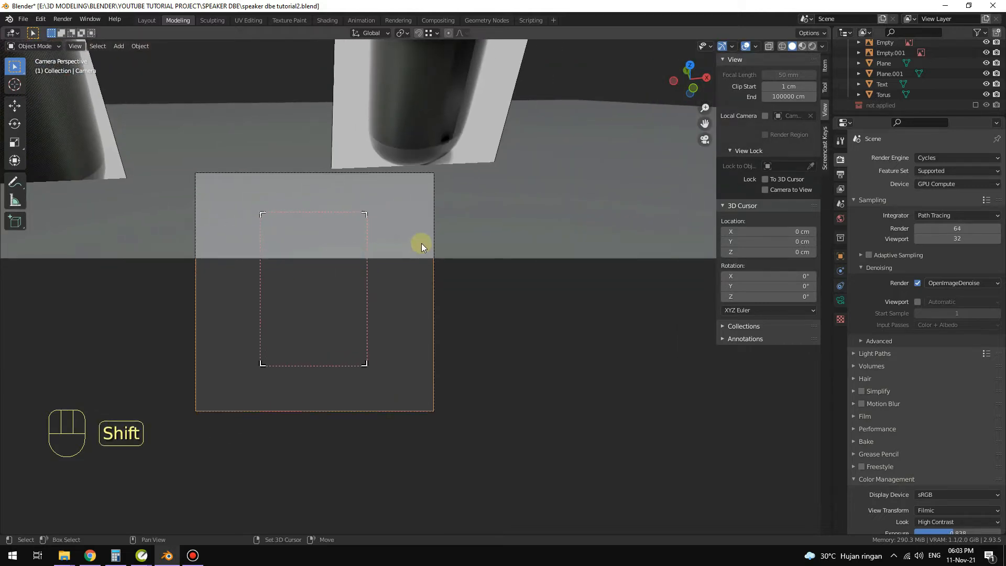
middle_click_drag(416, 243, 369, 263, "shift")
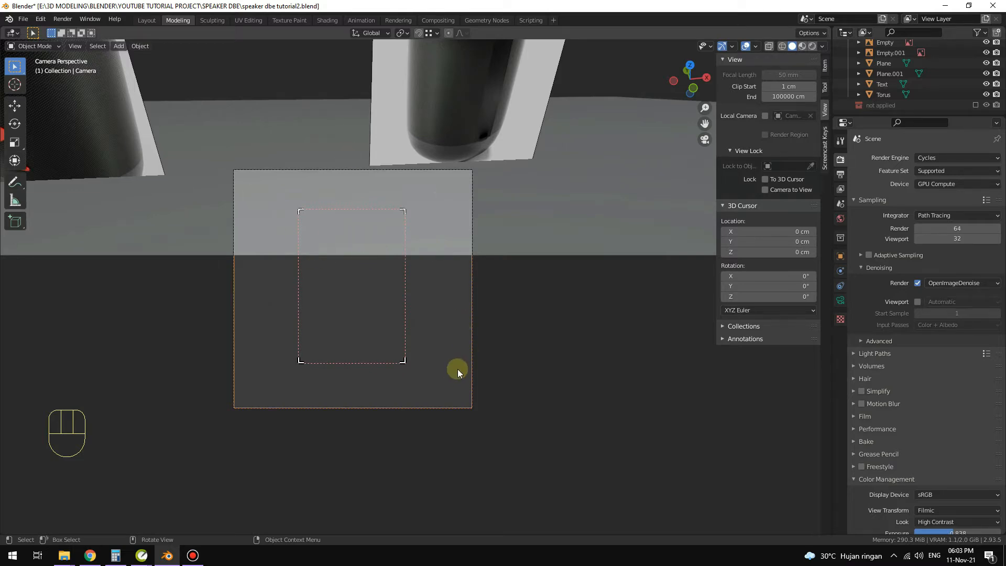
Lock the camera to the view so that viewport navigation moves the camera
key("n")
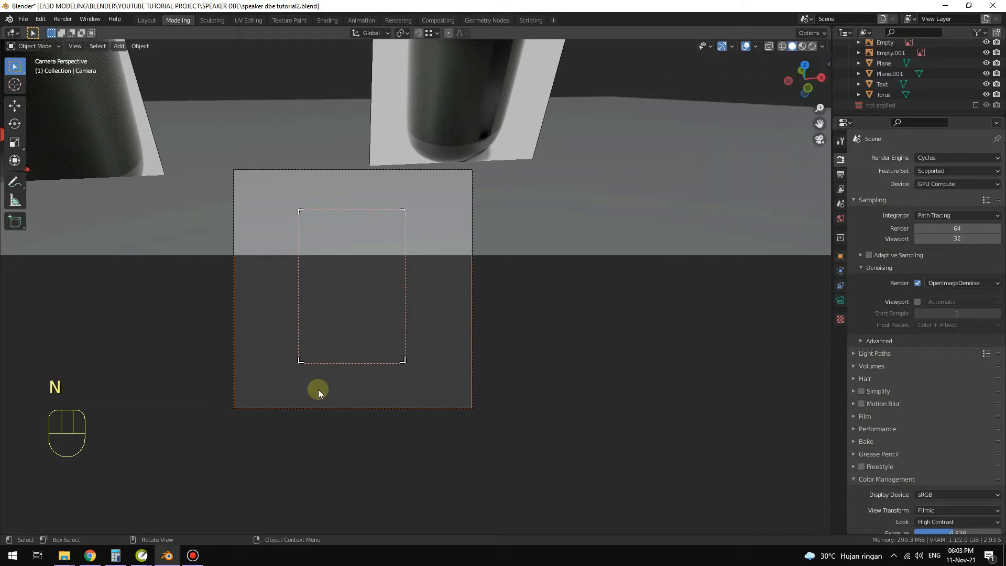
key("n")
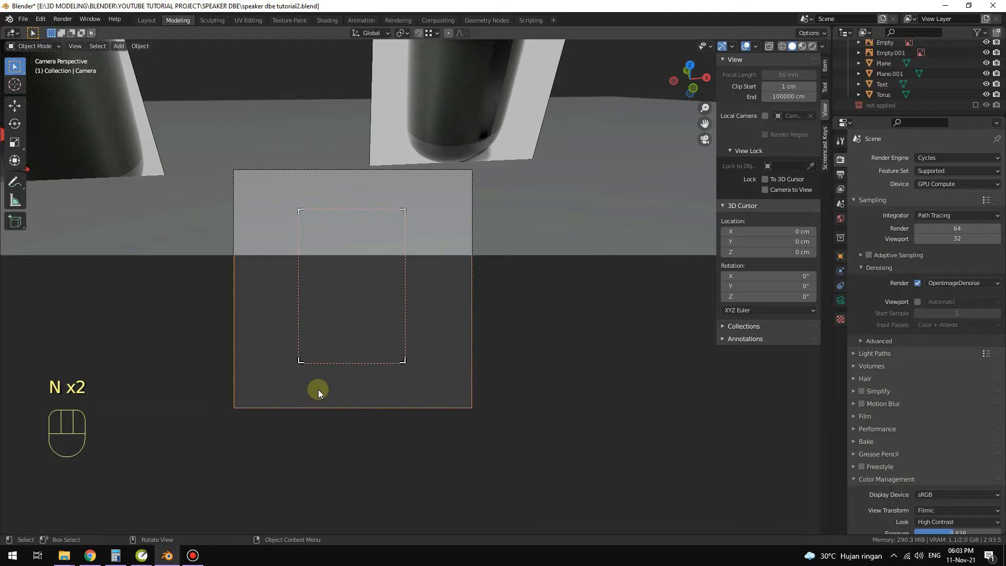
left_click(766, 190)
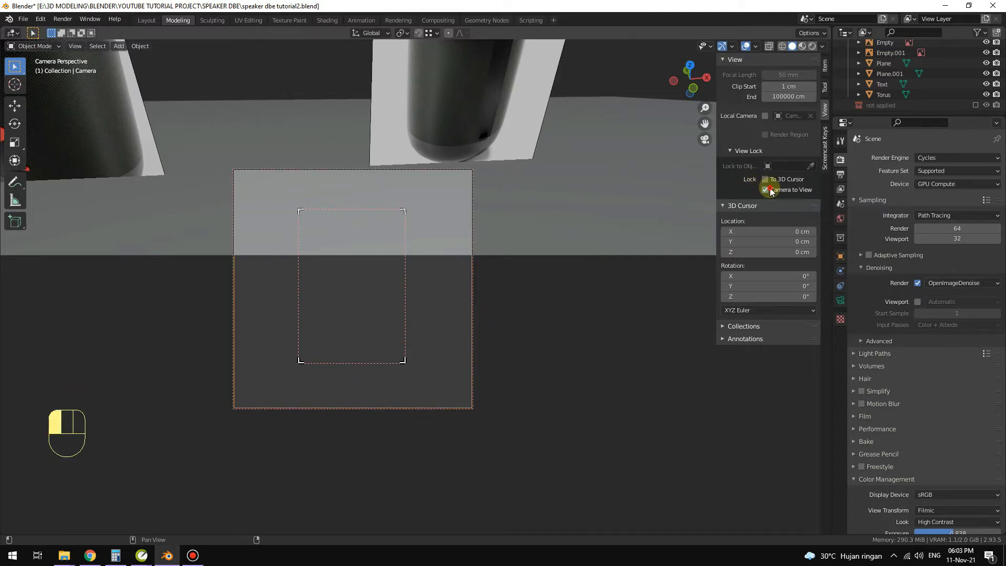
Hide the view settings, pull the camera back and frame the whole speaker at the centre of the camera view
key("n")
middle_click_drag(409, 286, 422, 524, "shift")
scroll(399, 257, "down", 10)
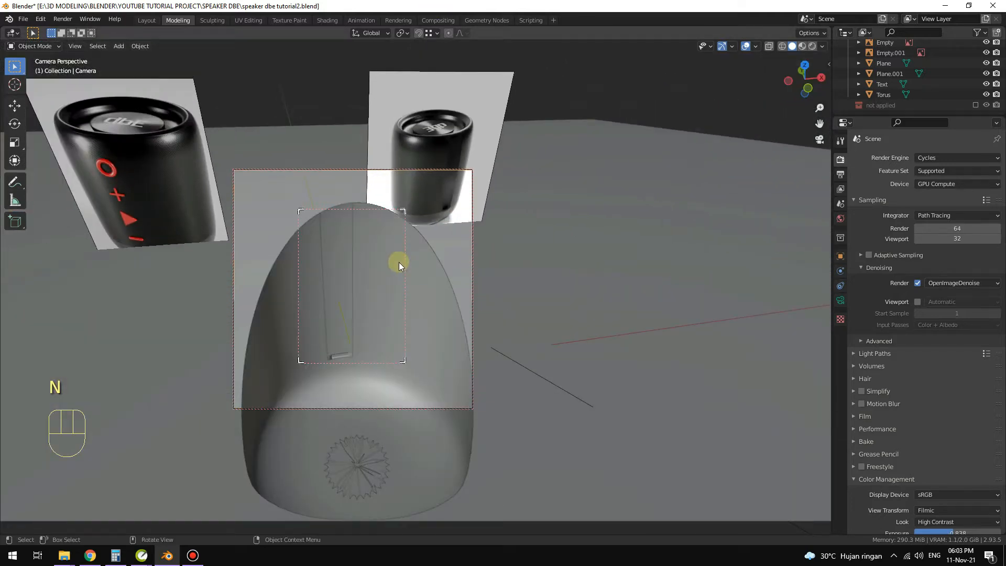
middle_click_drag(382, 288, 381, 263, "shift")
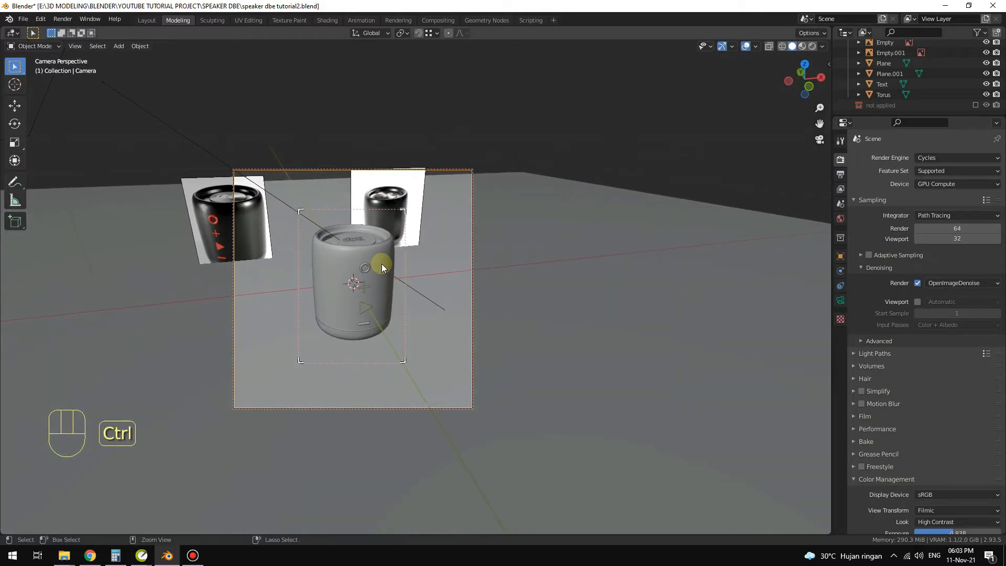
Clear the render region and adjust the camera so the speaker fills slightly more of the frame
key("shift+ctrl+b")
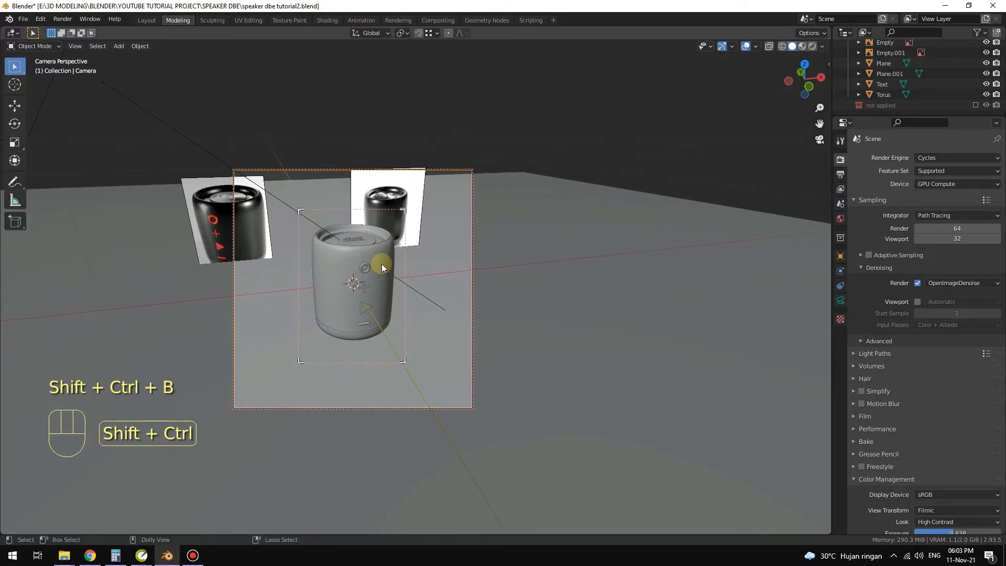
key("ctrl+alt+b")
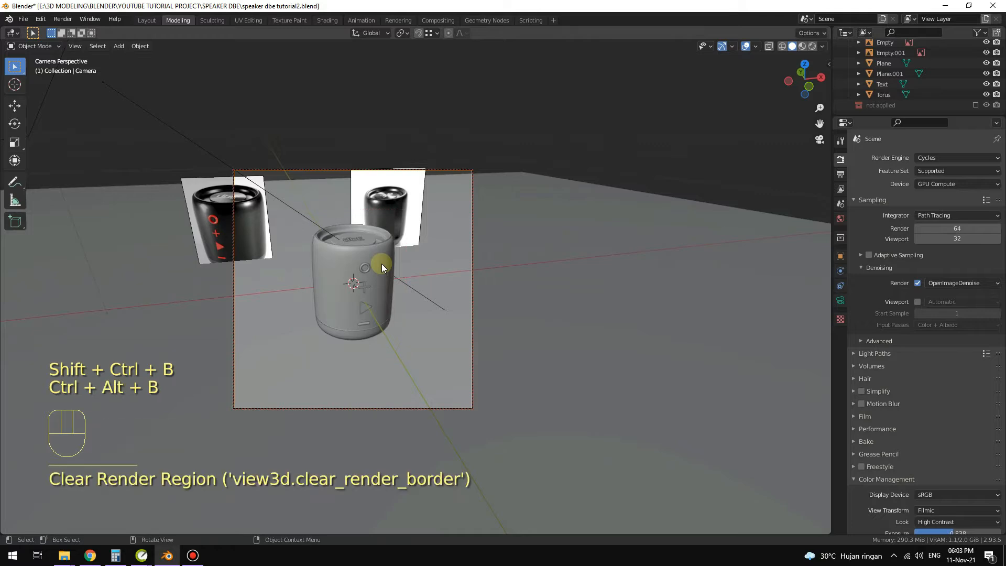
middle_click_drag(374, 271, 375, 266, "shift")
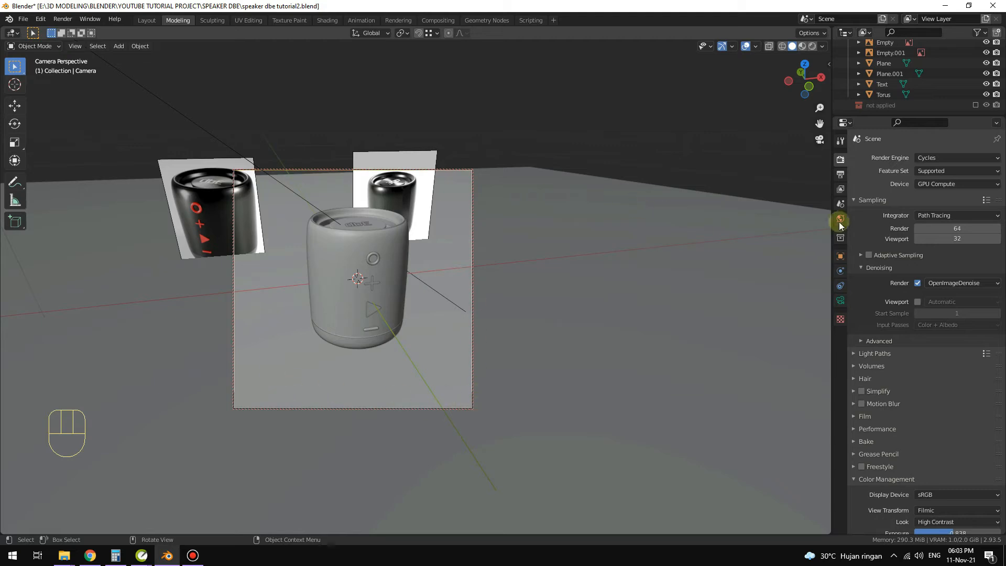
Apply the HDV 1080p dimensions preset and set both the X and Y resolution to 2880 px
left_click(844, 178)
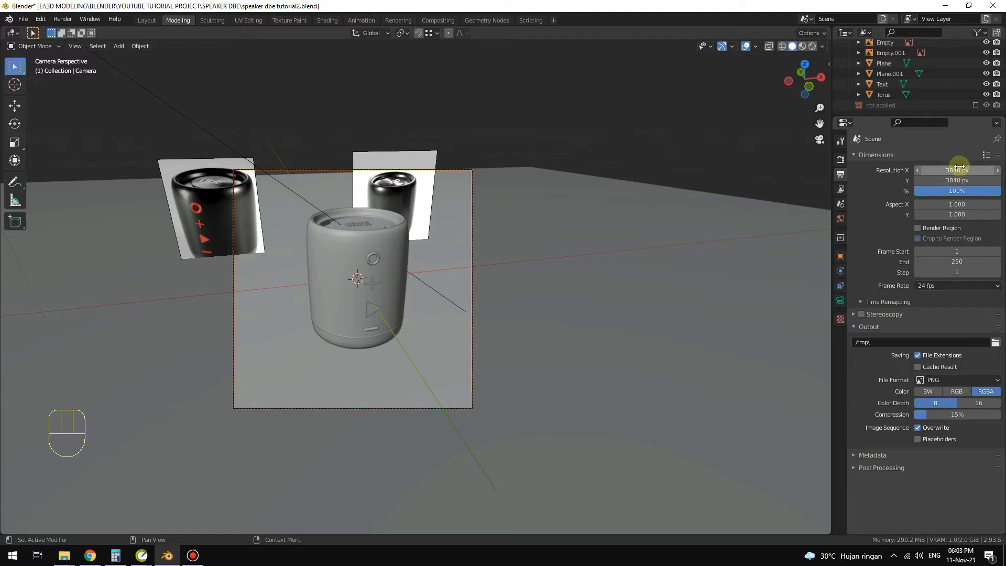
left_click(985, 155)
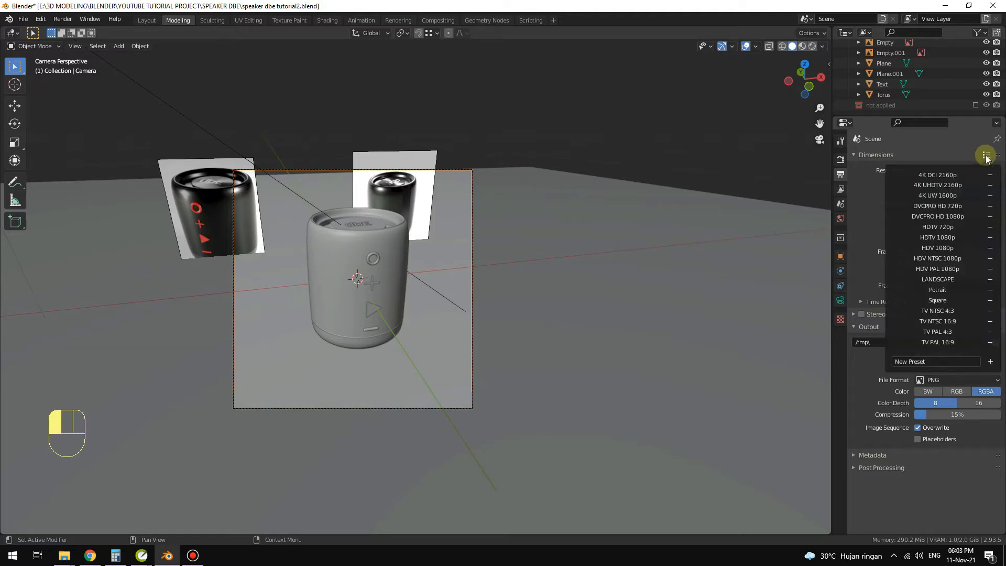
left_click(953, 248)
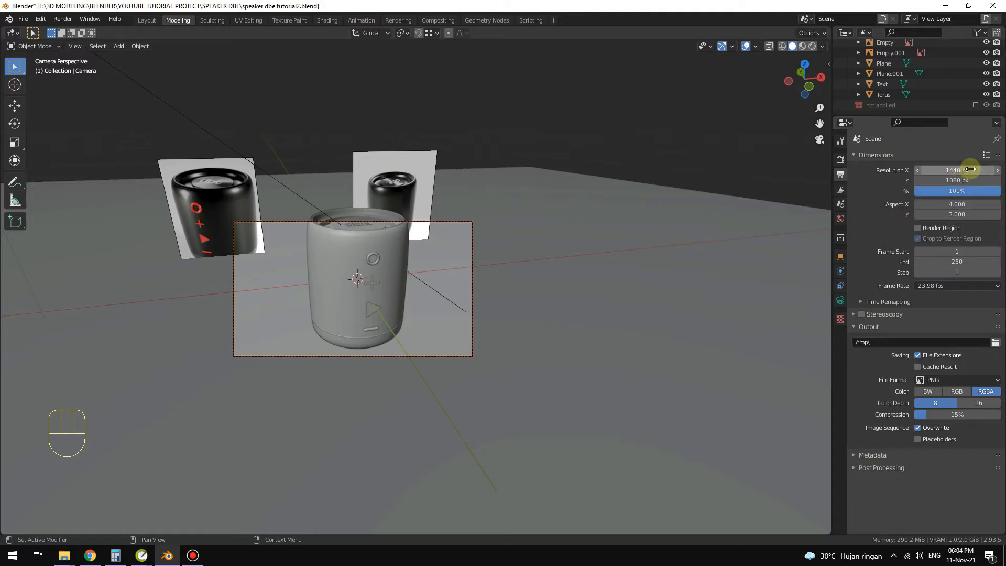
mouse_move(969, 171)
left_mouse_down()
mouse_move(970, 181)
mouse_move(969, 171)
left_mouse_up()
type("*2")
key("Return")
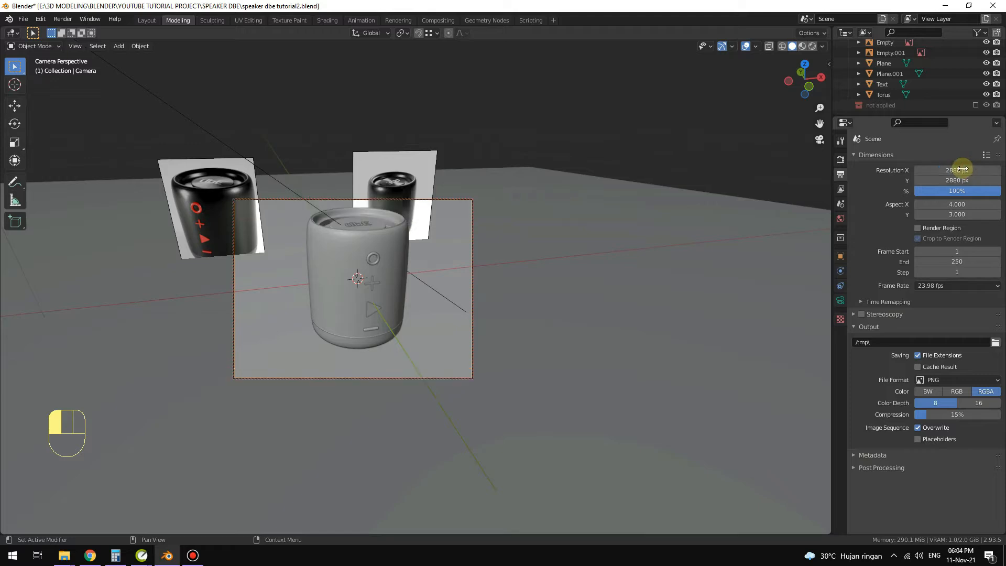
Apply the HDTV 1080p dimensions preset and double its width for both axes, giving a 3840 by 3840 px resolution
left_click(986, 155)
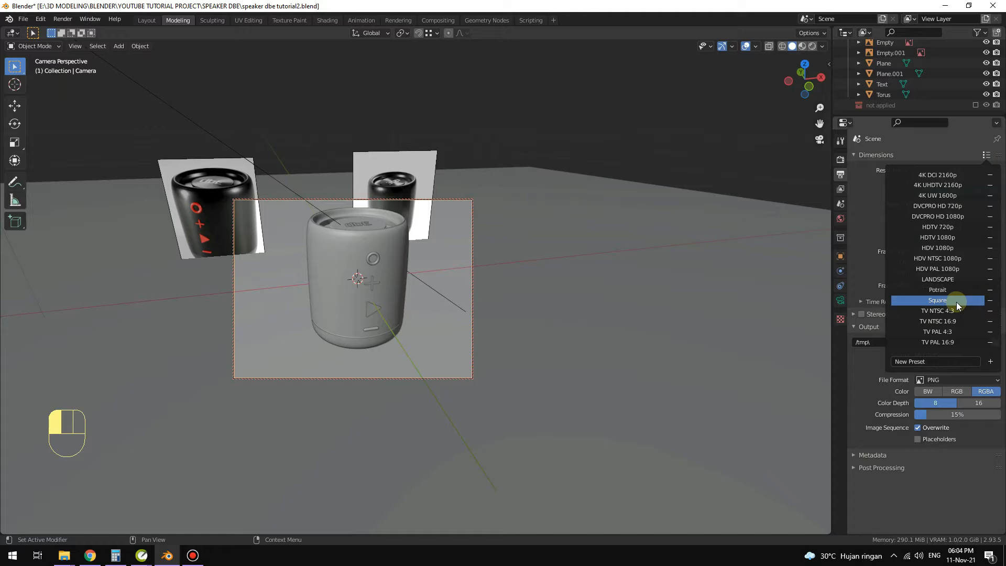
left_click(961, 245)
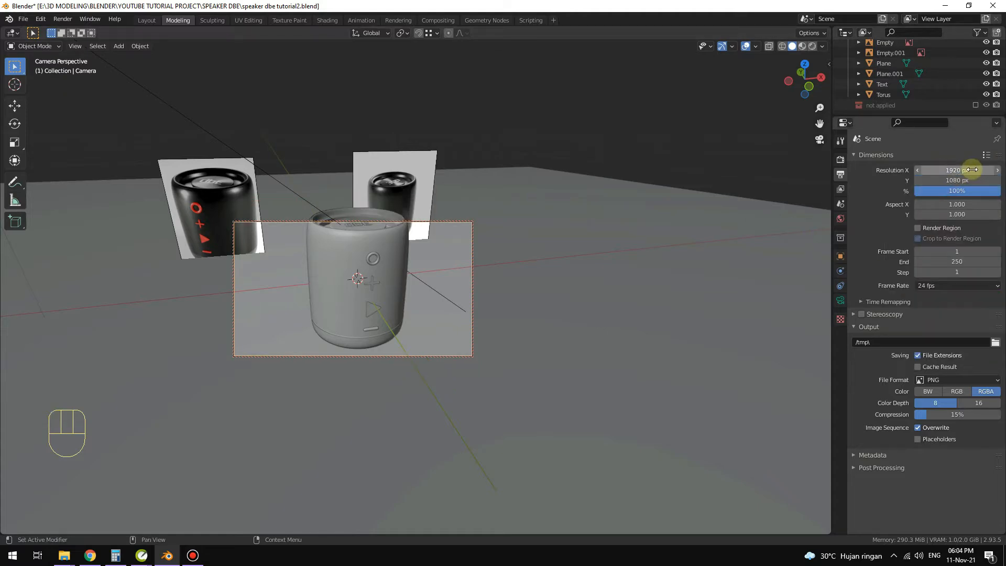
left_click_drag(972, 169, 969, 180)
left_click(955, 167)
type("*2")
key("Return")
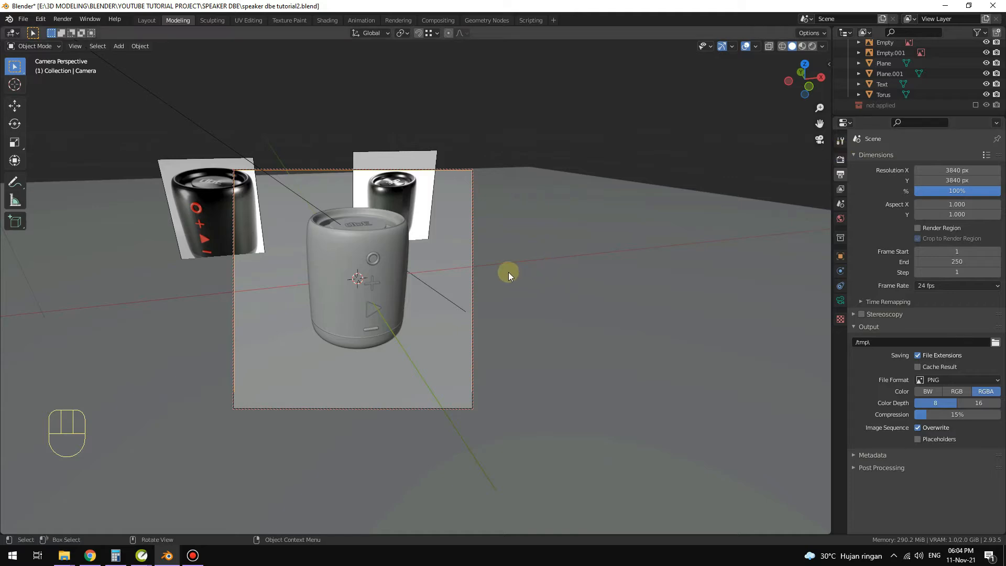
Move the camera closer so the speaker is centred and larger in the square frame
middle_click_drag(435, 264, 360, 259, "shift")
scroll(382, 265, "up", 1)
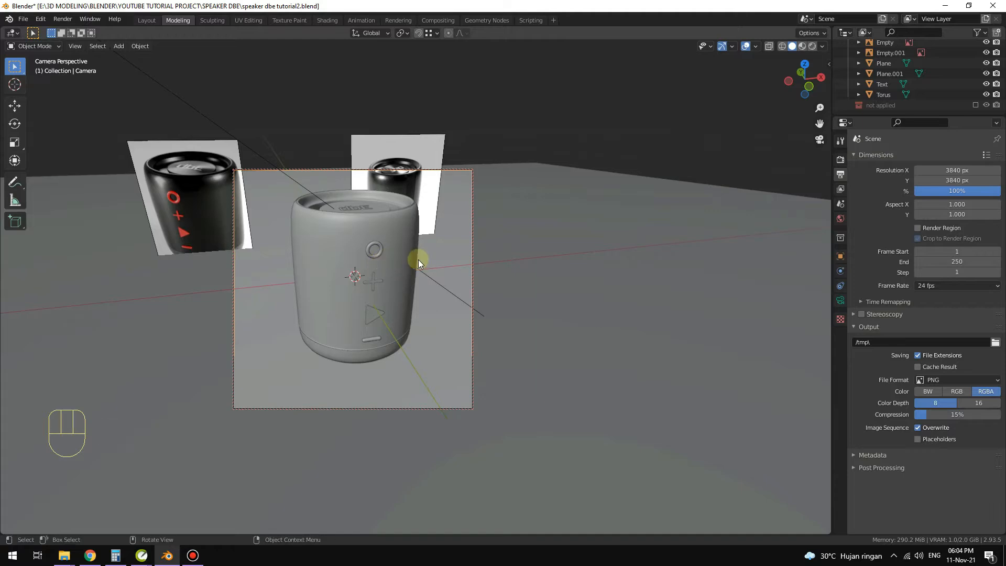
Switch the viewport to rendered shading and set a render region covering the entire camera frame
key("z")
left_click(392, 228)
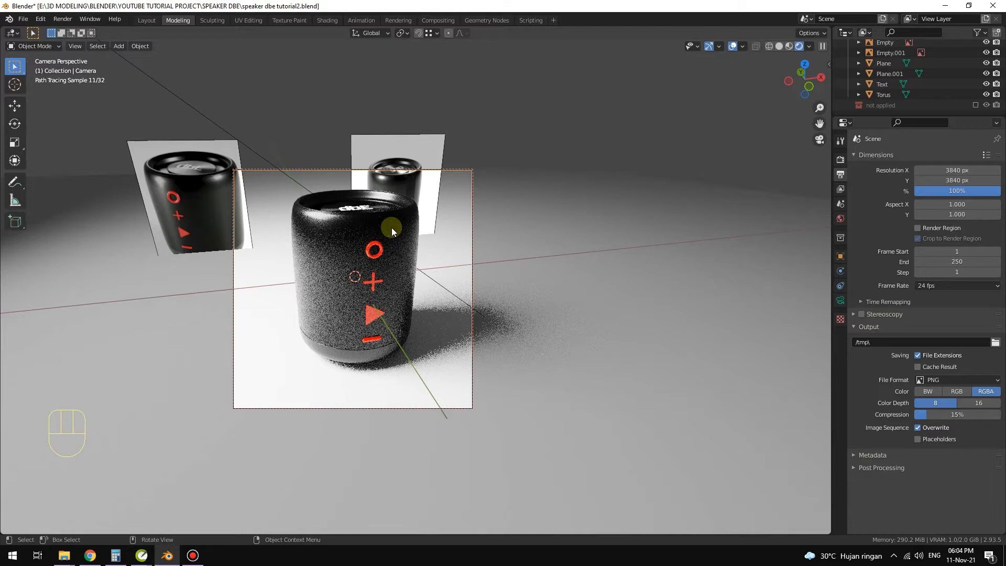
key("ctrl+b")
left_click_drag(208, 145, 505, 448)
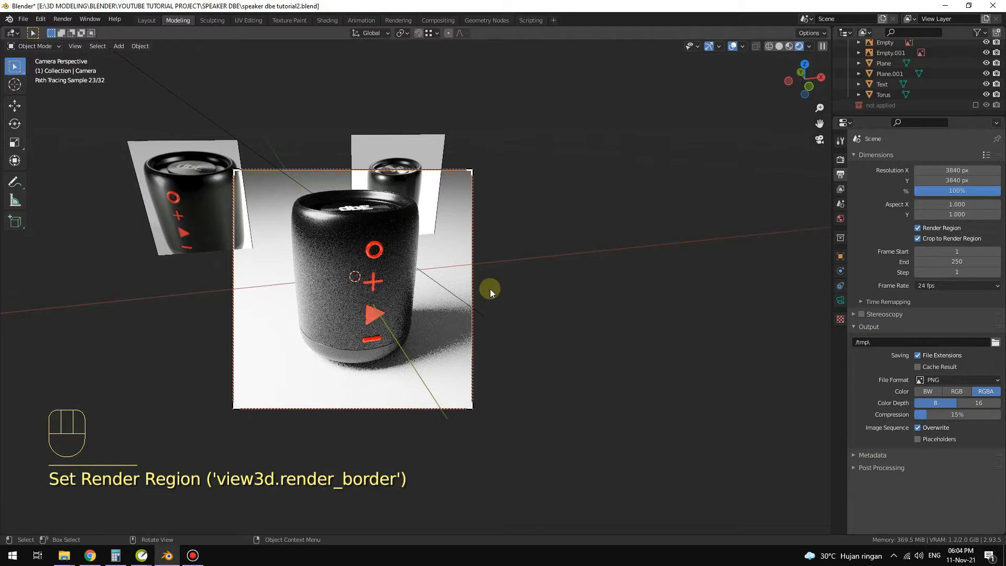
Hide both speaker reference images standing behind and beside the model
left_click(406, 152)
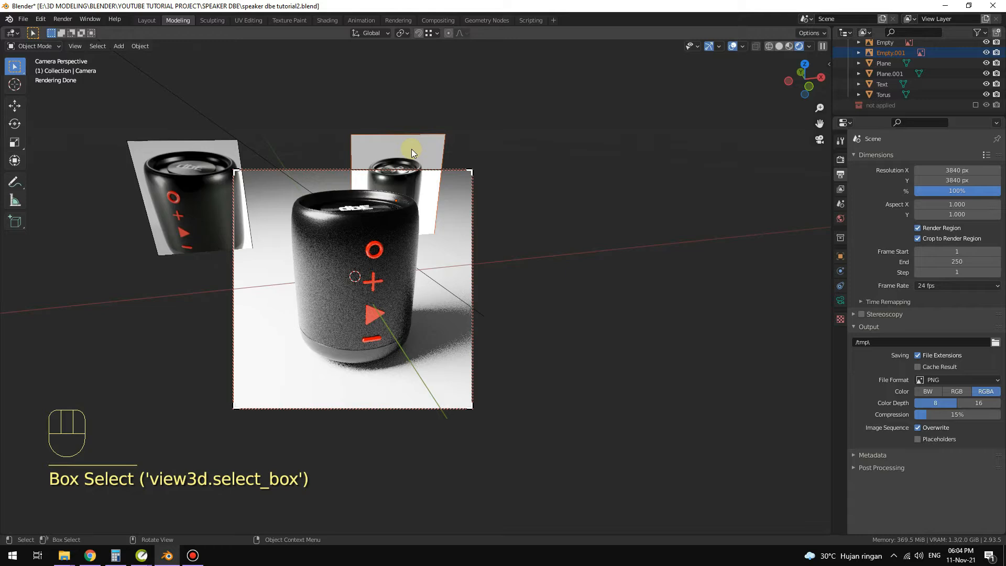
left_click(209, 151, "shift")
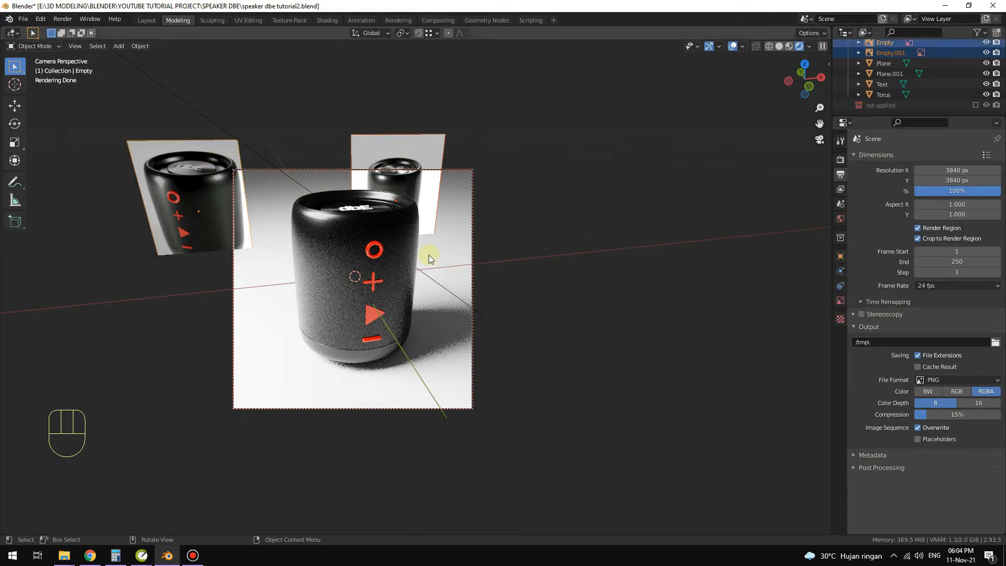
key("h")
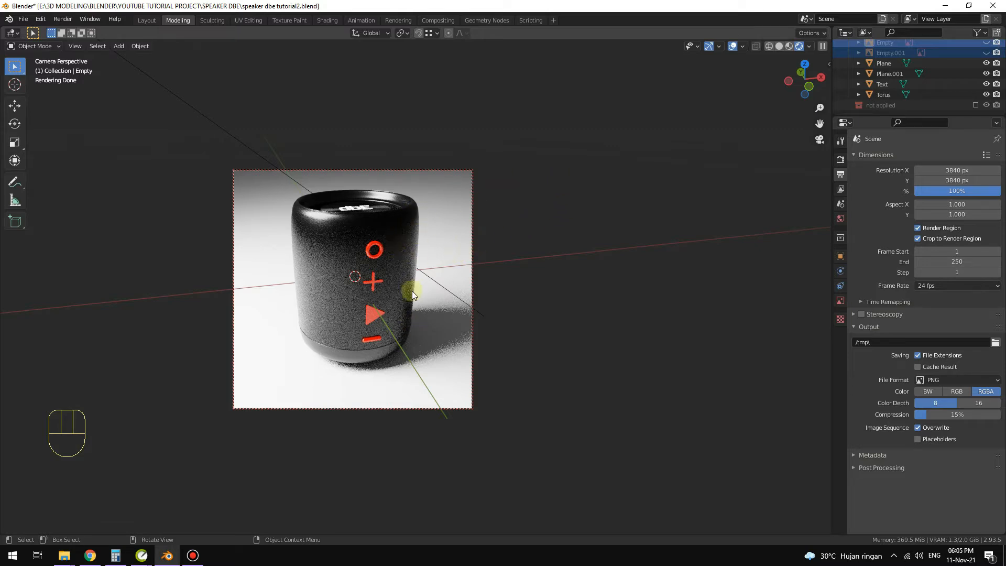
Duplicate the area light, place the copy on the opposite side of the speaker and aim it at the speaker
key("KP_7")
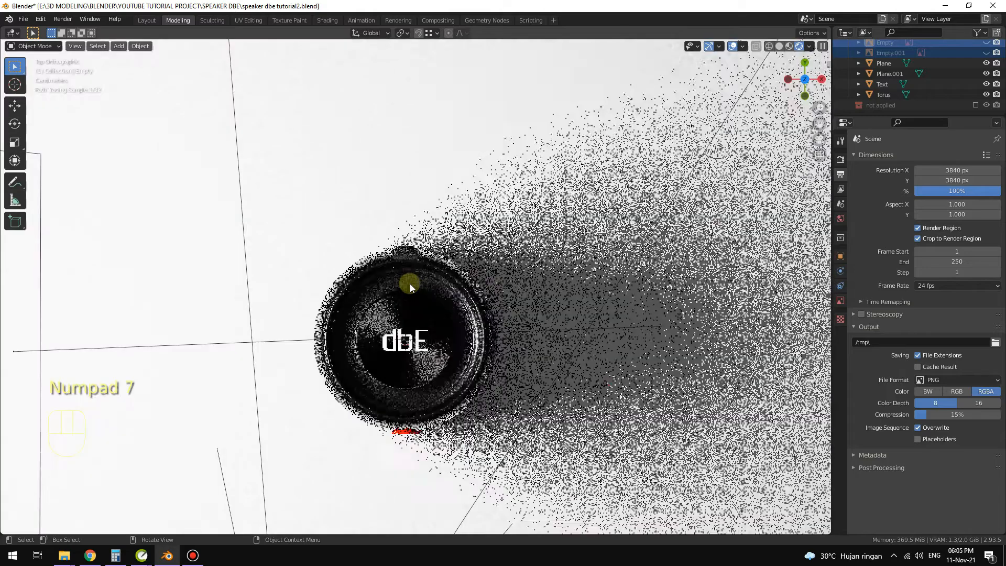
scroll(388, 301, "down", 5)
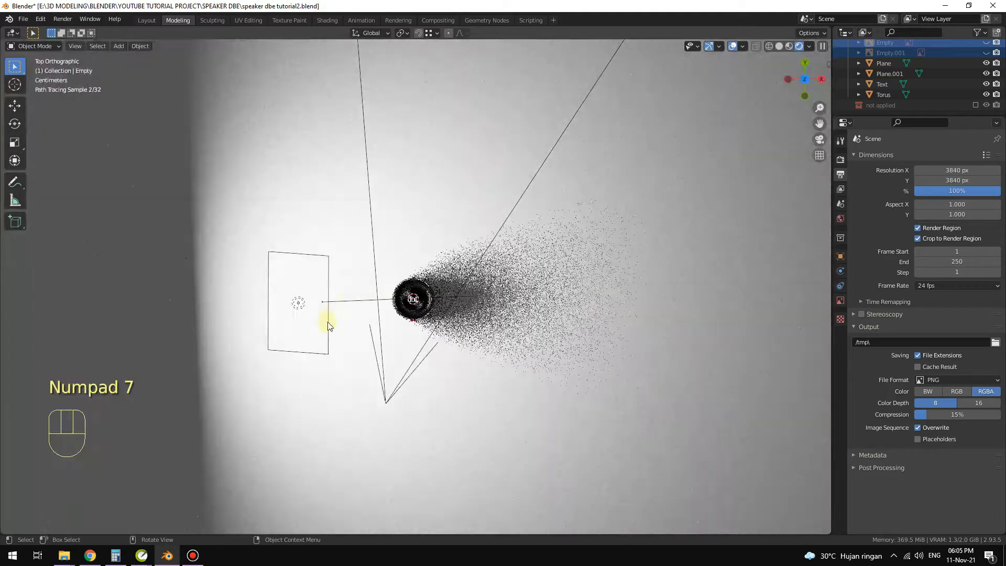
left_click(328, 317)
key("shift+d")
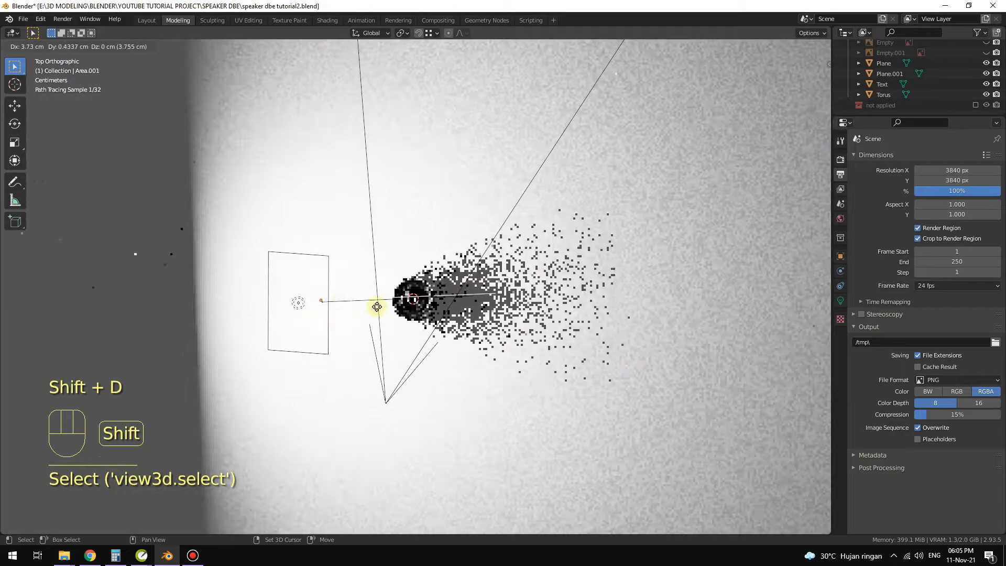
left_click(633, 335)
left_click_drag(651, 328, 502, 335)
middle_click_drag(502, 336, 590, 224)
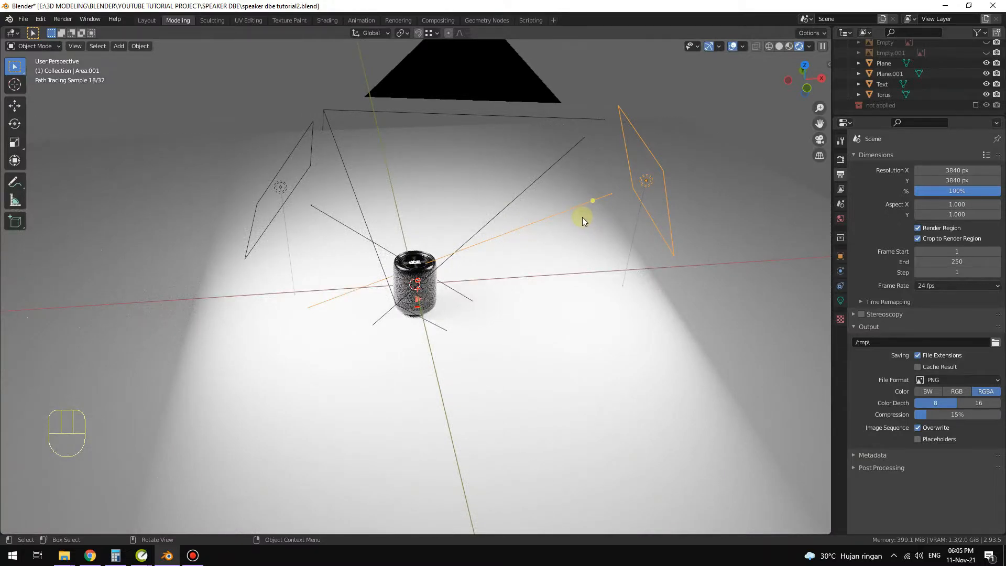
Try a beam spread of 150° on the duplicated area light
left_click(840, 300)
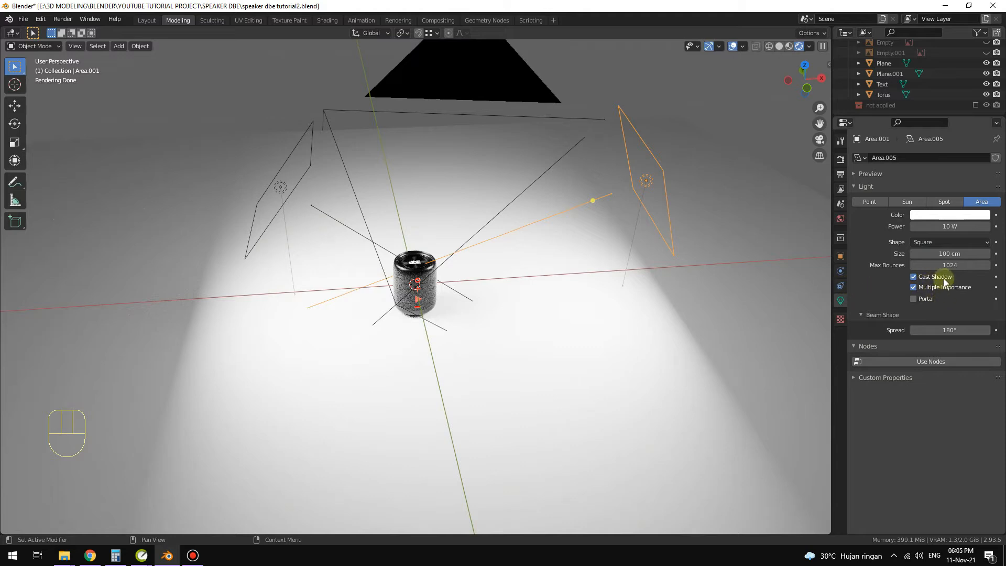
left_click(965, 331)
key("BackSpace")
key("BackSpace")
key("BackSpace")
key("BackSpace")
type("150")
key("Return")
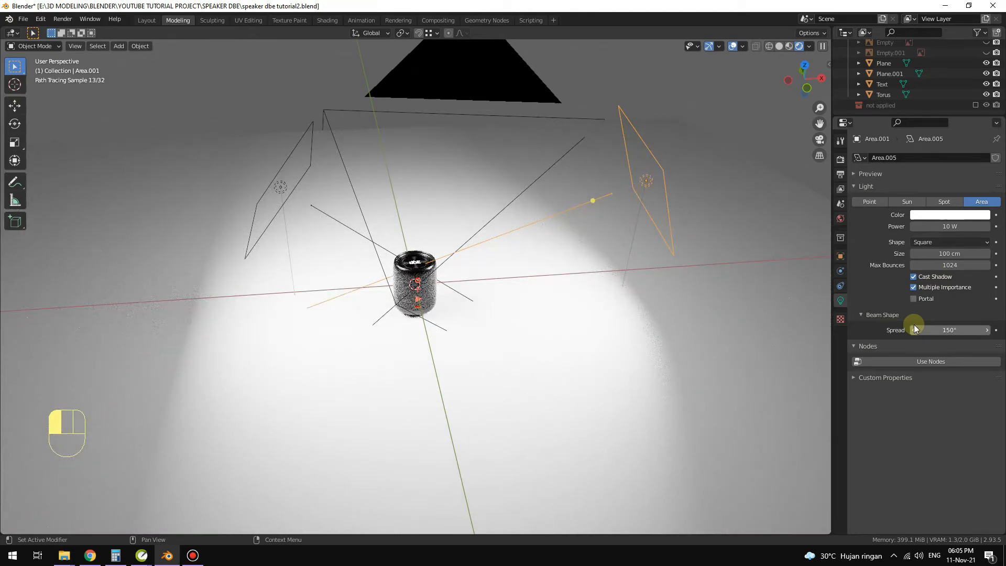
Set the duplicated area light's beam spread to 120°
left_click_drag(915, 329, 945, 333)
left_click(946, 330)
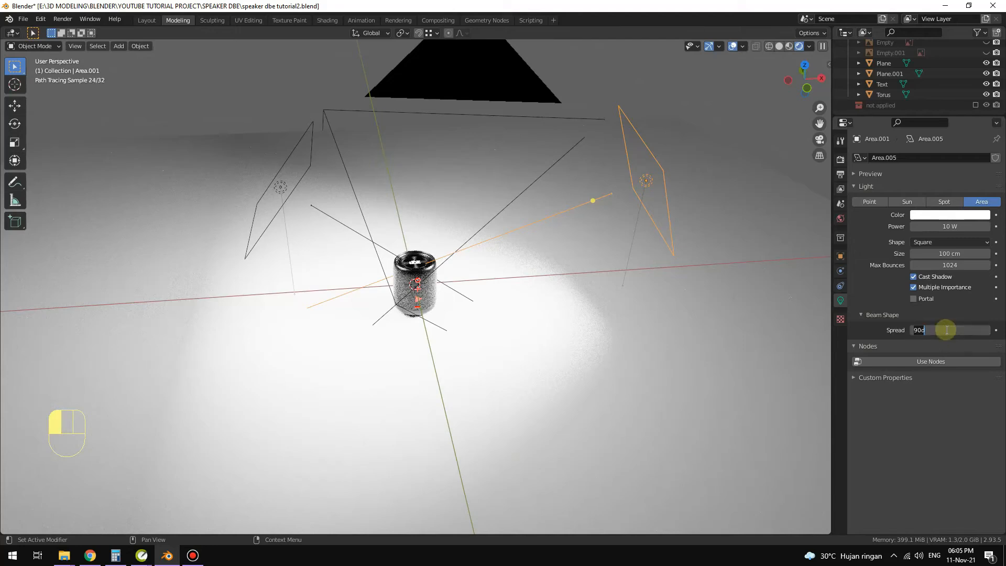
key("BackSpace")
key("BackSpace")
key("BackSpace")
type("120")
key("Return")
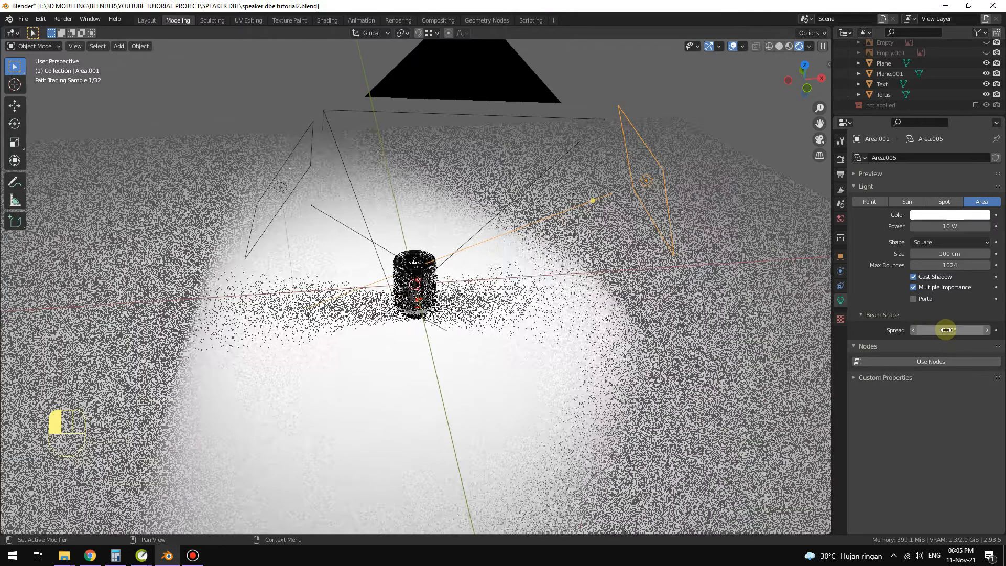
Try a beam spread of 120° on the original area light
left_click(311, 168)
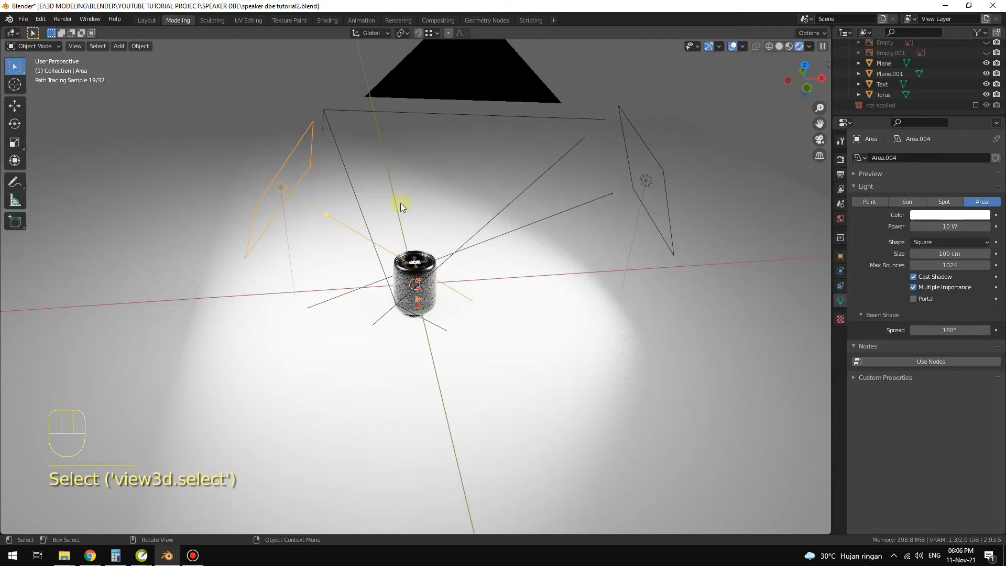
left_click(972, 328)
type("120")
key("Return")
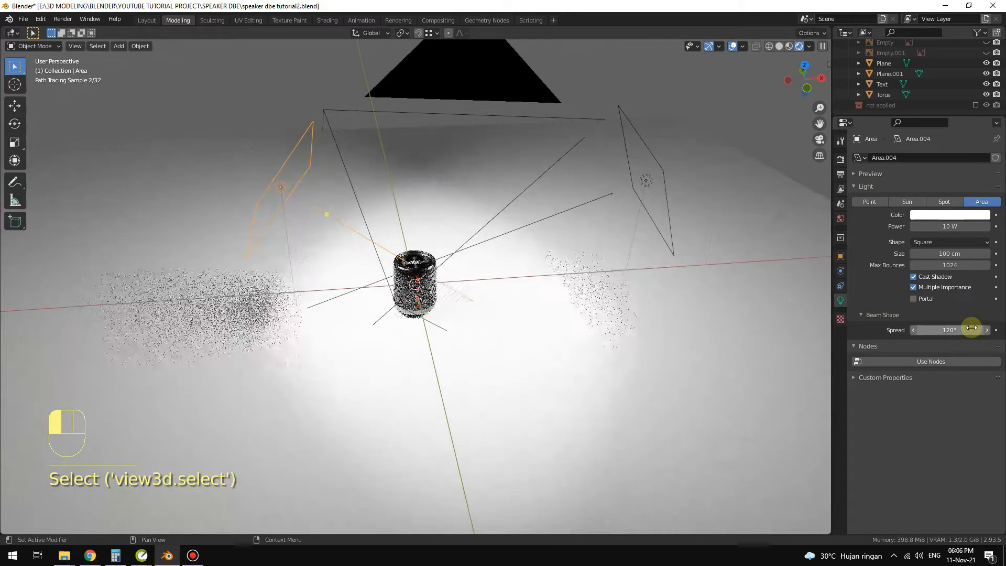
Return to the camera view and set the original area light's beam spread to 150°
key("KP_0")
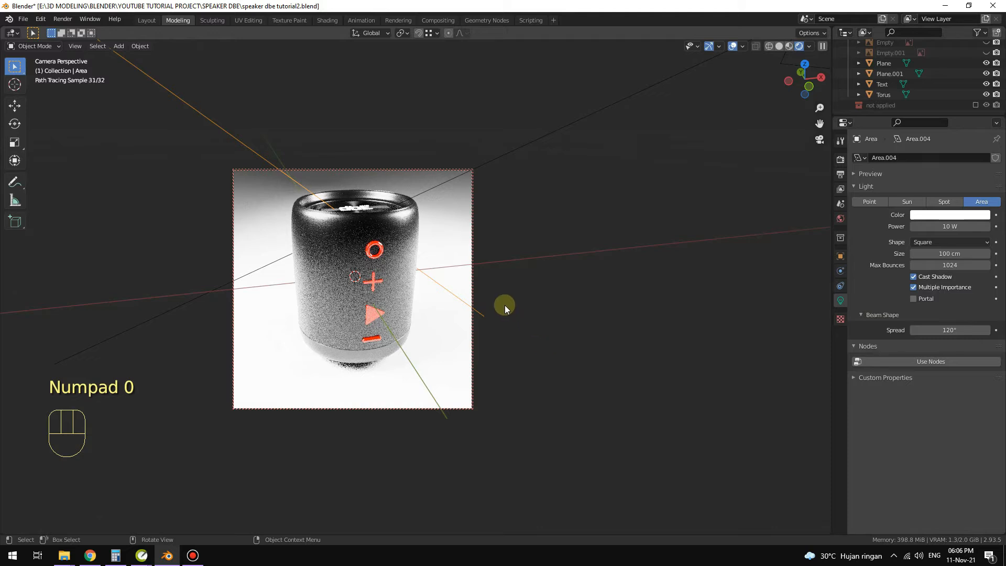
left_click(957, 328)
type("150")
key("Return")
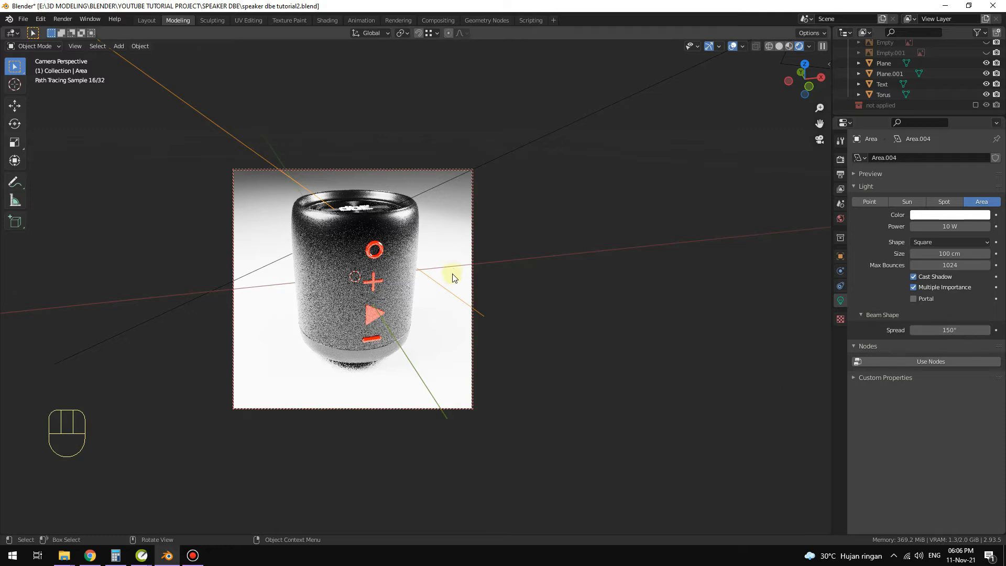
Nudge the camera angle slightly and turn off the Camera to View lock
mouse_move(450, 259)
middle_mouse_down()
mouse_move(438, 254)
mouse_move(447, 238)
mouse_move(438, 240)
middle_mouse_up()
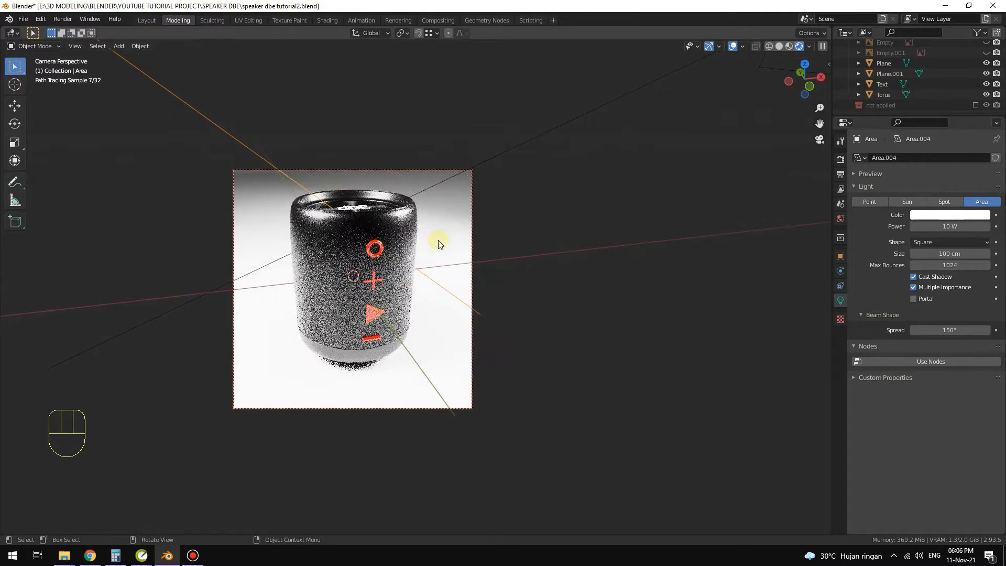
key("n")
left_click(769, 190)
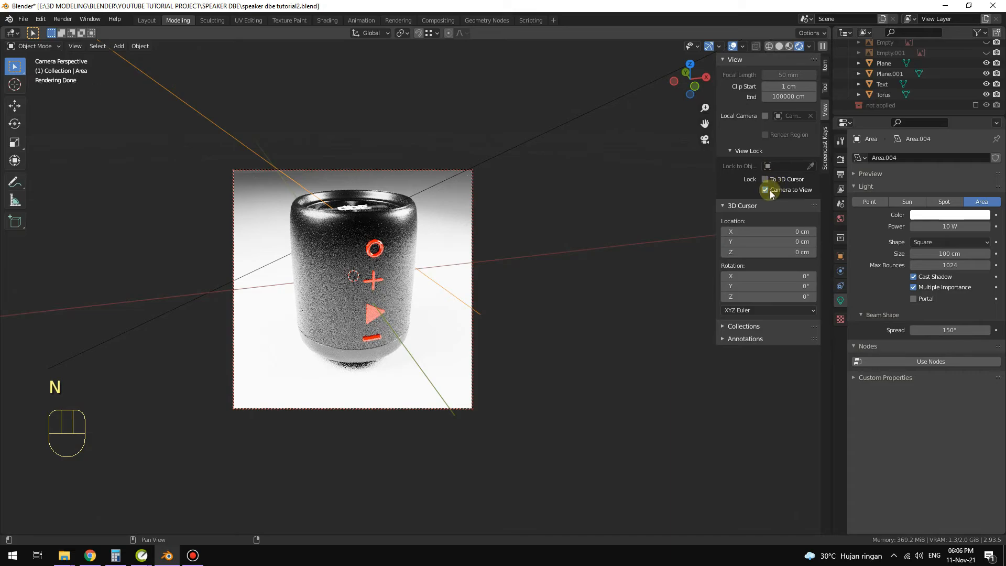
key("n")
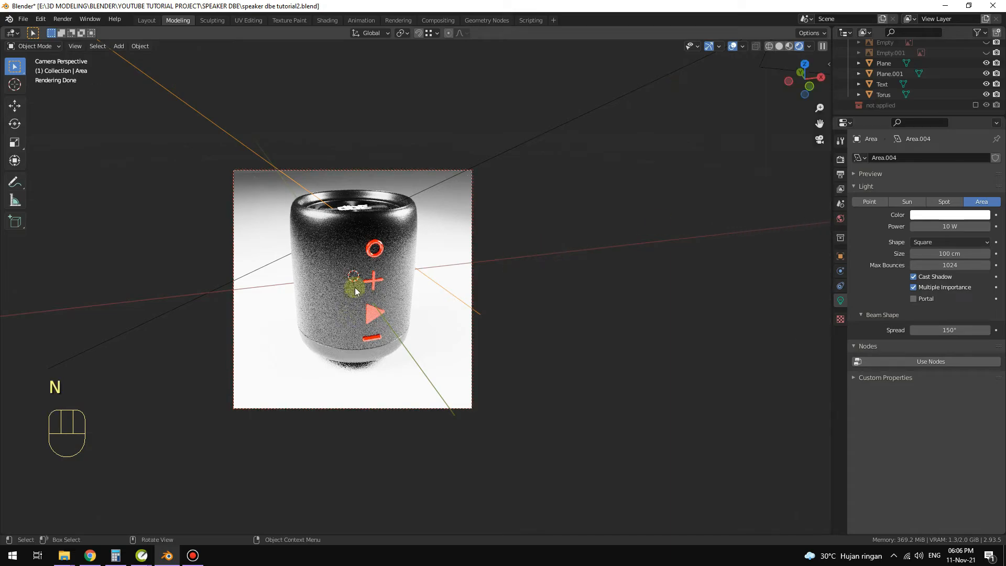
Duplicate the second area light, place the copy behind the speaker and aim it at the speaker
middle_click_drag(354, 287, 335, 298)
scroll(334, 298, "down", 5)
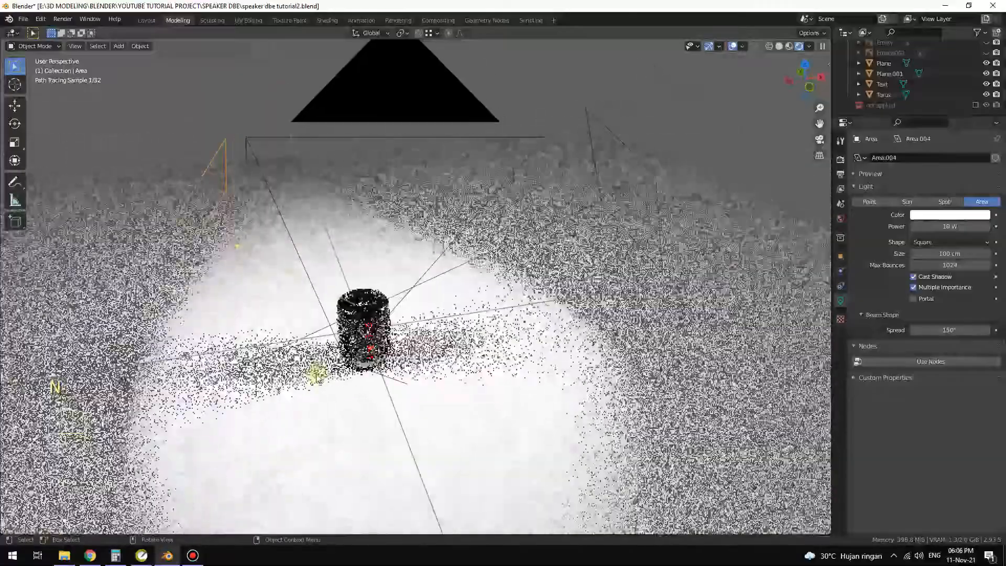
key("KP_7")
left_click(620, 383)
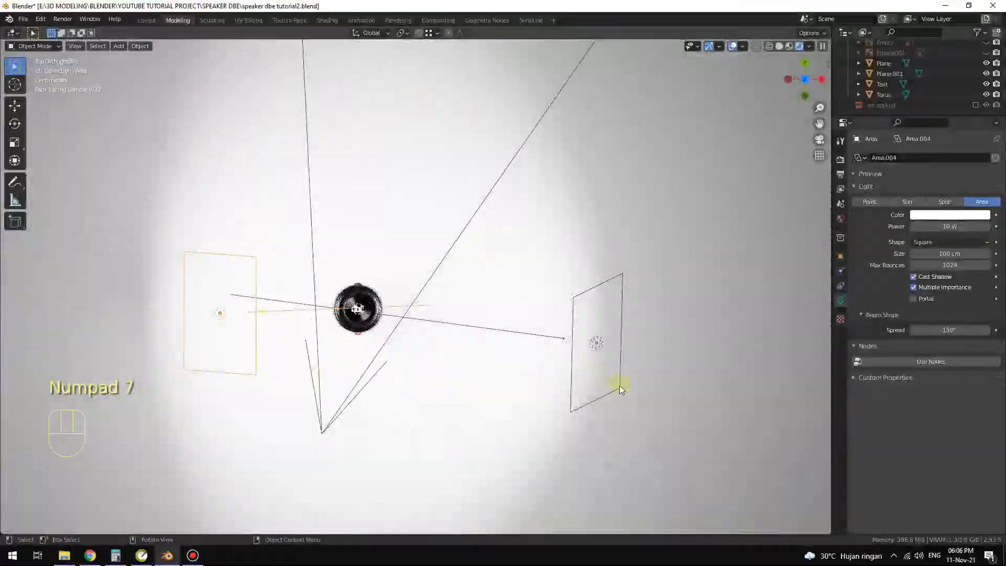
key("shift+d")
left_click(510, 101)
mouse_move(366, 278)
middle_mouse_down()
mouse_move(370, 208)
mouse_move(335, 161)
mouse_move(218, 202)
mouse_move(385, 223)
mouse_move(414, 216)
middle_mouse_up()
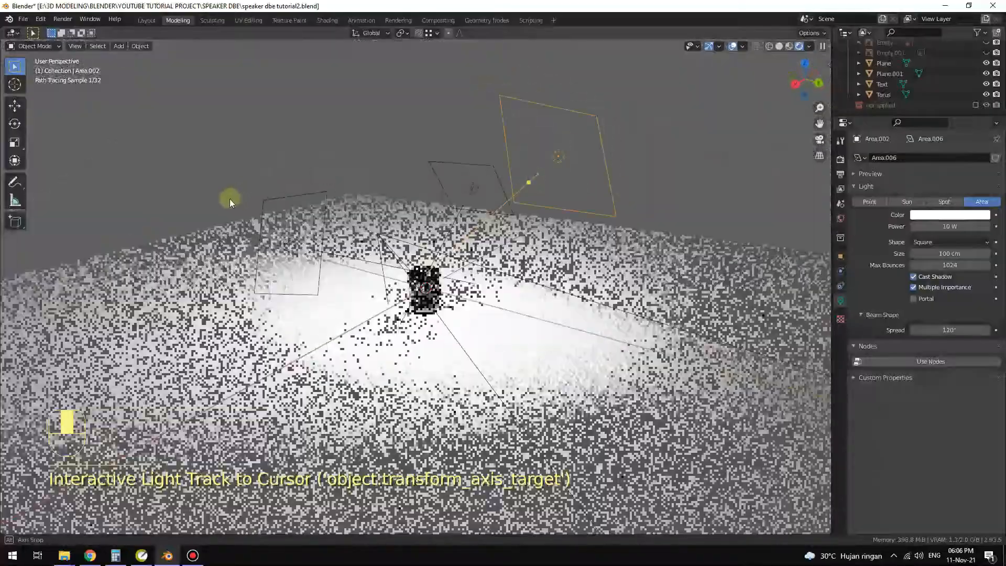
Return to the camera view and set the original area light's power to 50 W
key("KP_0")
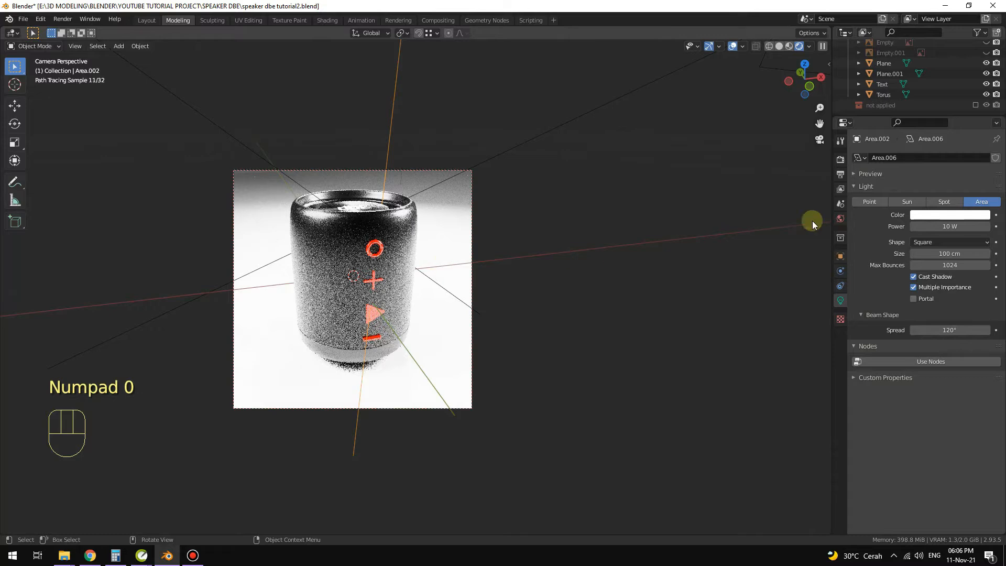
left_click(215, 125)
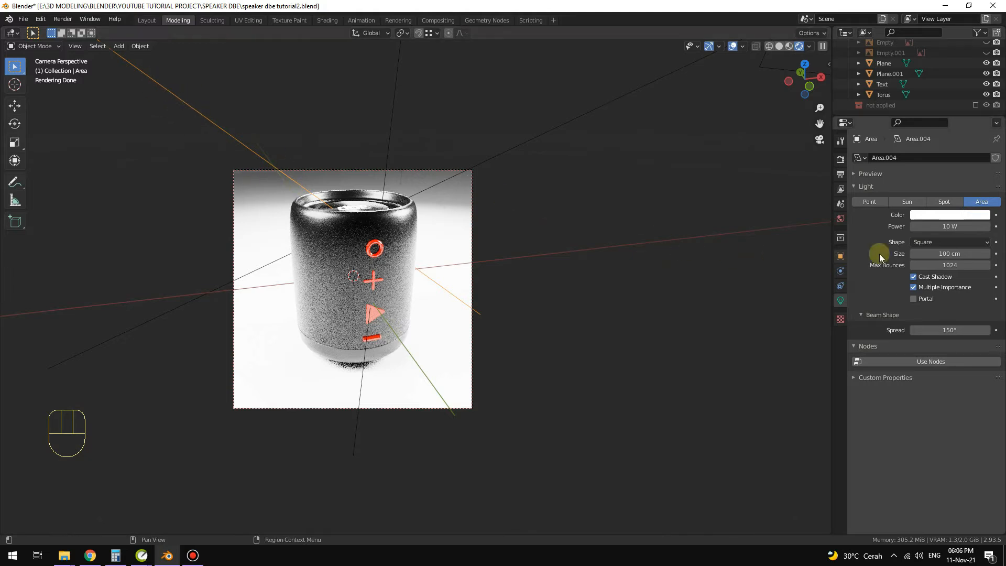
left_click(959, 226)
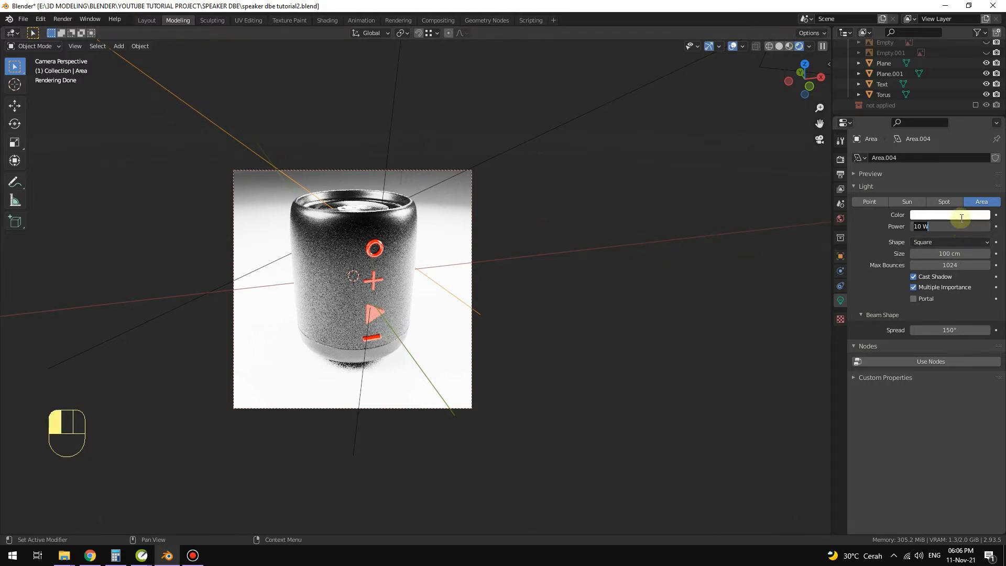
type("50")
left_click(961, 218)
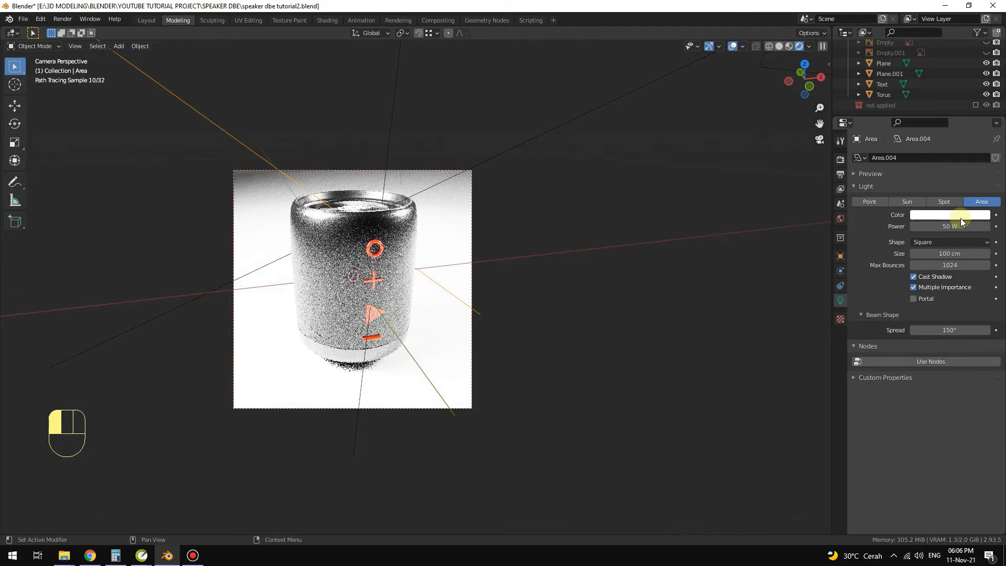
Try renaming the original area light to "primary" and undo the rename
scroll(920, 98, "up", 5)
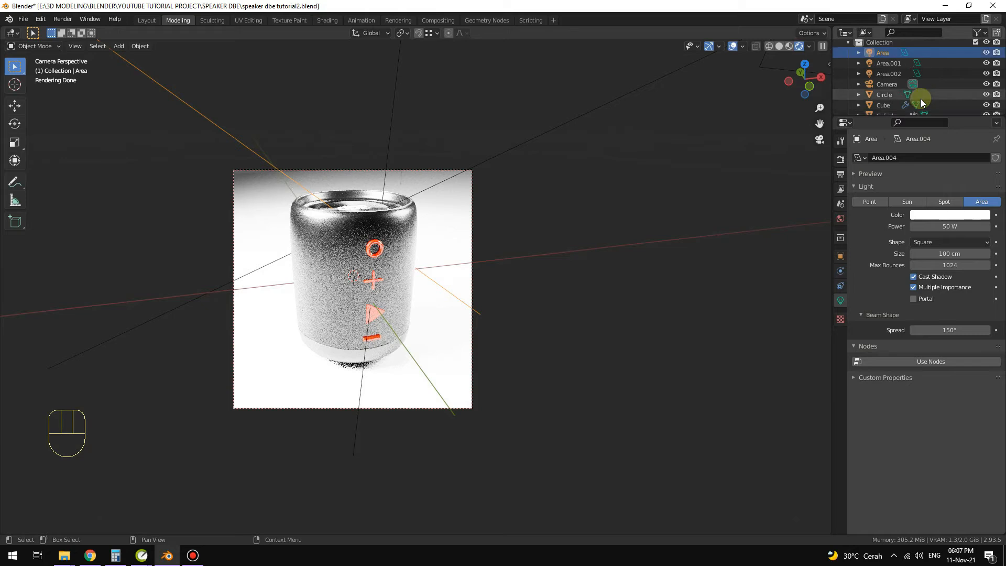
left_click(927, 70)
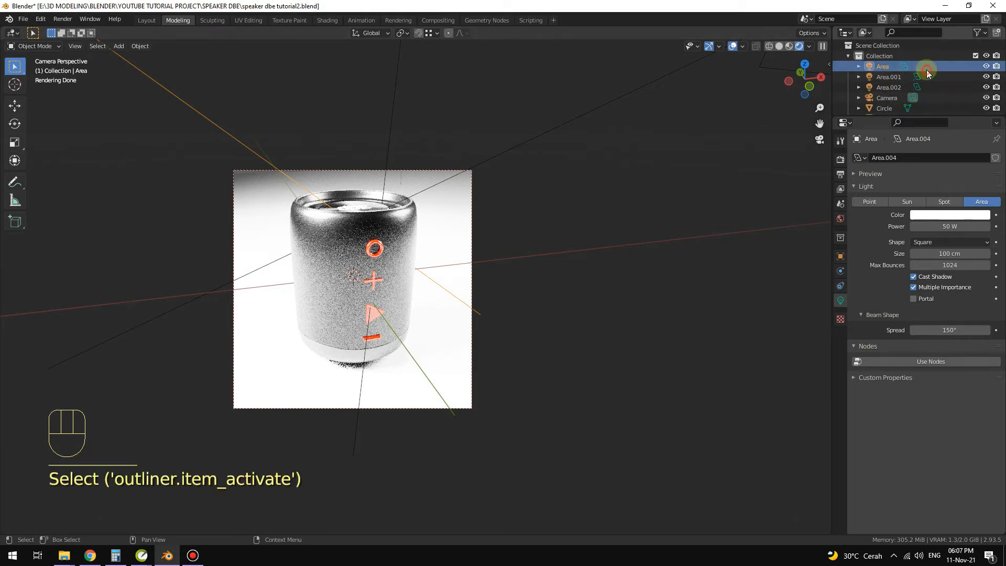
key("F2")
type("primari")
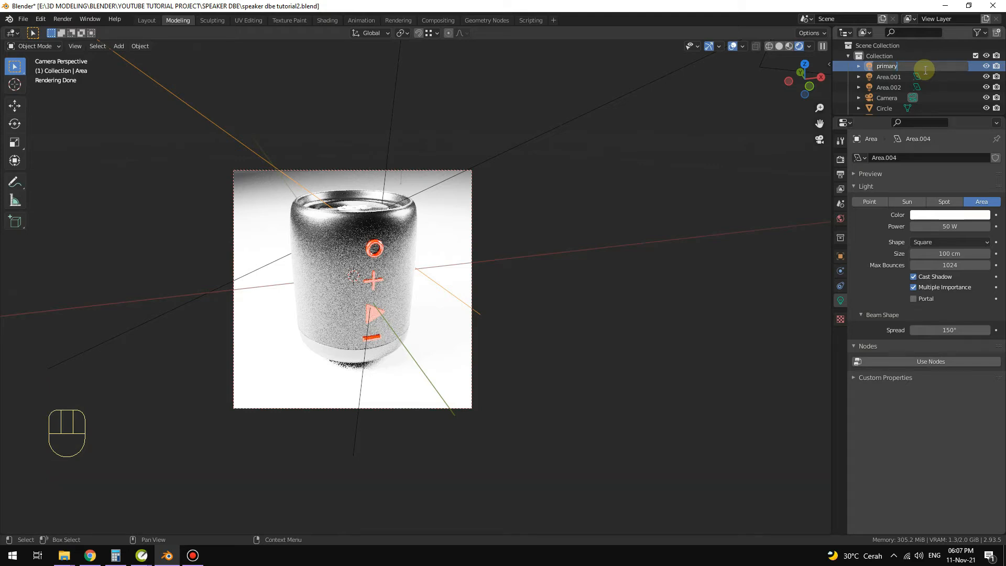
key("Return")
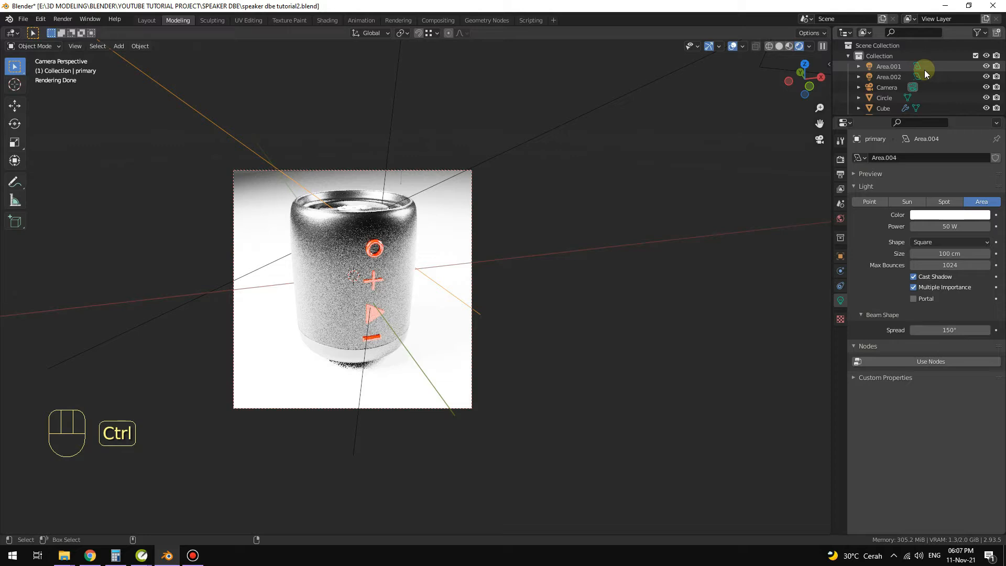
scroll(938, 99, "down", 2)
scroll(936, 95, "up", 2)
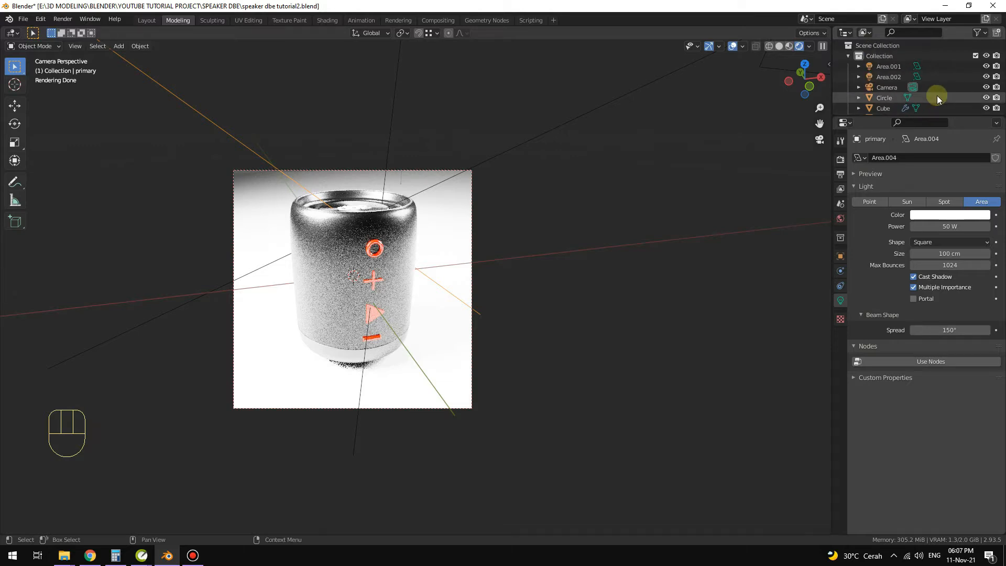
key("ctrl+z")
Rename the original area light, Area, to "light_primary"
double_click(923, 64)
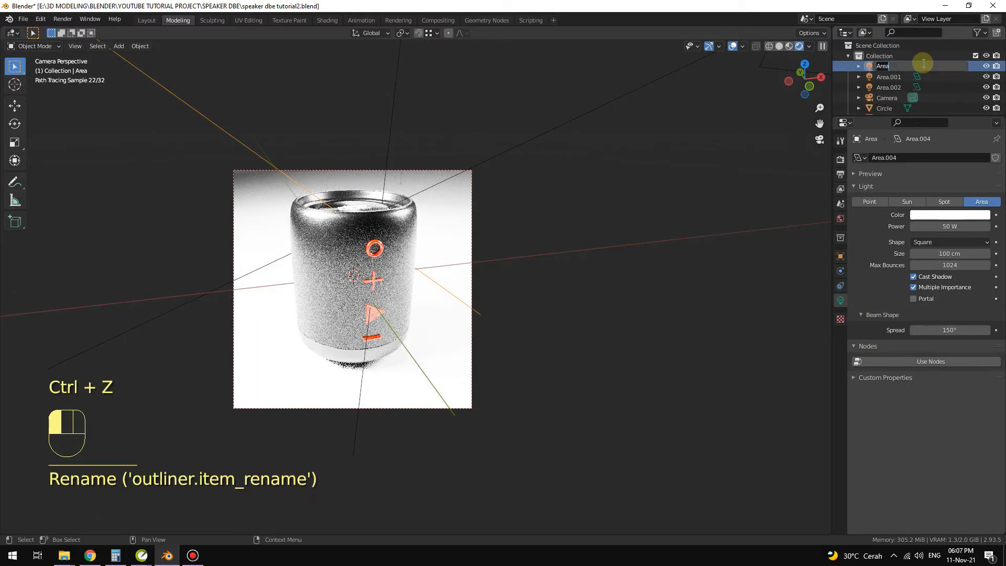
type("light_primar")
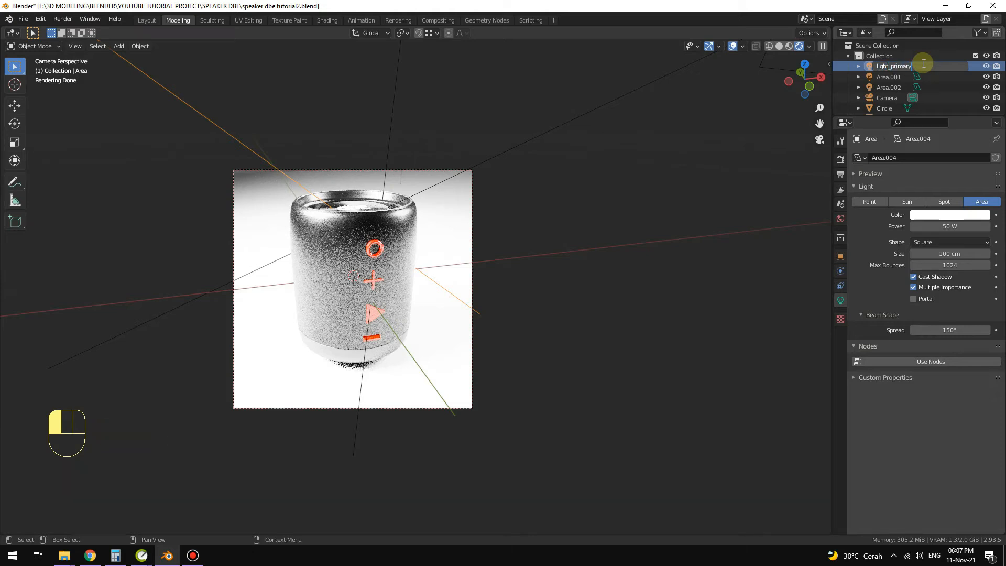
type("y")
key("Return")
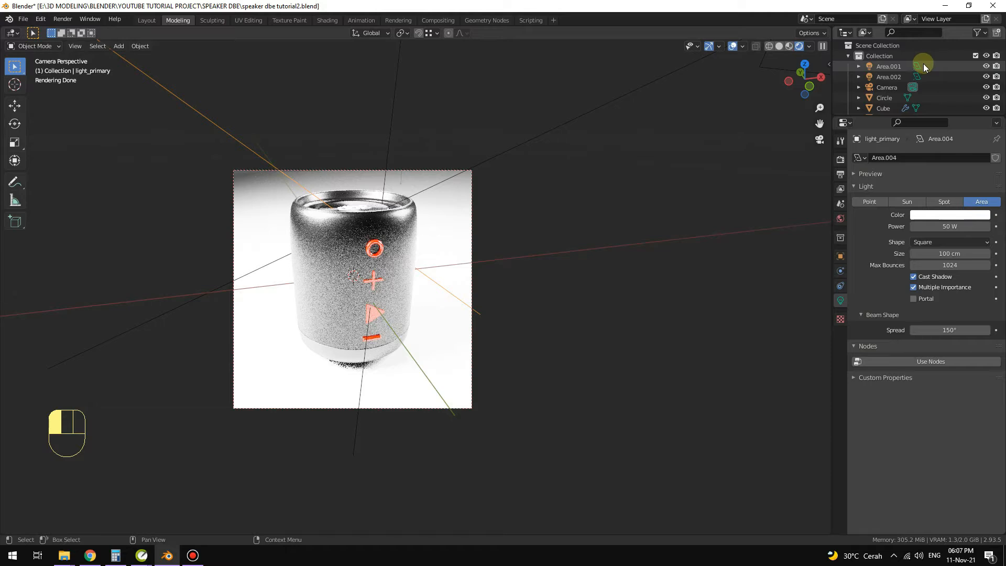
Rename the second area light, Area.001, to "light_secondary"
left_click(941, 70)
key("F2")
type("light")
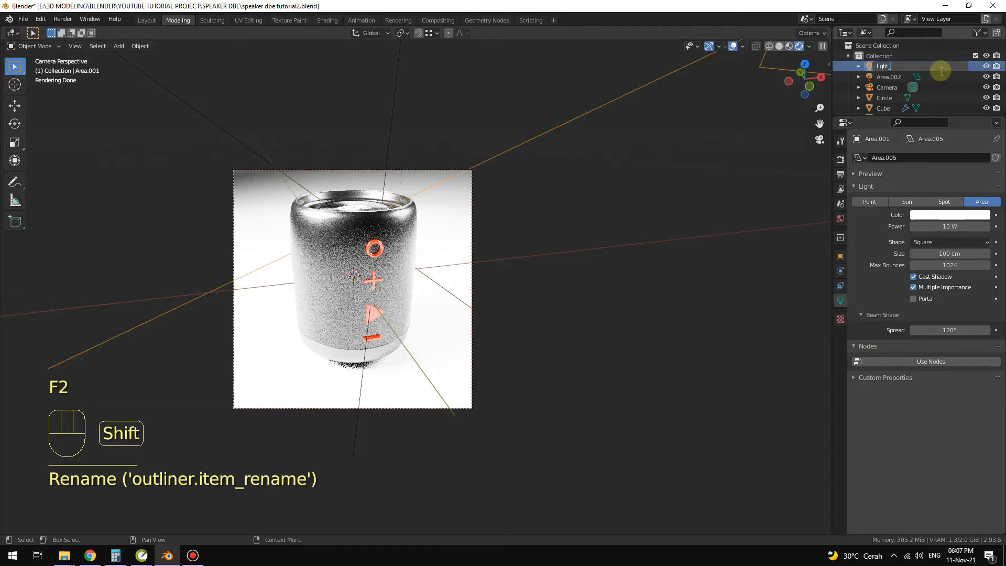
type("_secondary")
key("Return")
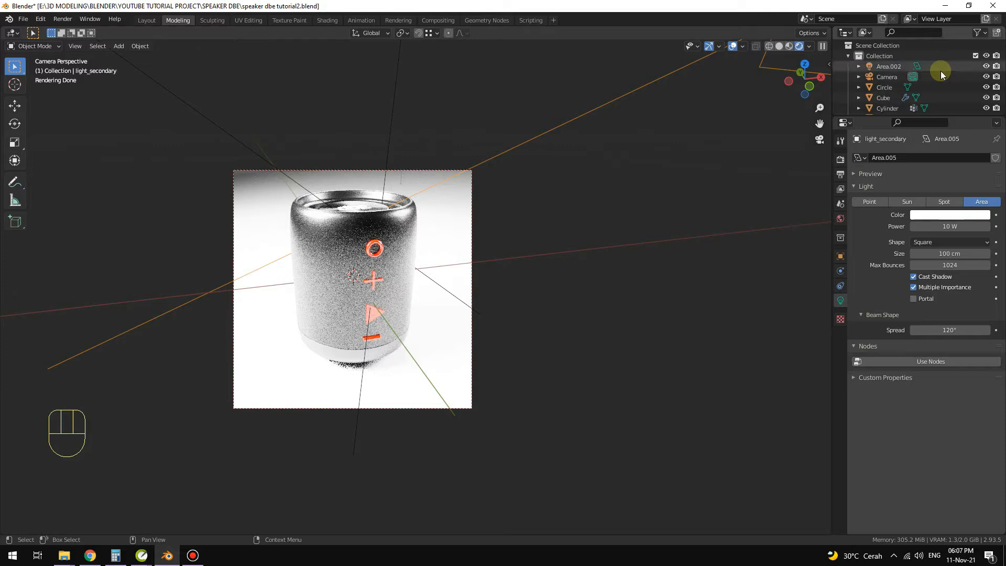
Rename the third area light, Area.002, to "light_tertiary"
double_click(942, 68)
type("light_tert")
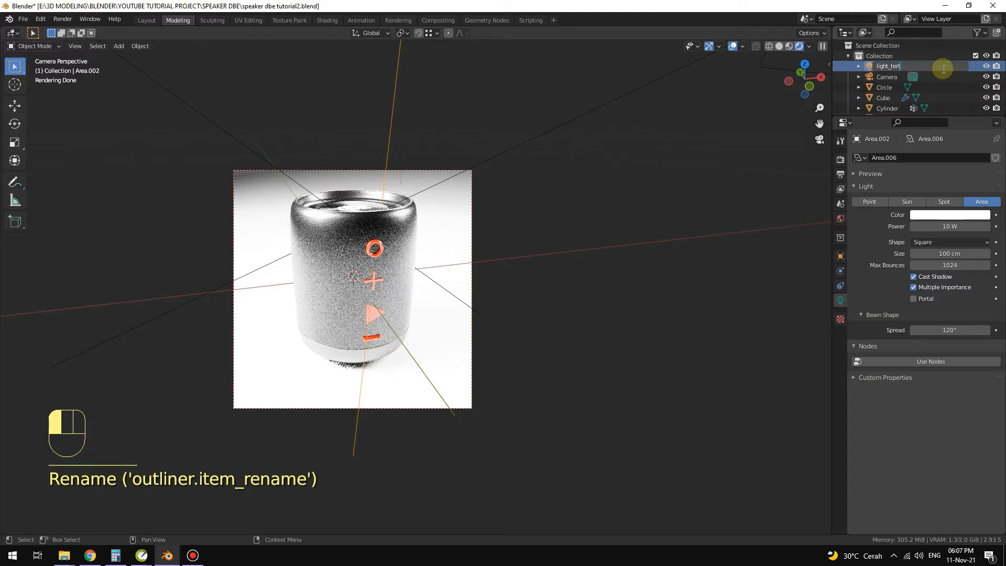
type("iary")
key("Return")
Try powers of 25 W and 20 W on light_secondary and set it back to 10 W
scroll(873, 96, "down", 4)
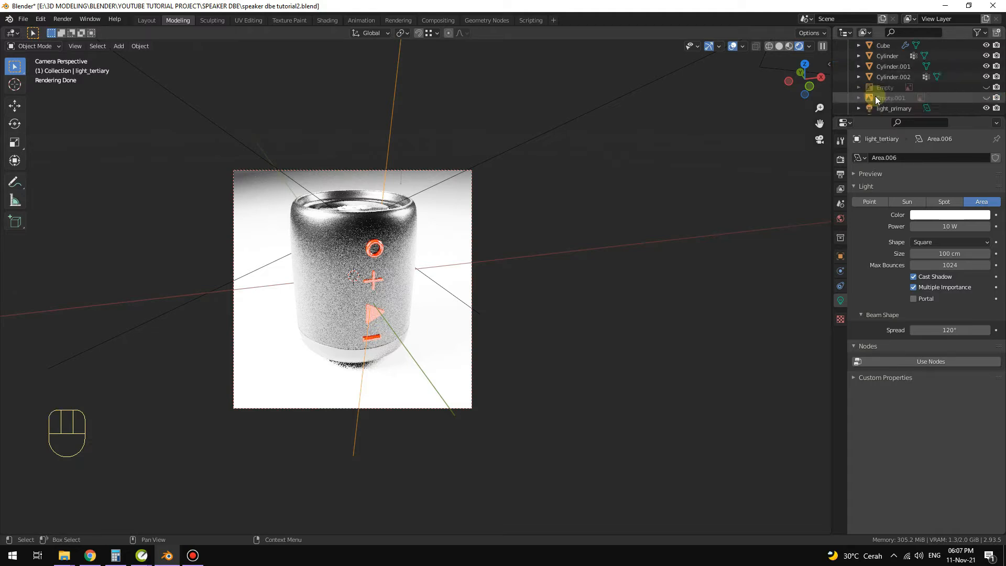
left_click(903, 55)
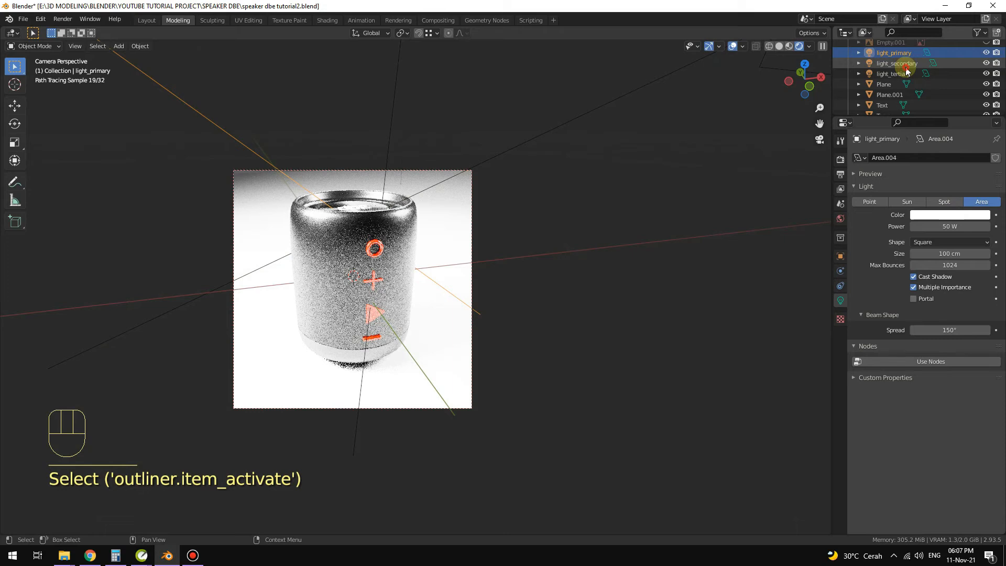
left_click(897, 63)
left_click(954, 226)
type("10 W")
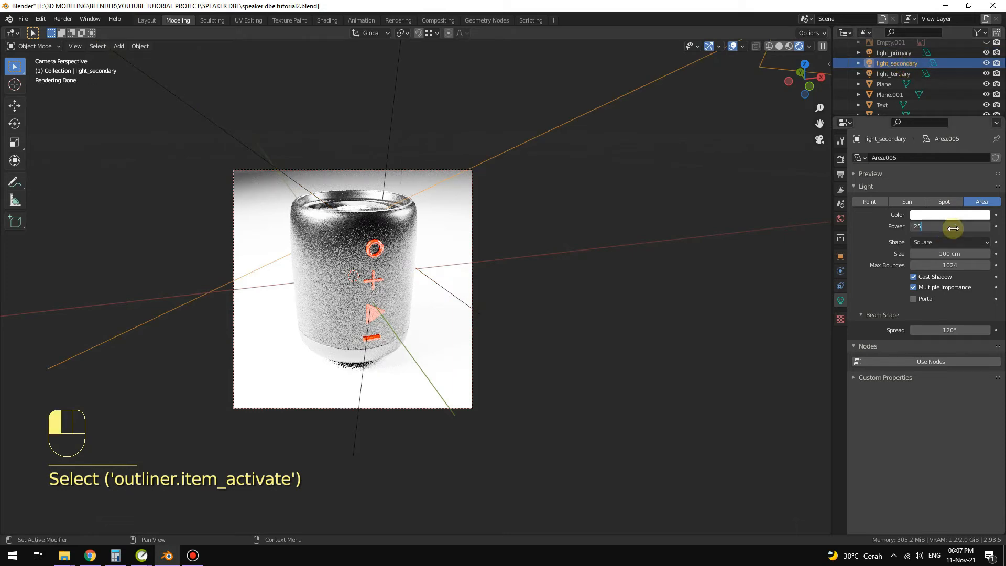
key("Return")
left_click(952, 227)
type("2")
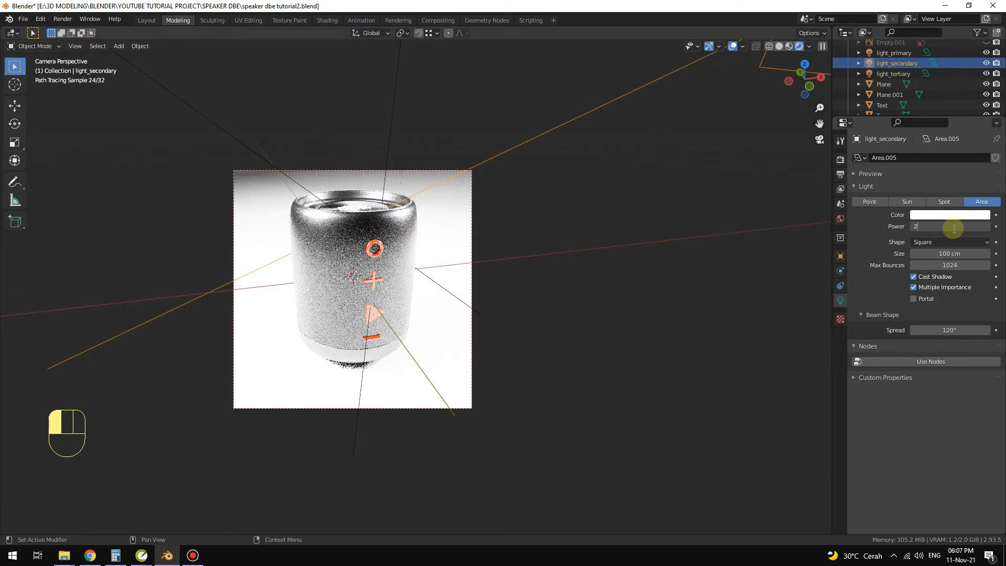
type("0")
key("Return")
left_click(952, 228)
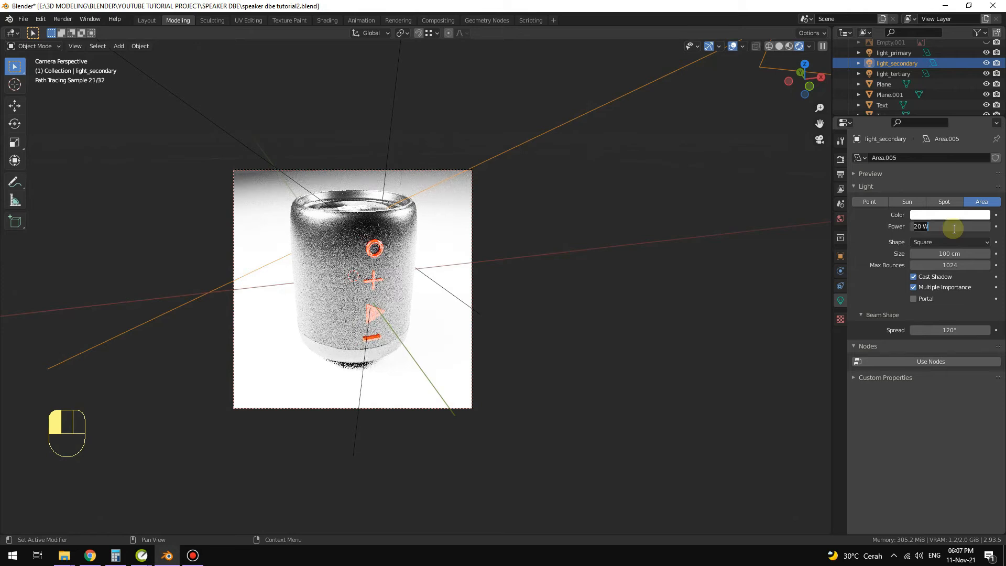
type("10")
key("Return")
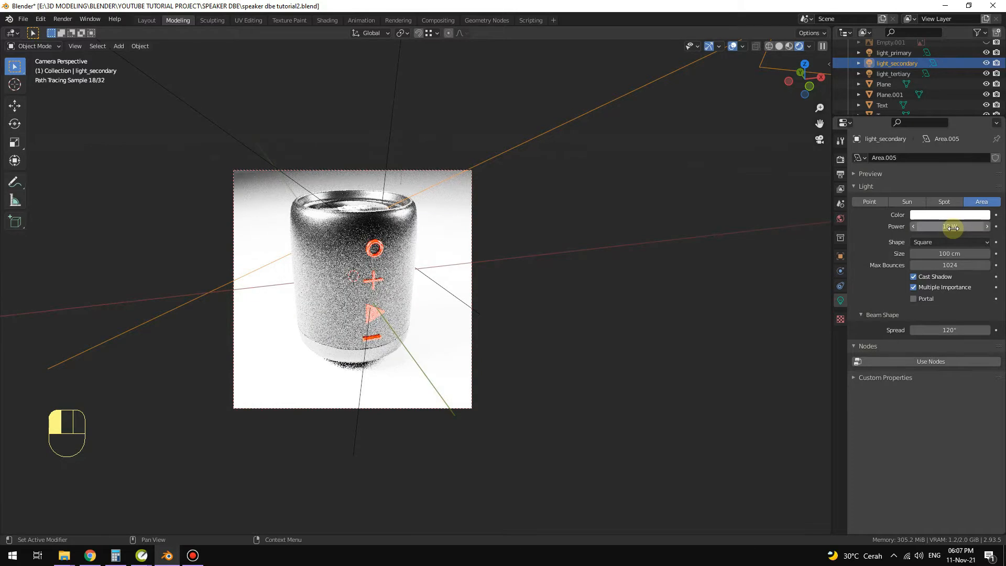
Set the power of light_tertiary to 5 W
left_click(894, 74)
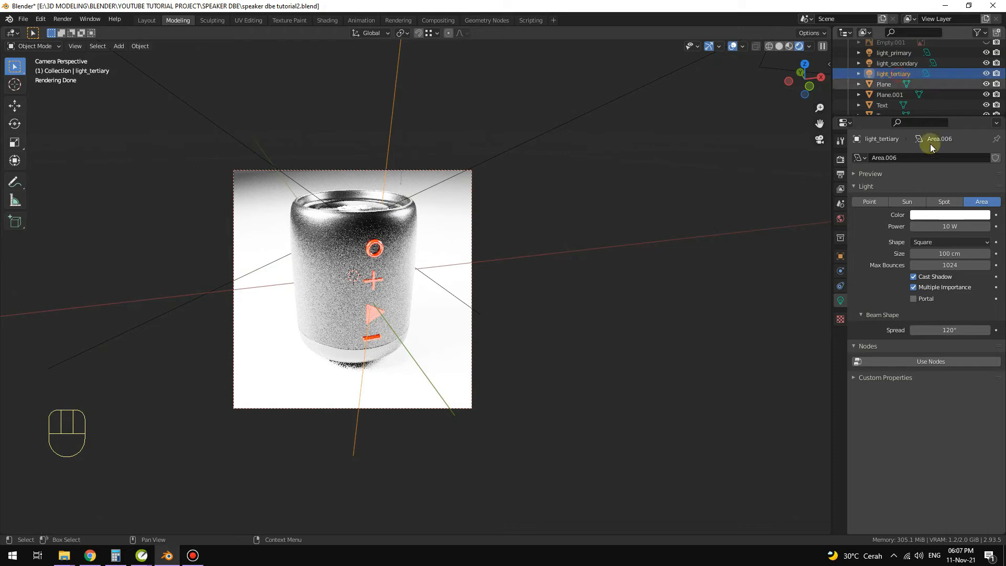
left_click(963, 227)
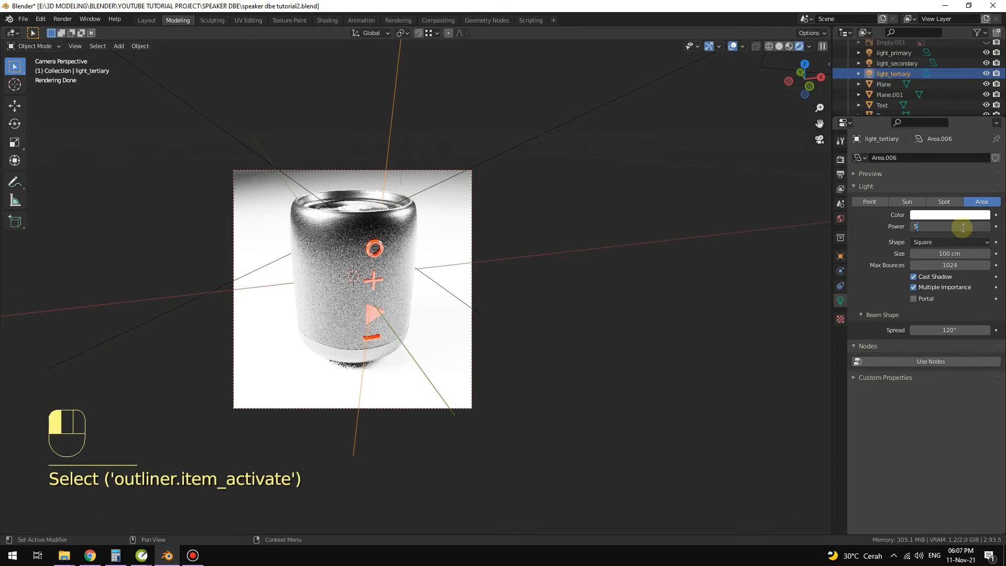
key("KP_Enter")
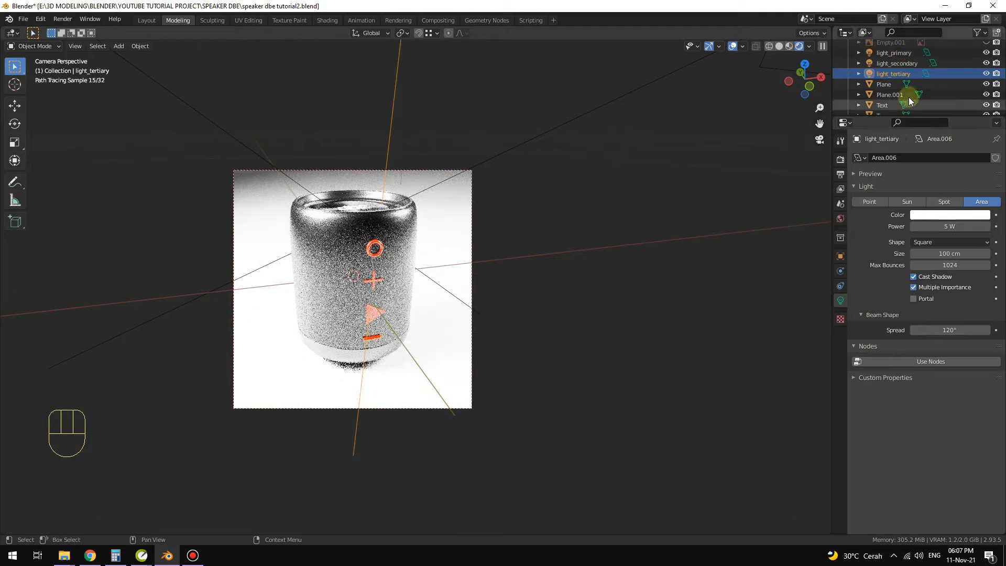
Select light_primary and open its power value for editing
left_click(893, 53)
left_click(960, 224)
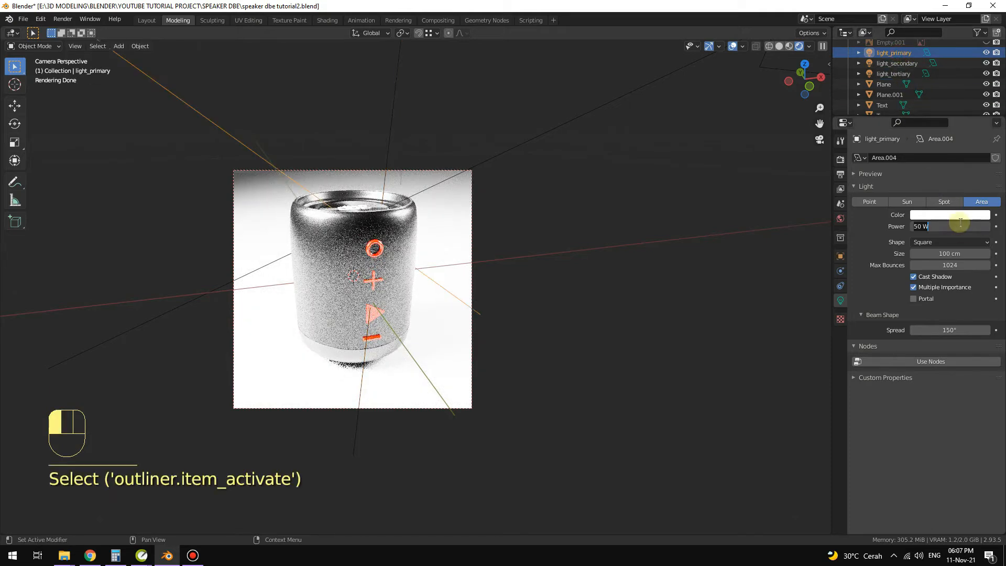
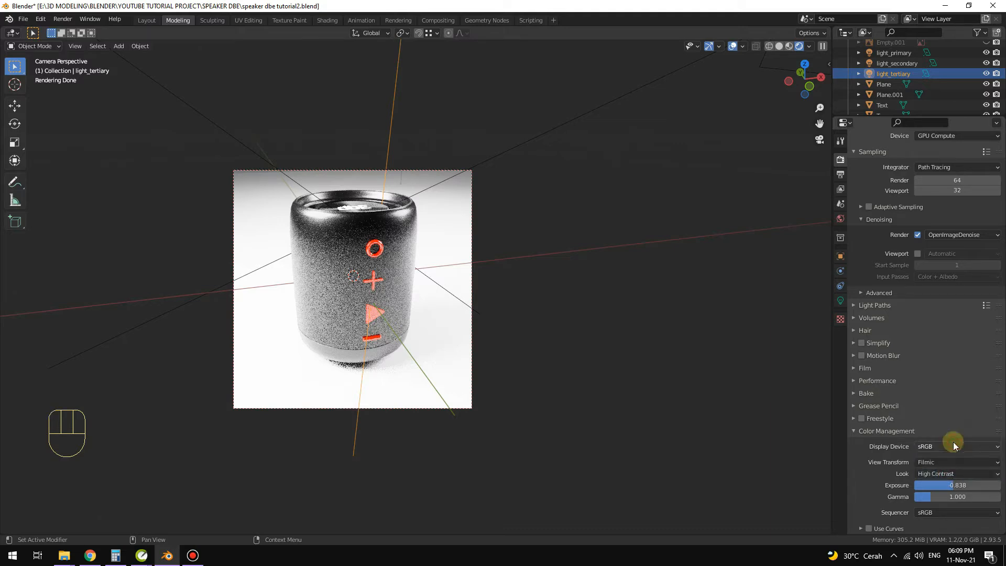
Raise the render's color management exposure to about -0.599
left_click_drag(954, 485, 962, 485)
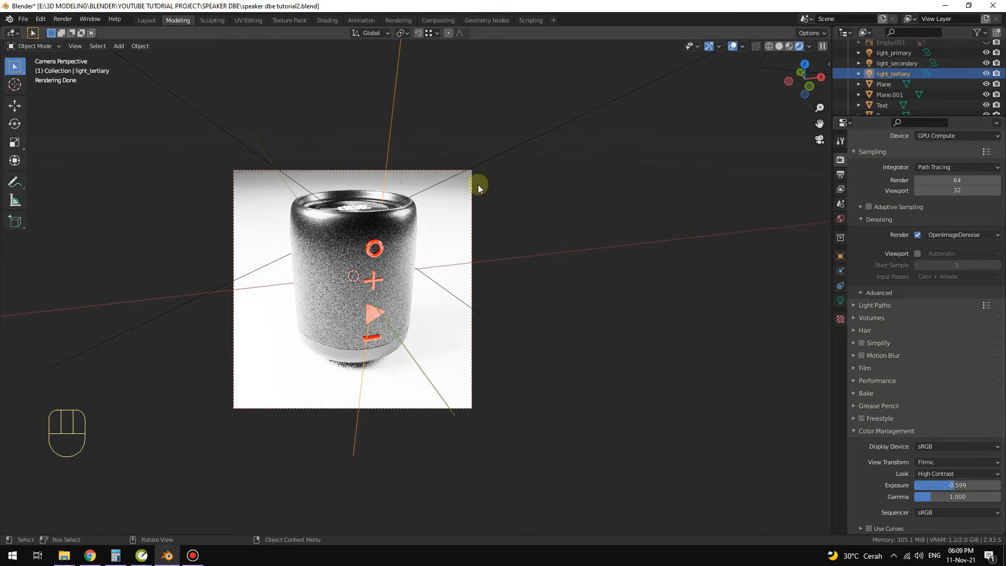
Select light_primary and set its power to 20 W
left_click(227, 131)
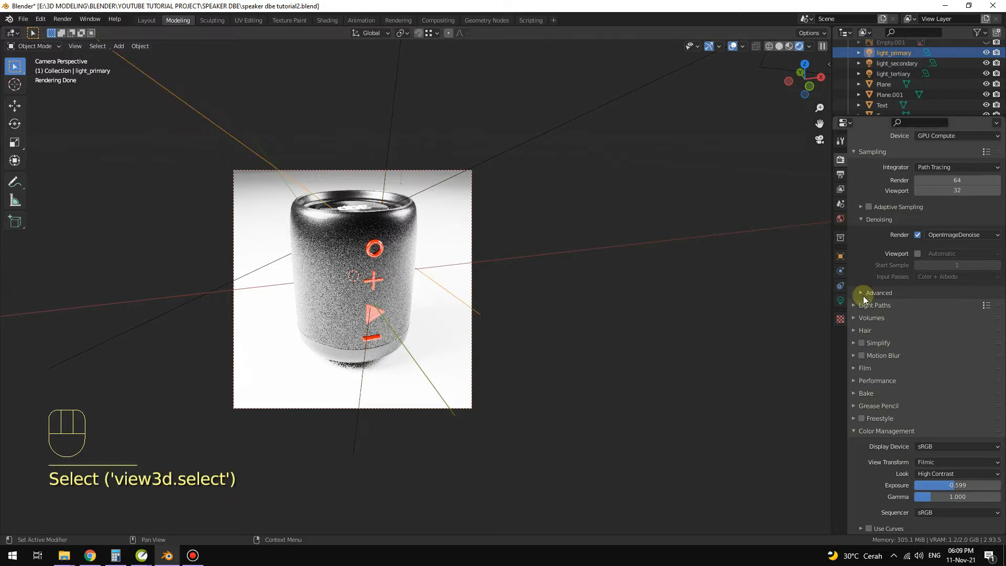
left_click(841, 301)
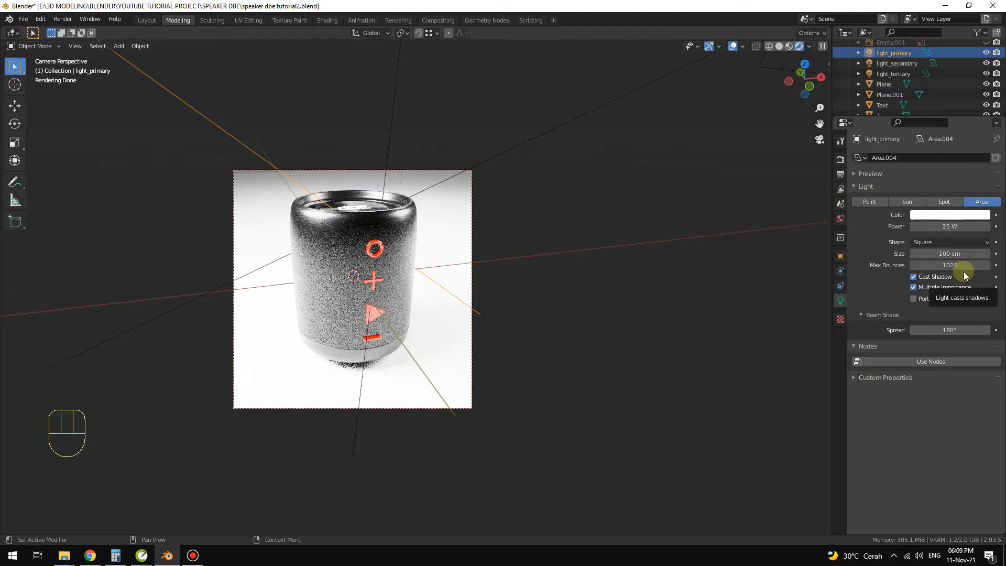
left_click(952, 226)
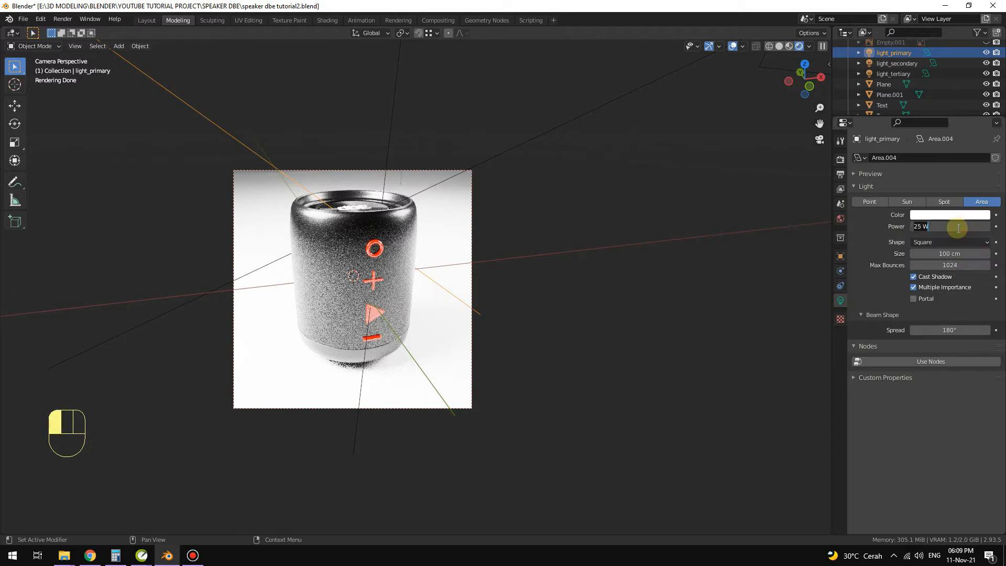
type("20")
key("Return")
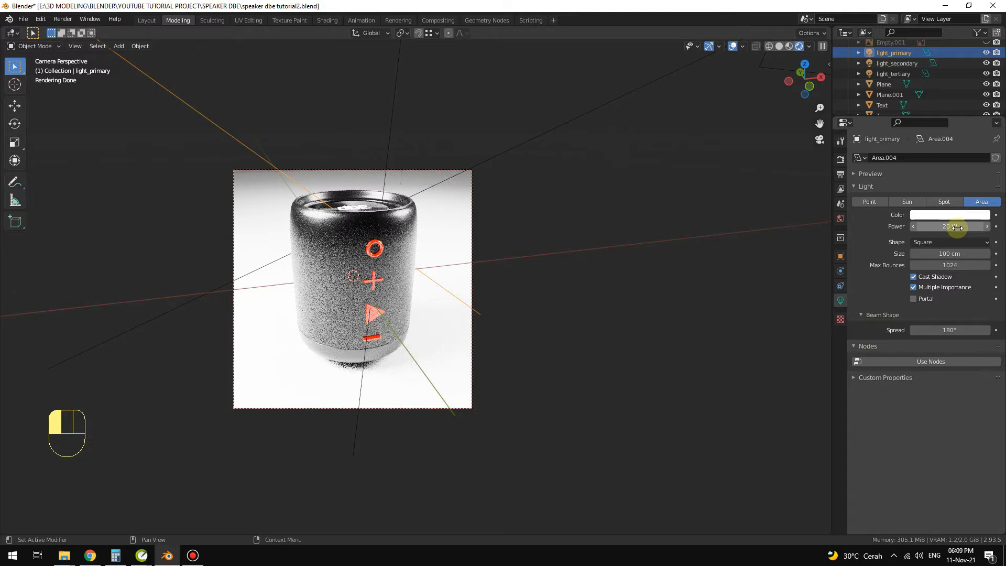
Try scaling light_primary and adjusting its size, and set the size back to 100 cm
key("s")
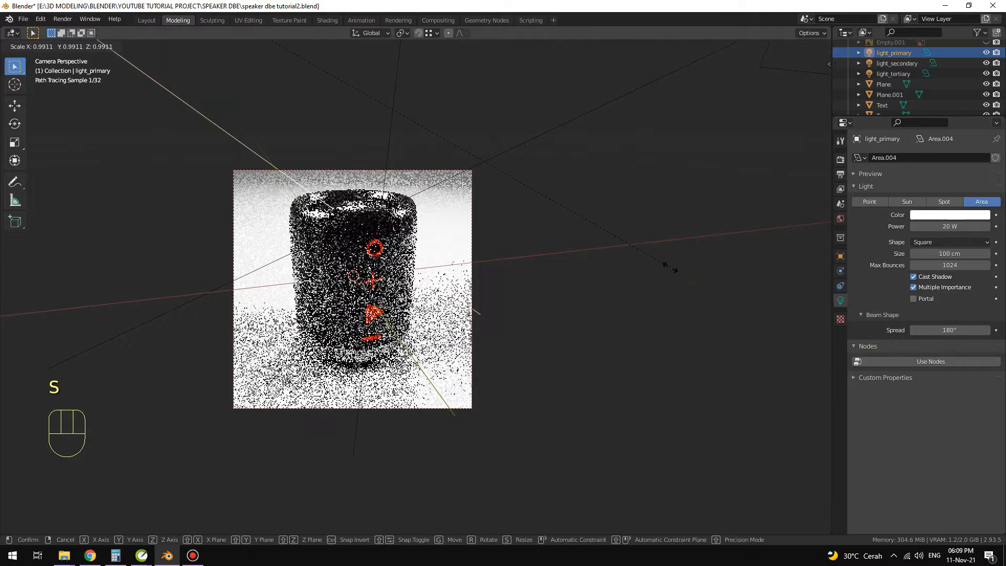
left_click(329, 151)
left_click(954, 254)
left_click_drag(954, 253, 934, 253)
left_click(952, 255)
type("100")
key("Return")
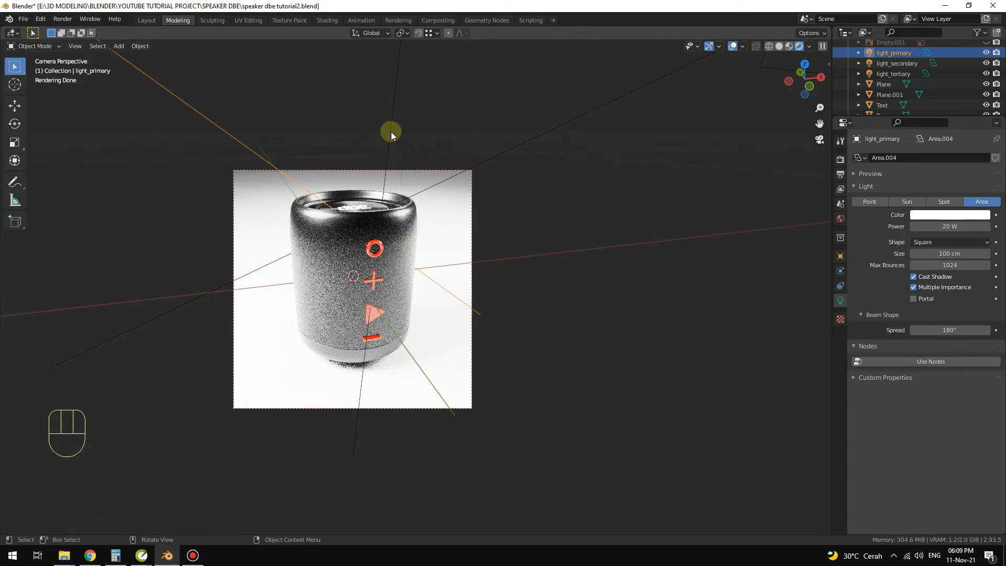
Move light_primary farther up and away from the speaker in the front view
mouse_move(416, 251)
middle_mouse_down()
mouse_move(413, 263)
mouse_move(299, 186)
middle_mouse_up()
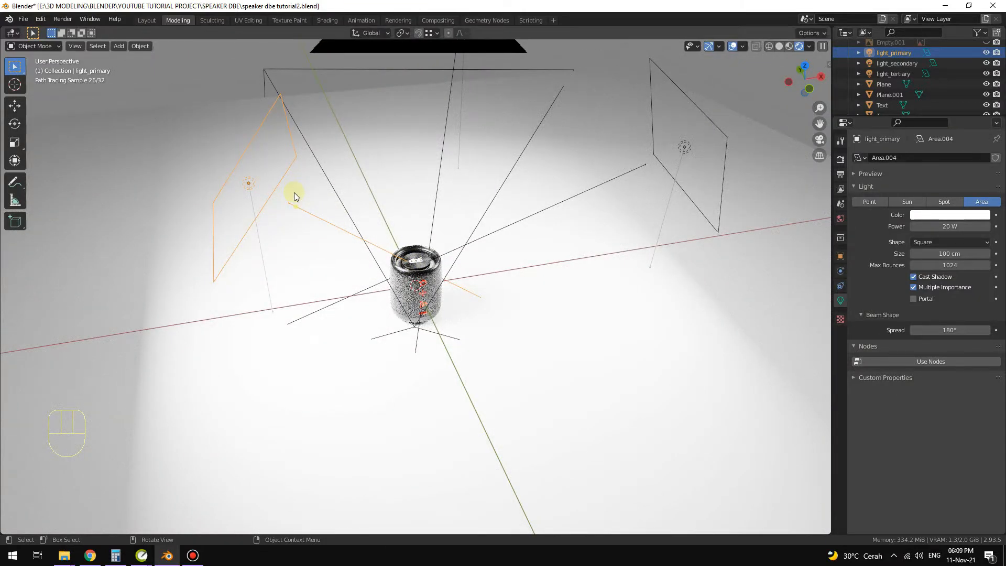
key("KP_1")
key("g")
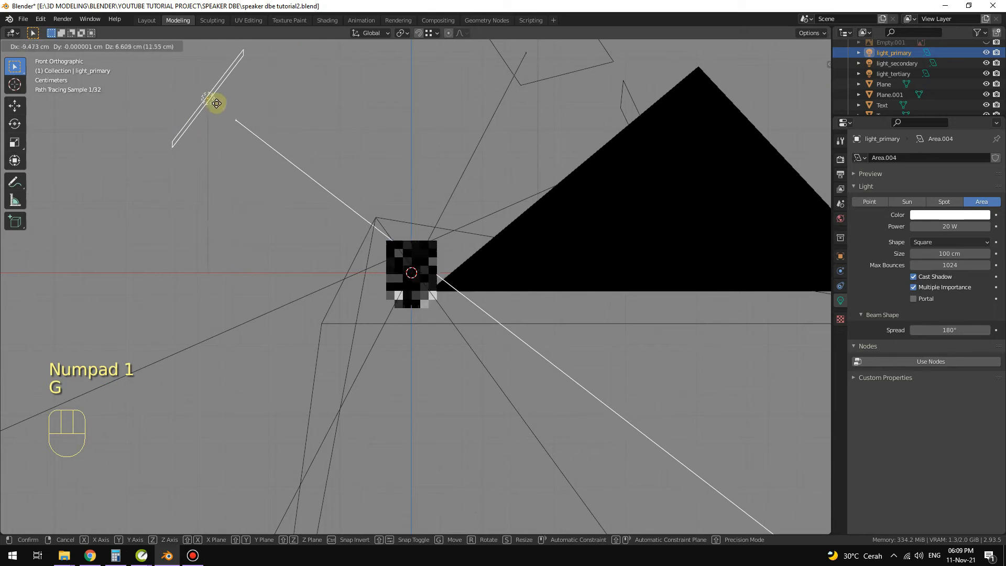
left_click(162, 67)
Move light_secondary outward and up from the speaker in the front view and return to the camera view
middle_click_drag(653, 211, 614, 284, "shift")
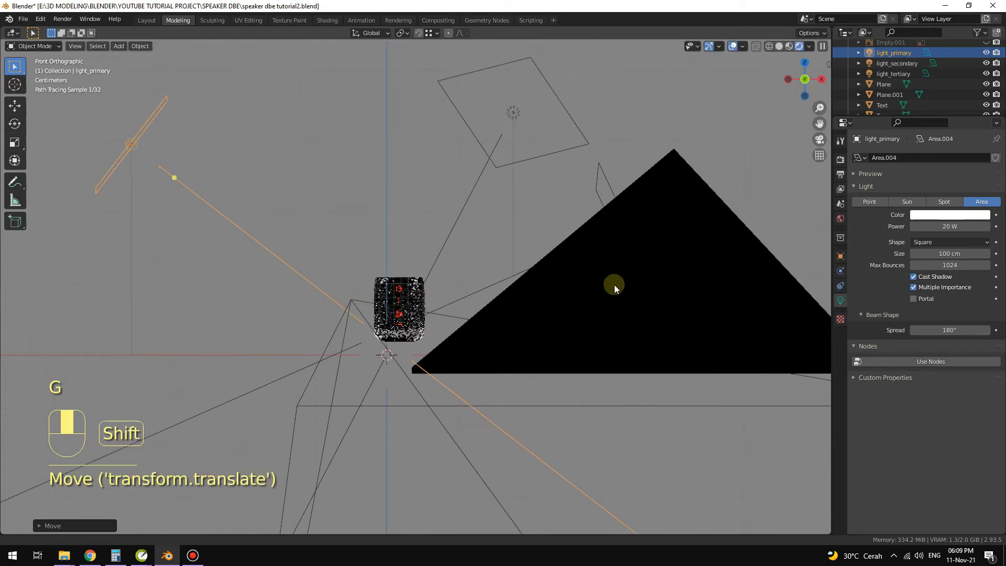
left_click(614, 191)
key("g")
left_click(723, 141)
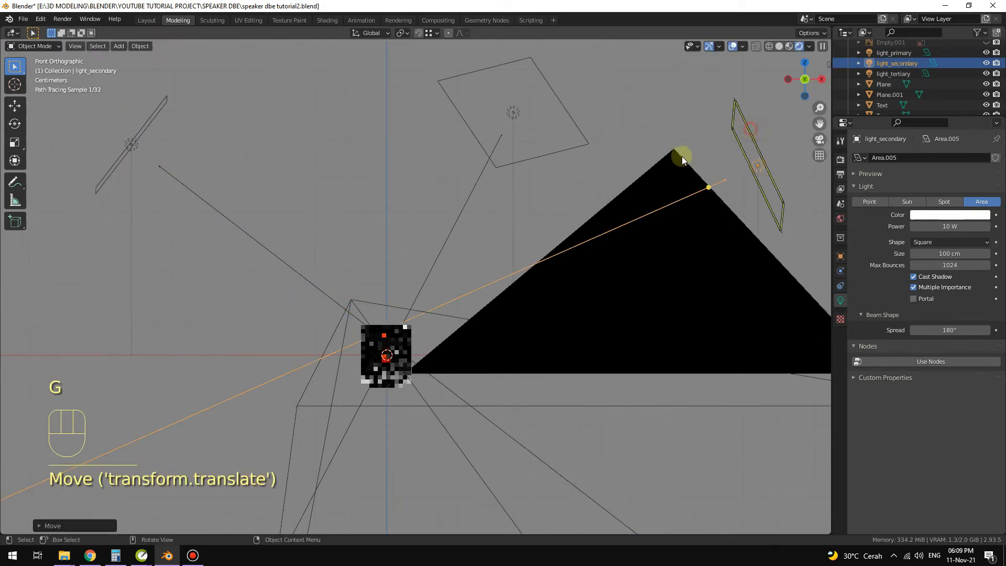
key("KP_0")
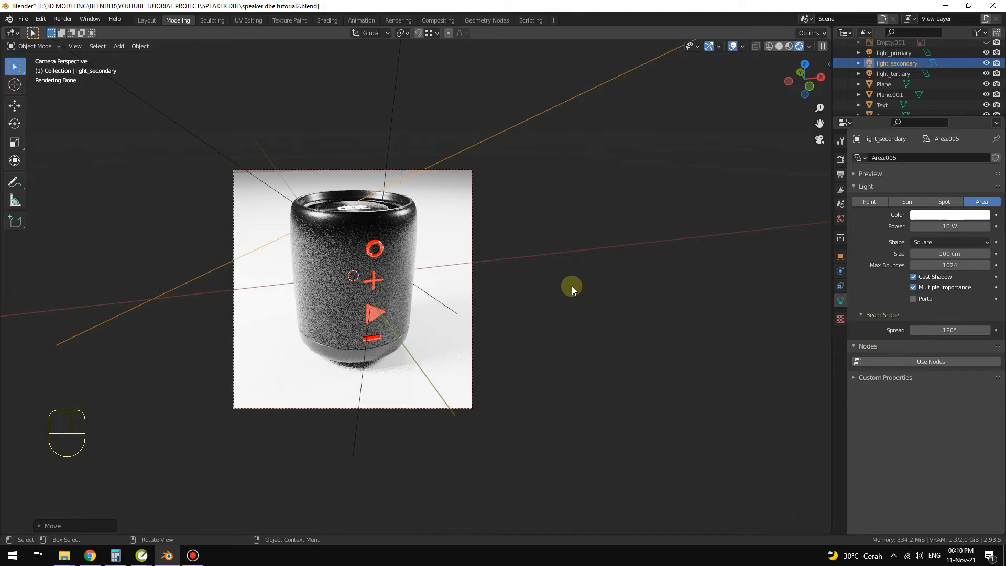
Move light_secondary still farther from the speaker in the front view
key("KP_0")
key("KP_1")
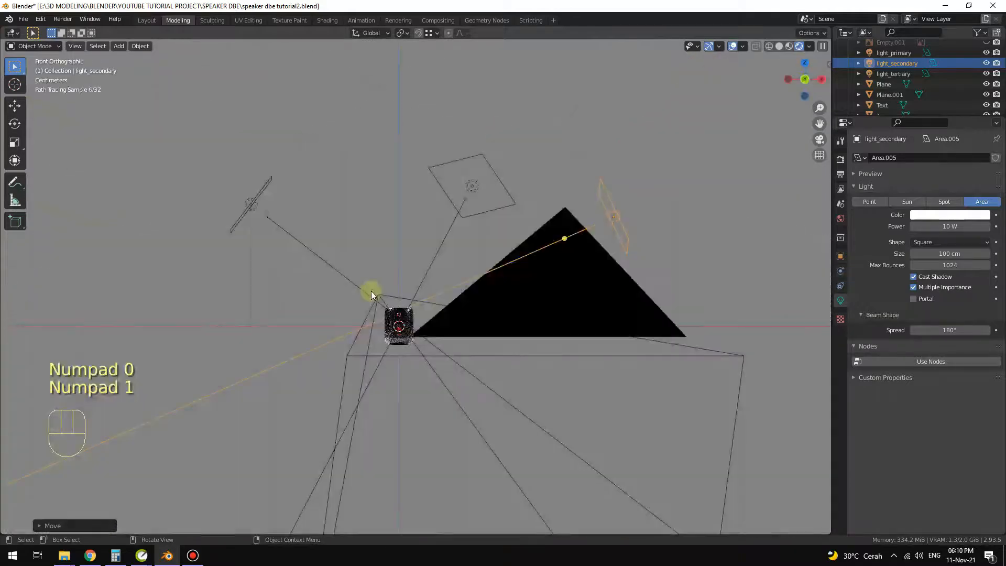
key("g")
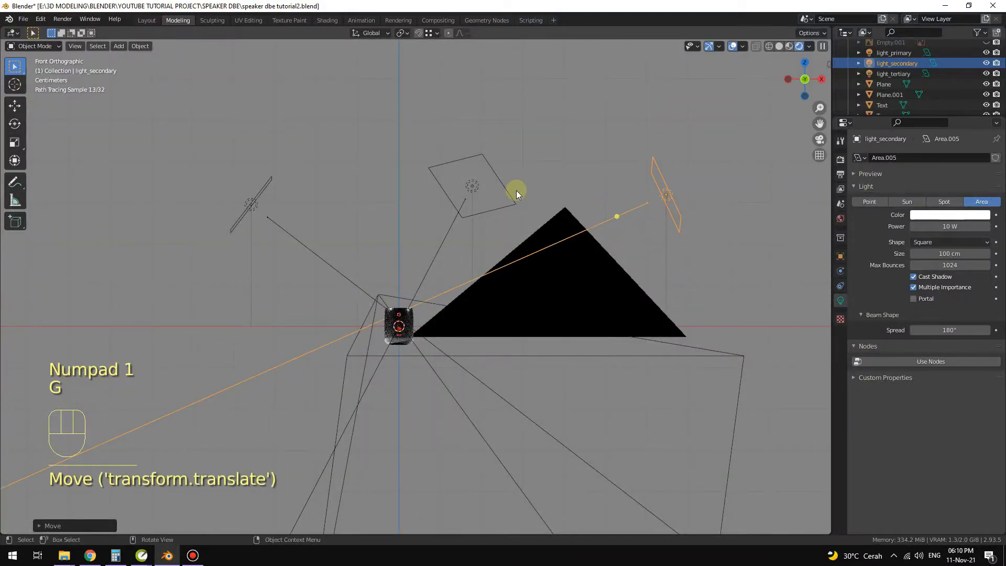
Move light_tertiary higher above the speaker in the front view
left_click(512, 192)
key("g")
key("g")
left_click(548, 108)
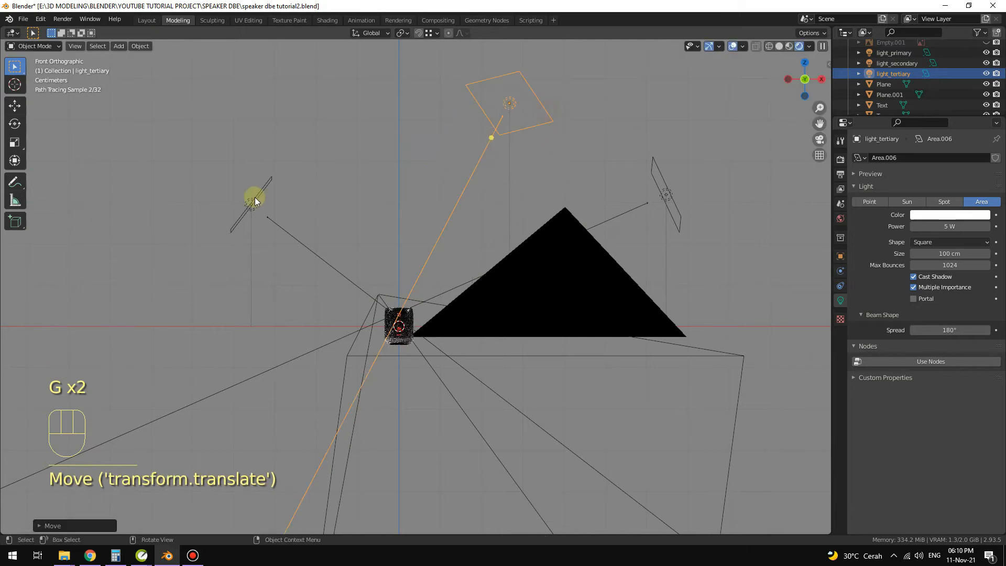
Move light_primary even farther up and outward from the speaker, beyond the height of light_secondary
left_click(253, 199)
key("g")
left_click(149, 108)
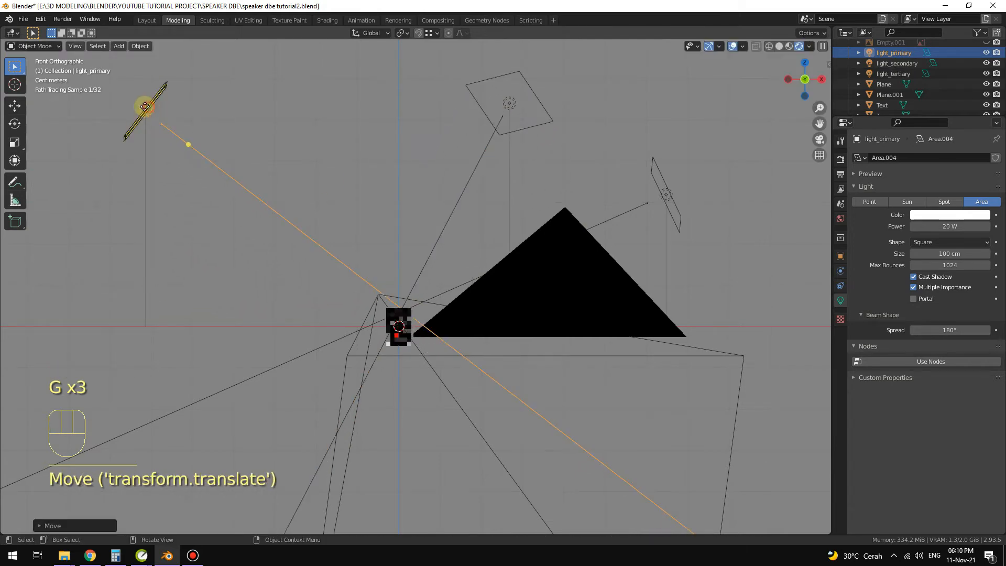
Try powers of 50 W and 100 W on light_primary in the camera view
key("KP_0")
left_click(963, 227)
type("50")
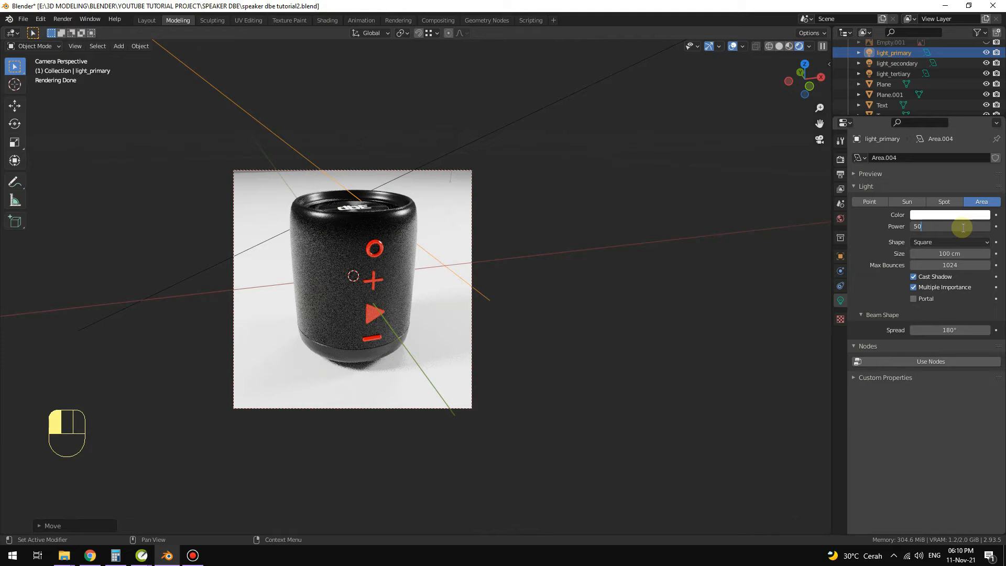
key("Return")
left_click(963, 228)
type("100")
key("Return")
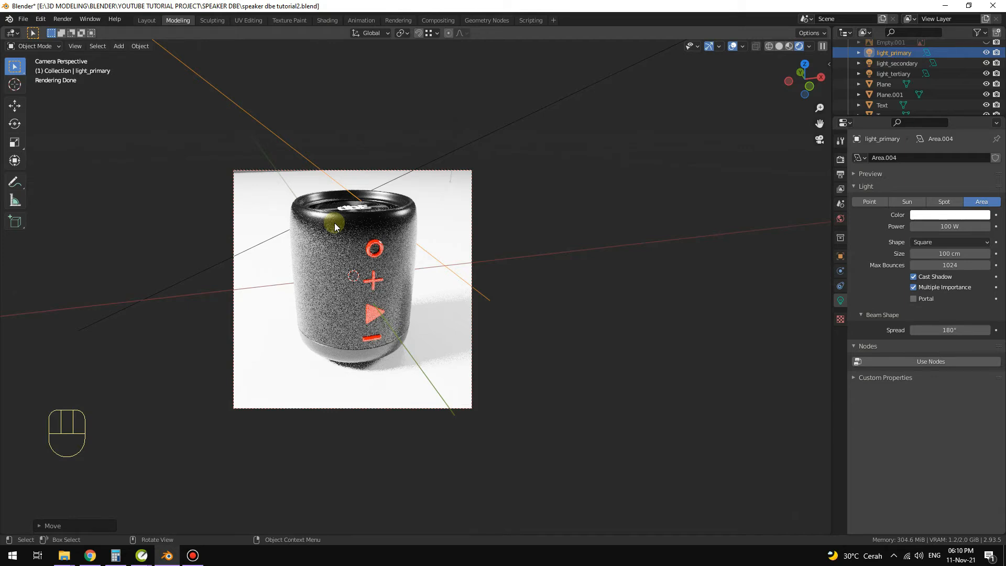
Set the power of light_primary to 80 W
left_click(951, 226)
type("8")
key("Return")
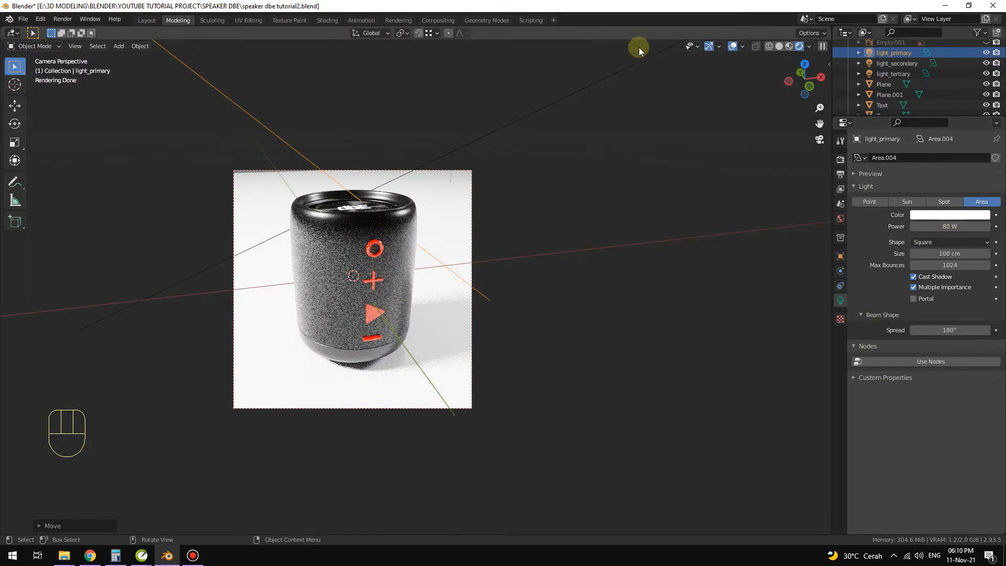
Aim light_secondary toward the speaker from the top view using interactive light tracking
left_click(636, 62)
key("KP_7")
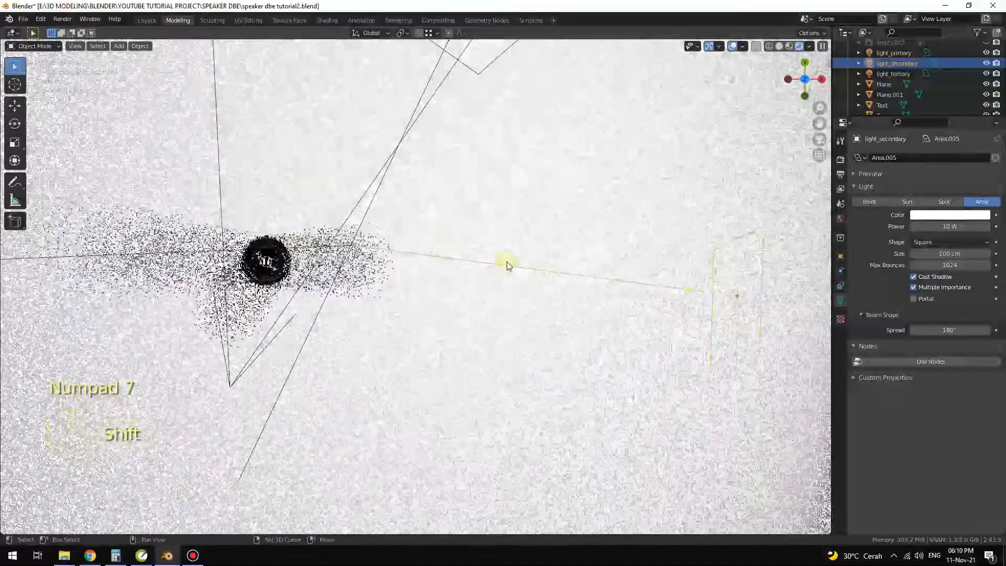
left_click_drag(641, 297, 341, 274)
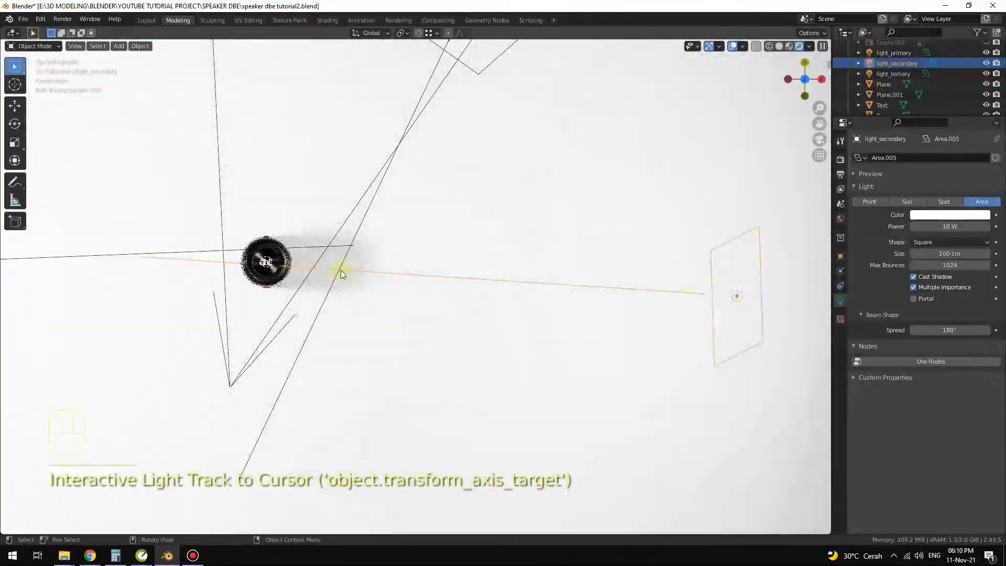
Set the power of light_secondary to 40 W and return to the camera view
left_click(959, 226)
left_click_drag(959, 226, 959, 227)
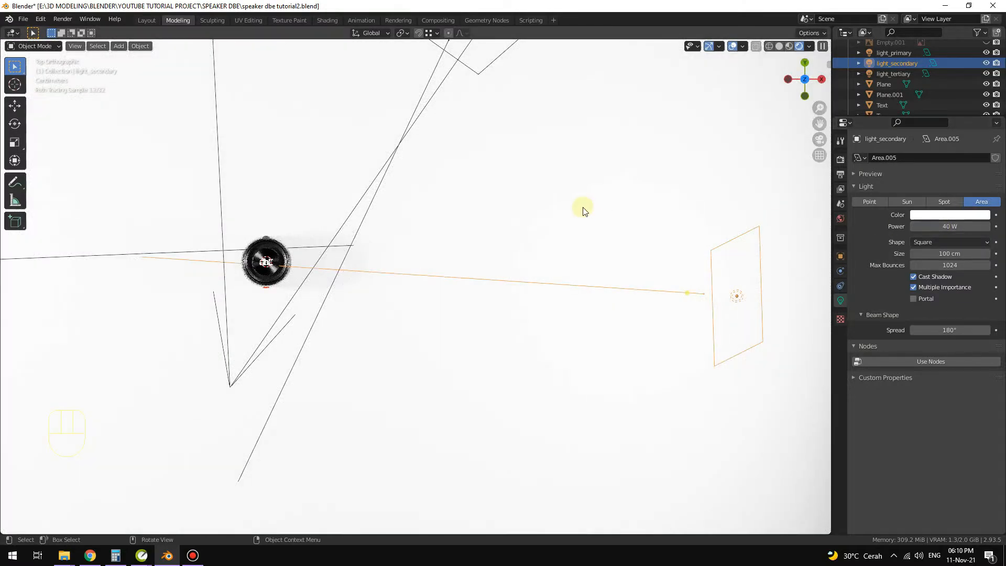
key("KP_0")
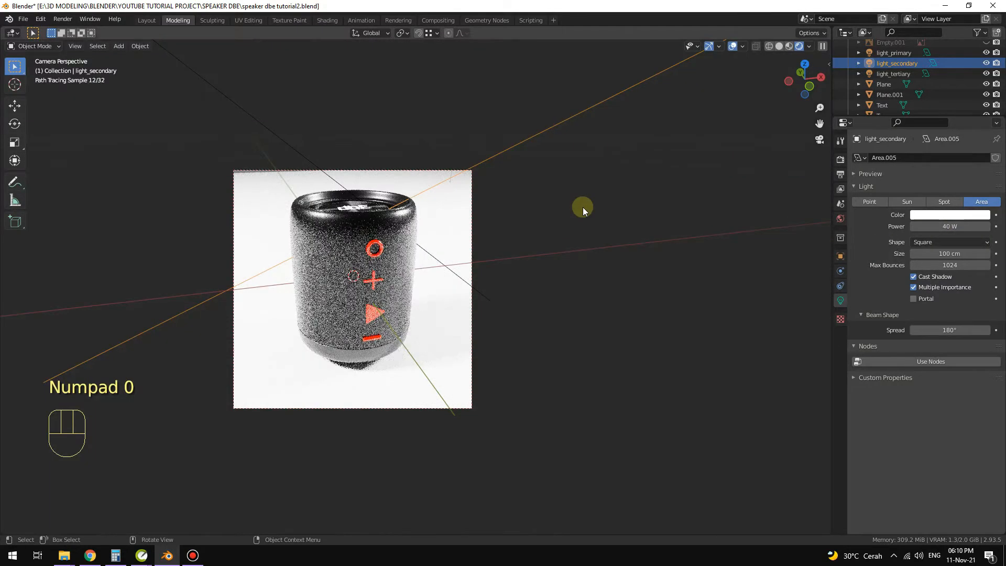
Set the power of light_tertiary to 10 W, then open light_primary's power value for editing
left_click(906, 55)
left_click(906, 63)
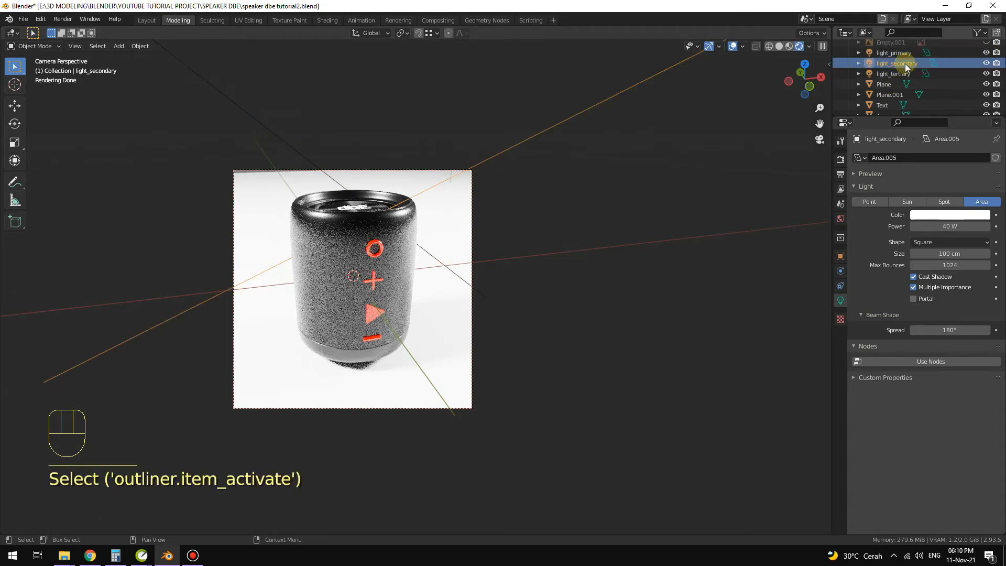
left_click(906, 73)
left_click(933, 225)
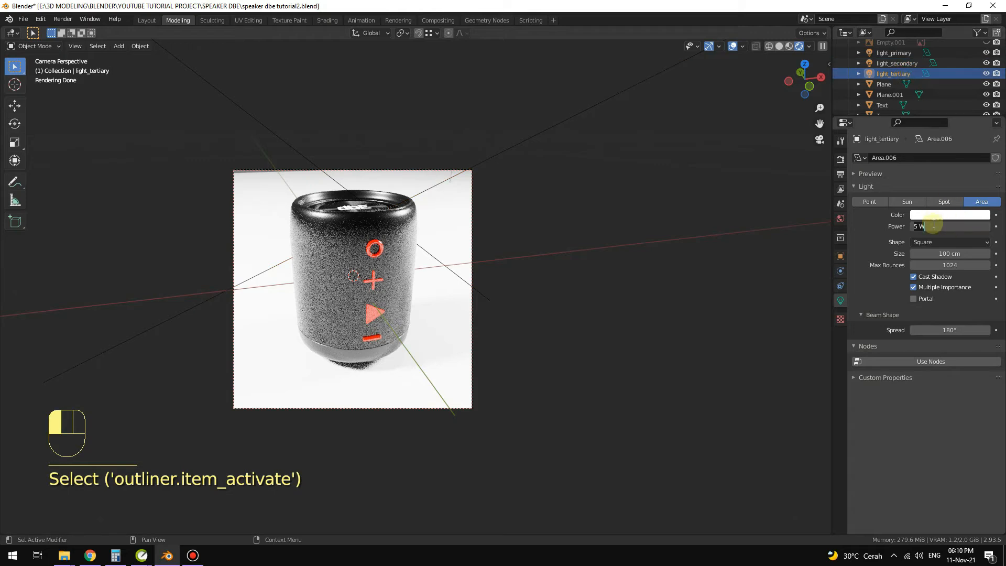
type("10")
key("Return")
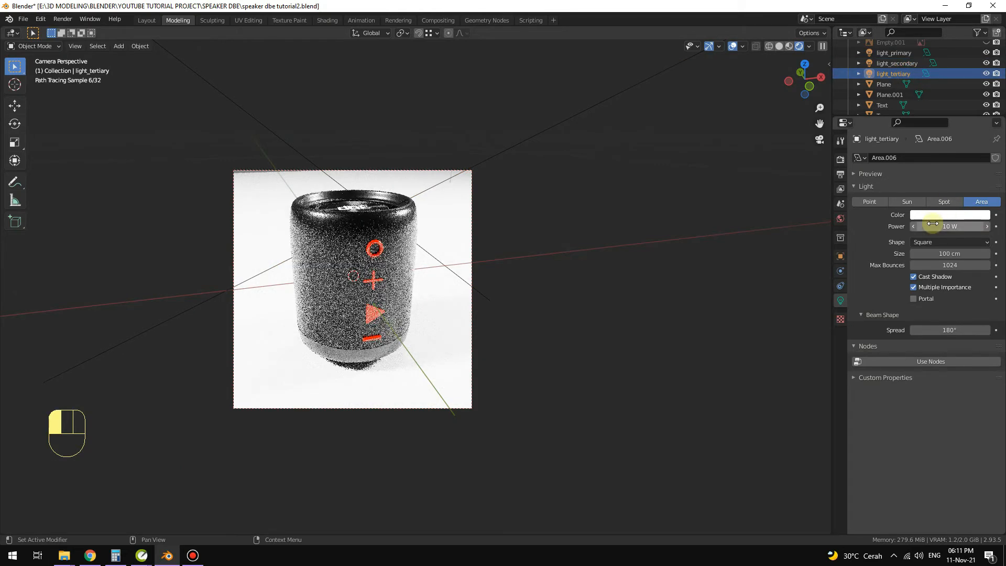
left_click(893, 52)
left_click(957, 226)
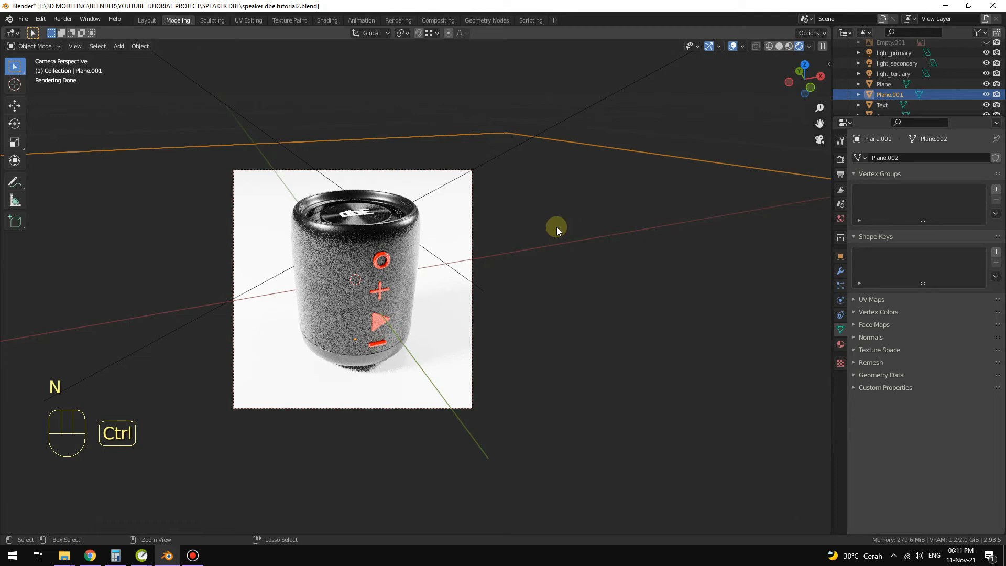
Save the project and run a test render of the camera view, stopping it early and closing the render window
key("ctrl+s")
key("F12")
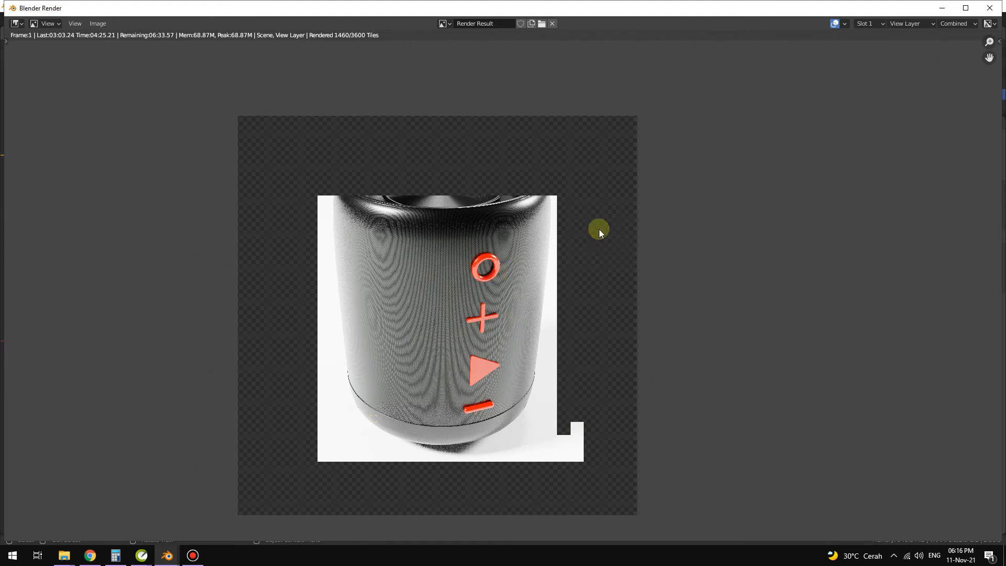
key("Escape")
left_click(990, 8)
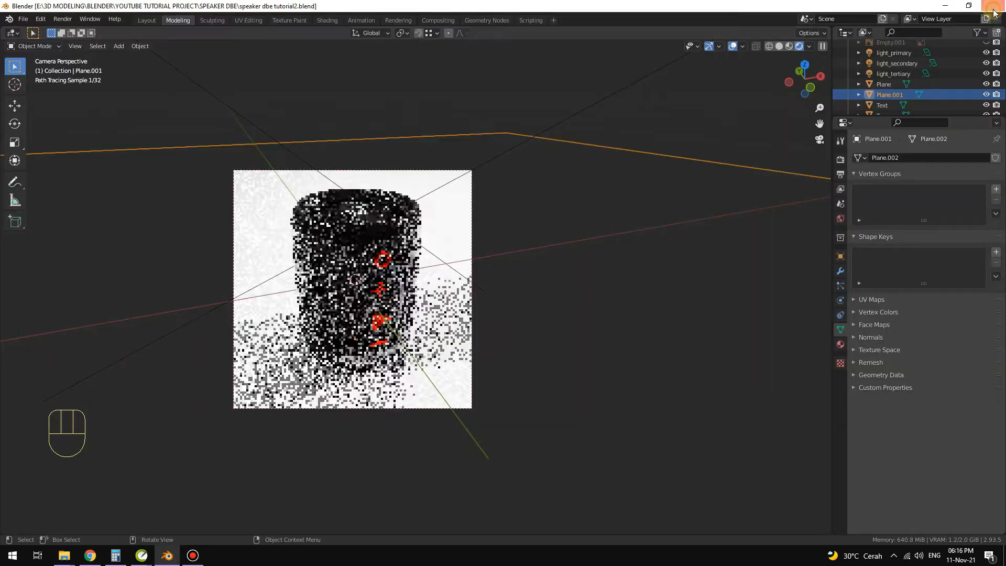
Try powers of 1 W and 10 W on light_secondary, settling on 20 W
left_click(593, 103)
left_click_drag(950, 226, 959, 226)
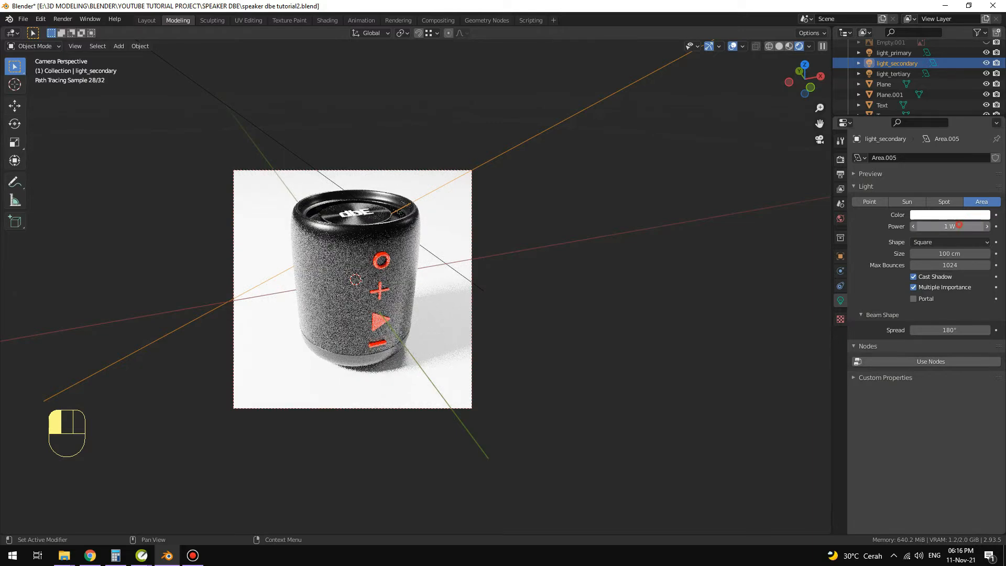
left_click(959, 225)
type("10")
key("Return")
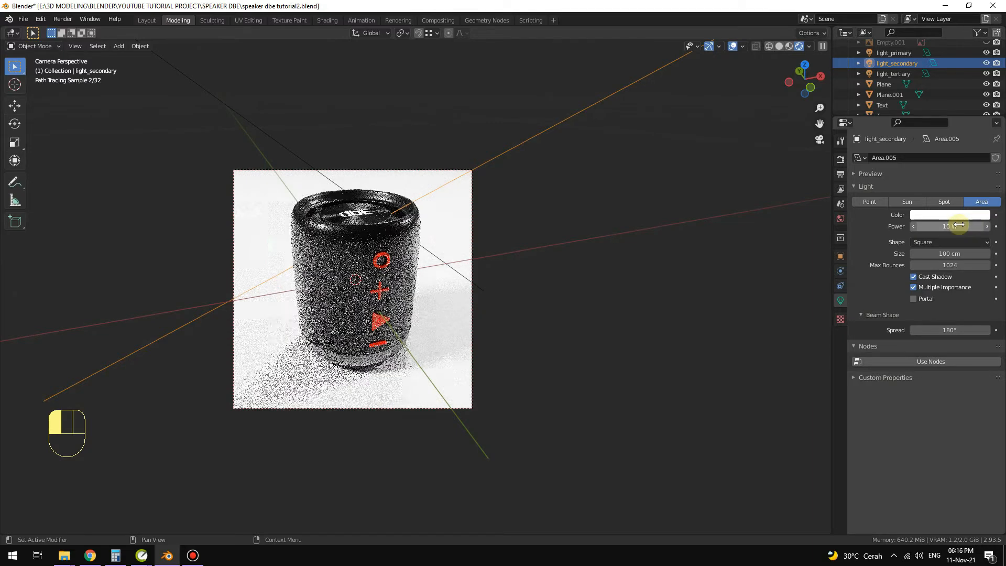
left_click_drag(959, 225, 979, 225)
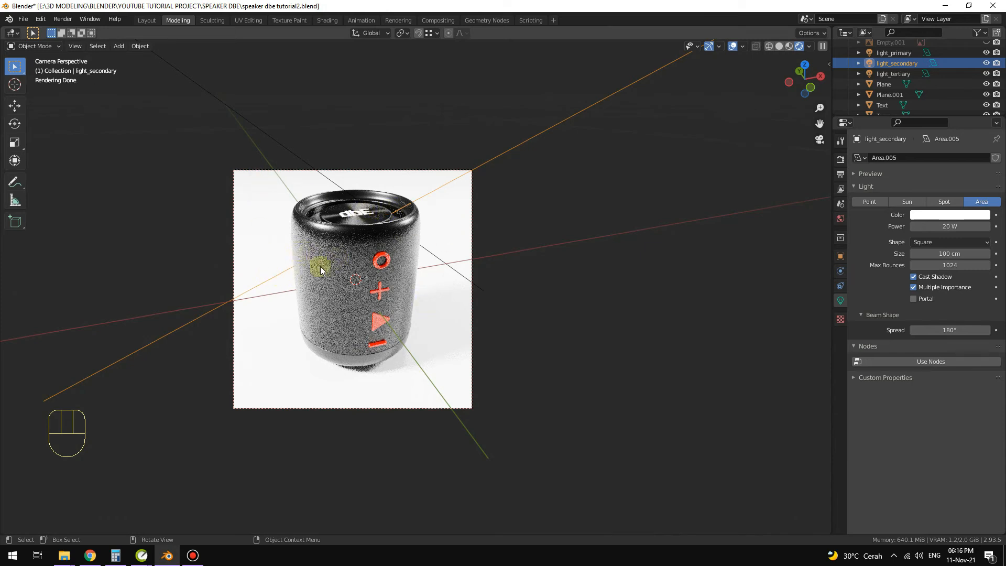
Aim light_tertiary toward the speaker from the top view and return to the camera view
middle_click_drag(420, 206, 605, 79)
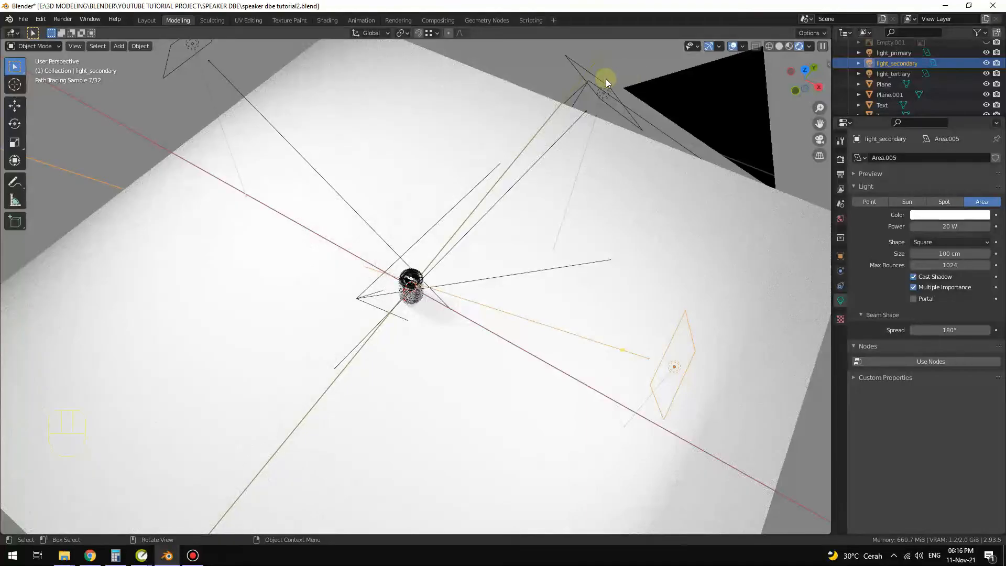
left_click(606, 78)
key("KP_7")
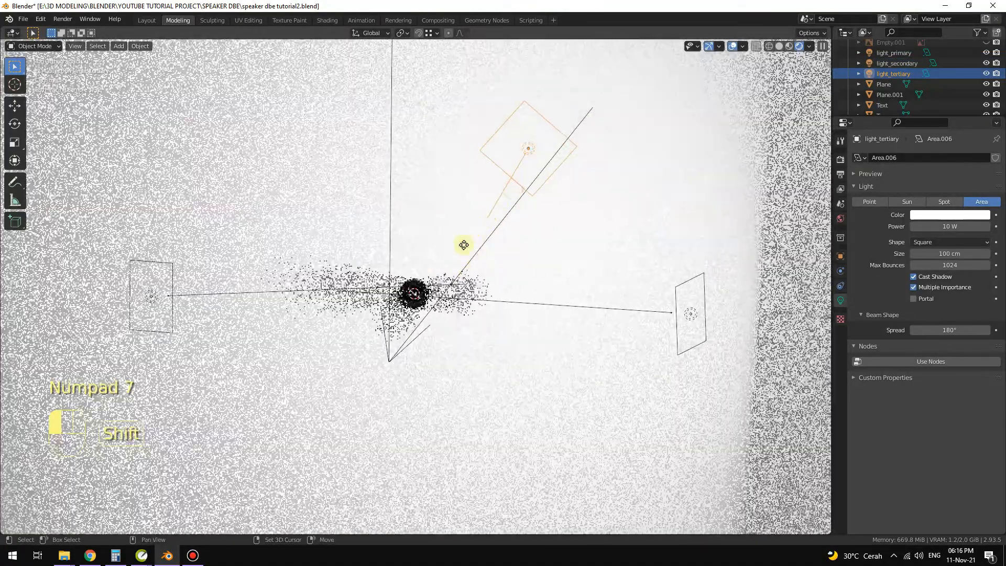
key("KP_0")
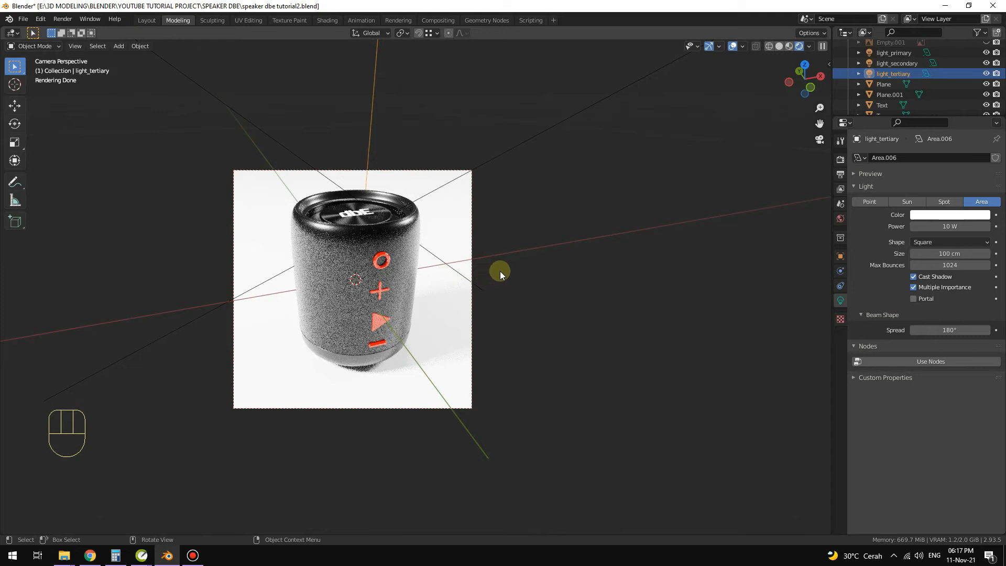
Render the image at 70% resolution scale with the render region limited to the area around the speaker
left_click(510, 148)
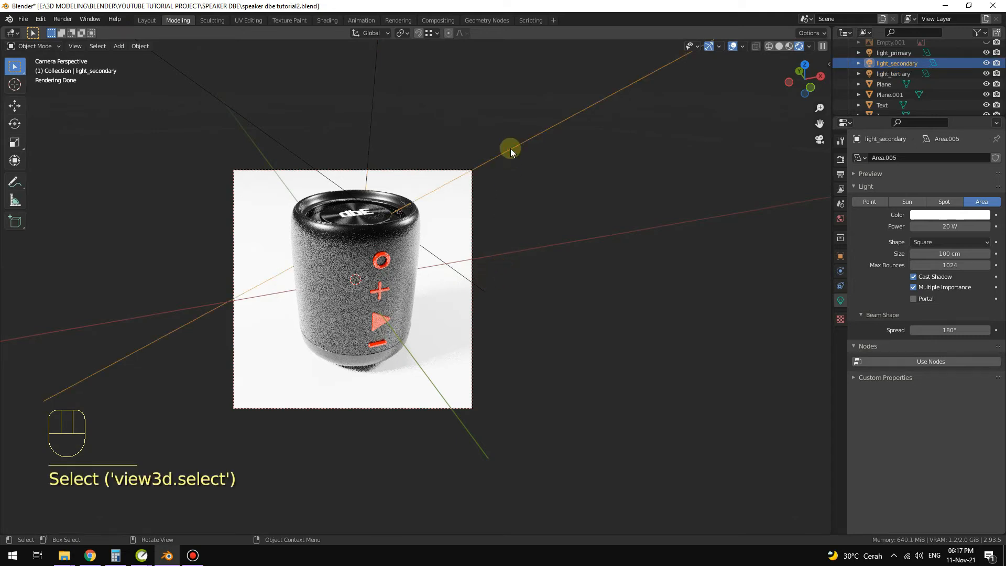
left_click(968, 191)
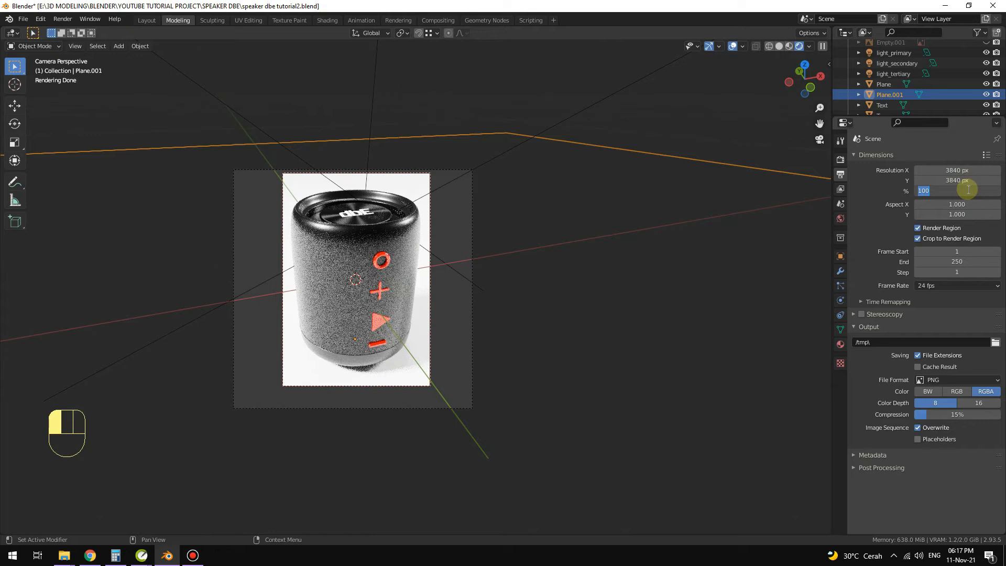
type("70")
key("Return")
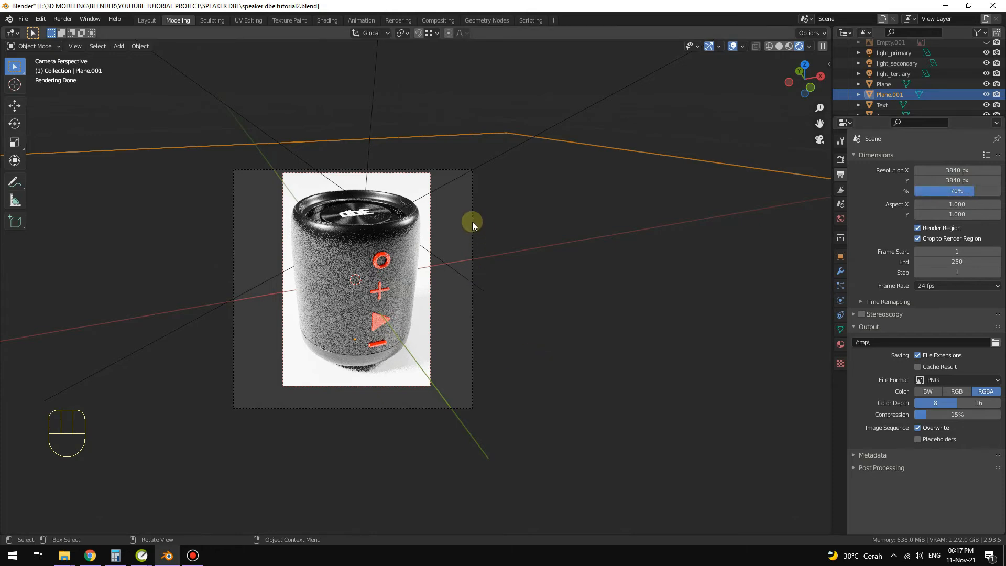
key("F12")
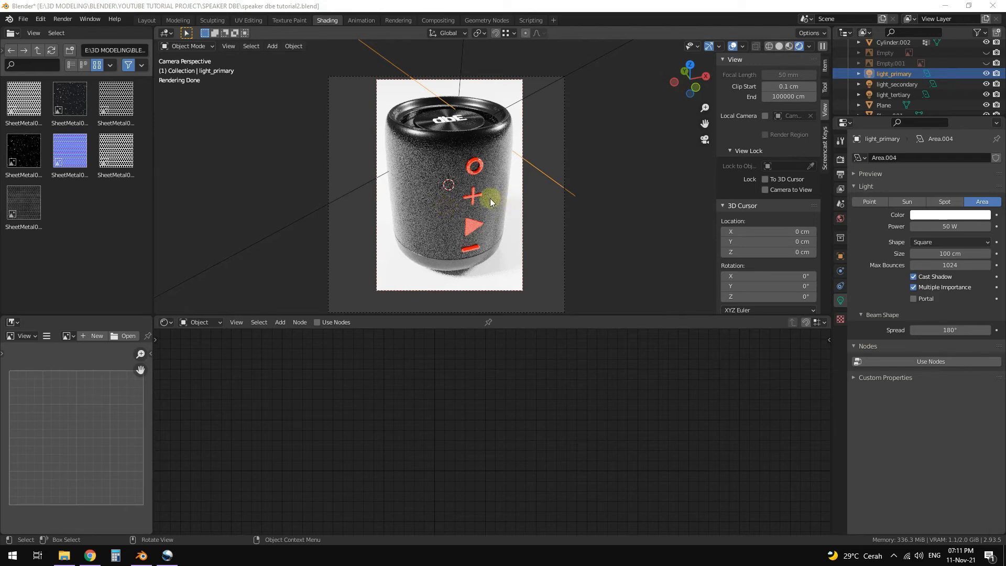
Set the power of light_primary to 20 W, then select light_secondary and check the speaker's lighting up close
left_click(950, 227)
type("200")
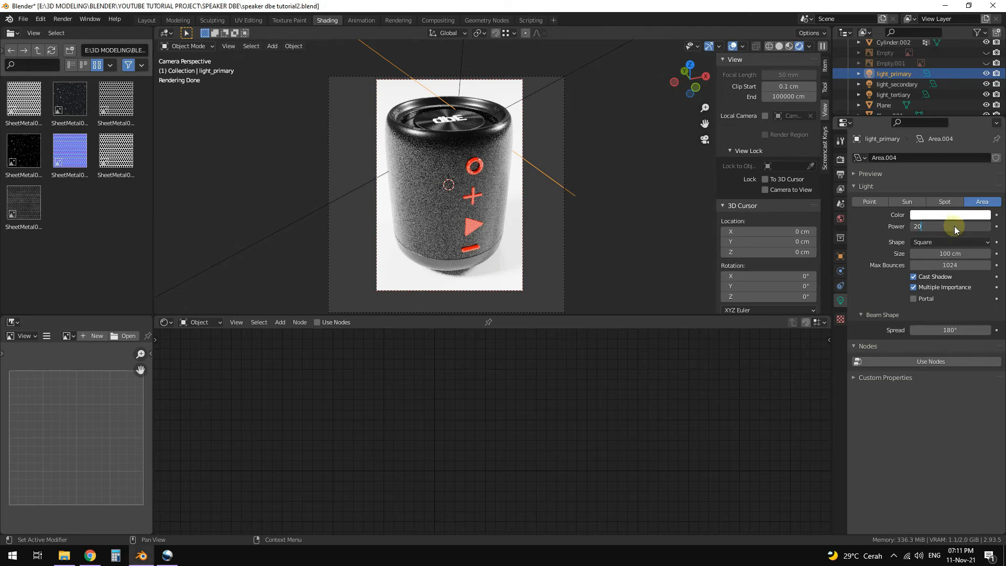
key("Return")
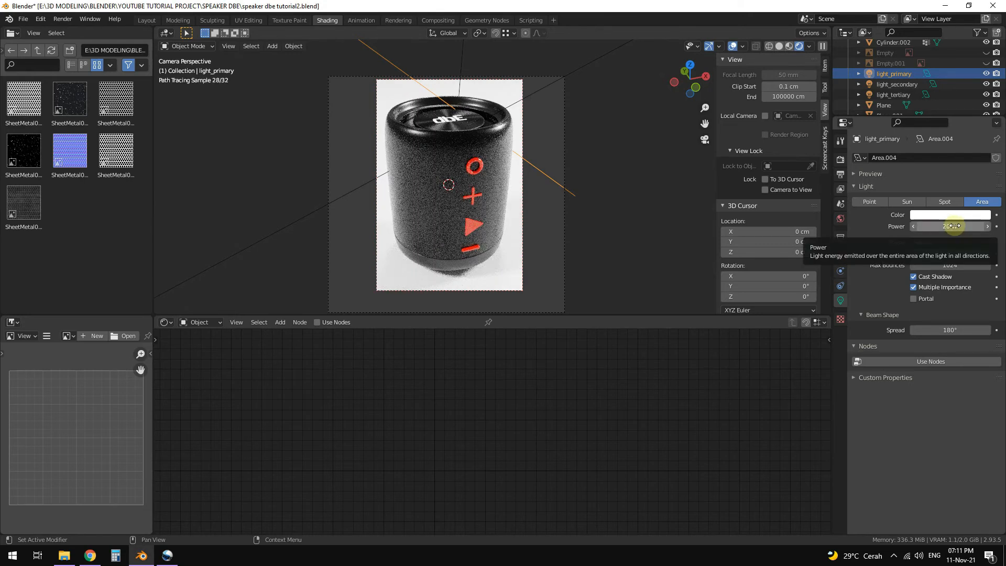
left_click(896, 84)
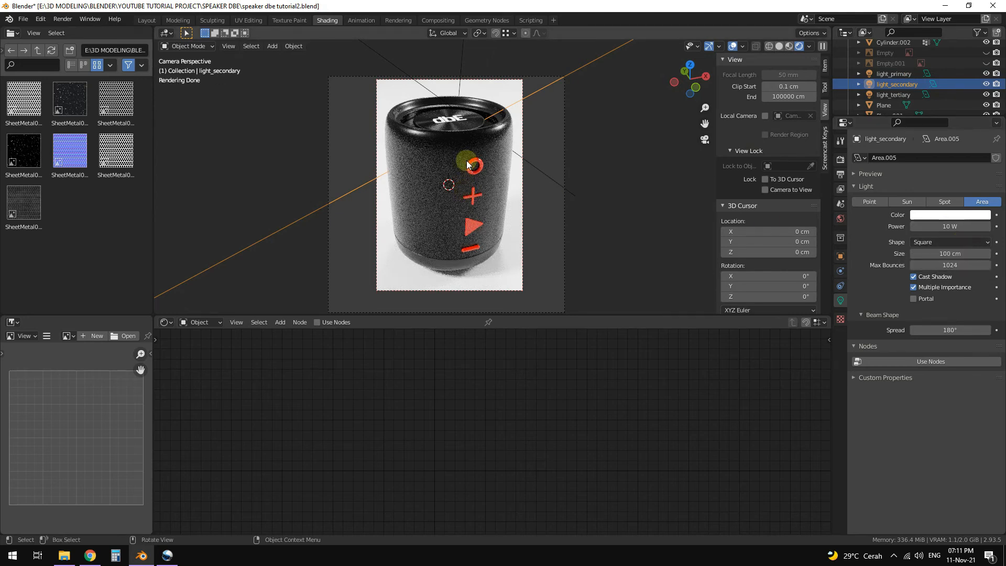
scroll(473, 162, "up", 3)
scroll(473, 163, "up", 3)
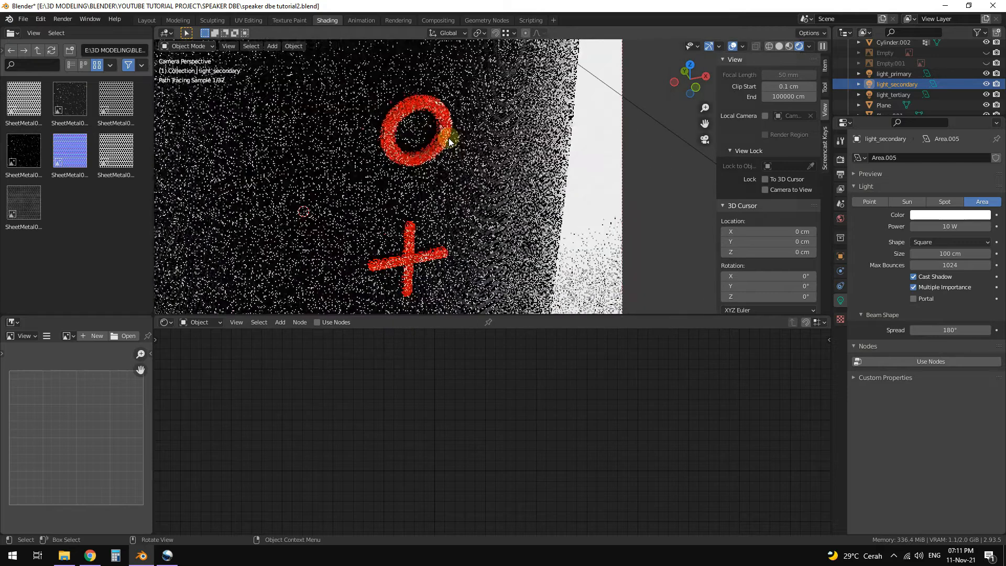
scroll(458, 157, "down", 6)
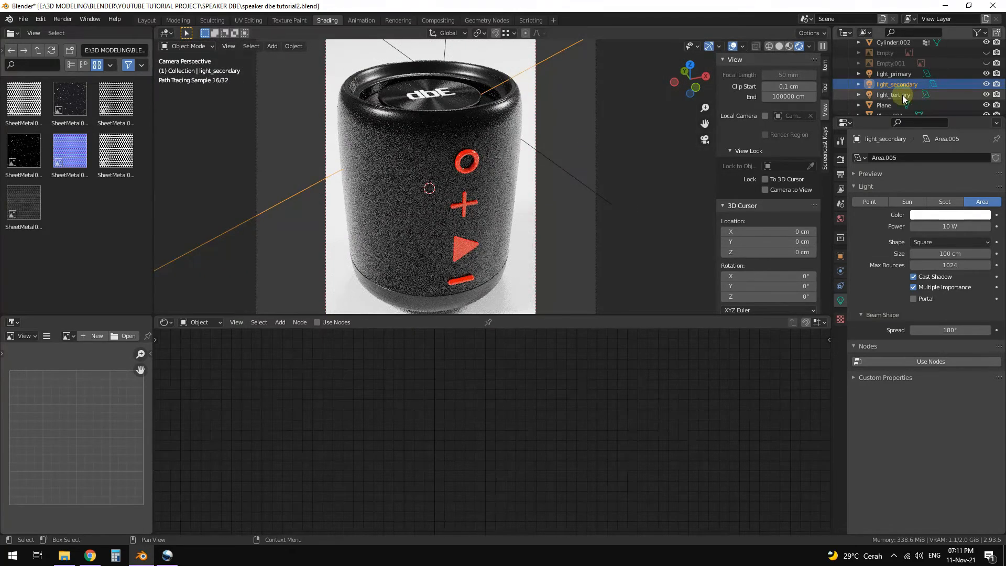
Set the power of light_tertiary to 5 W
left_click(904, 98)
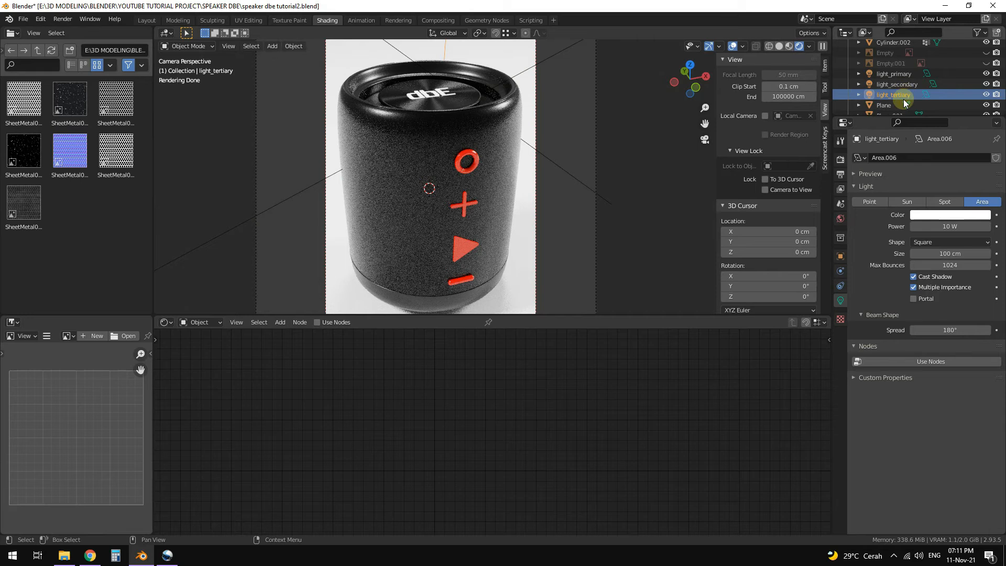
left_click(955, 225)
type("5")
key("Return")
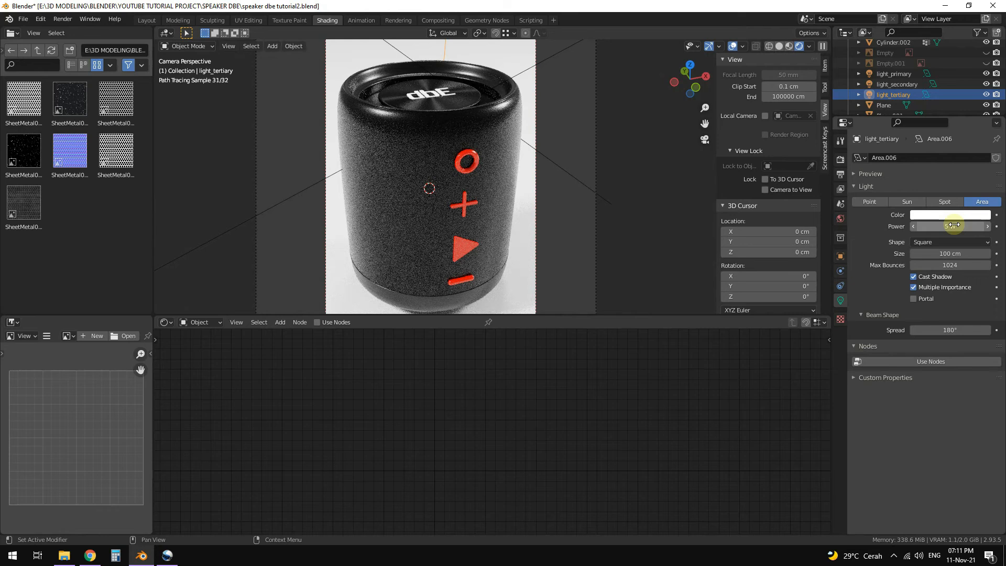
Apply smooth shading to the red ring button on the speaker's front
scroll(483, 179, "down", 1)
scroll(461, 120, "up", 3)
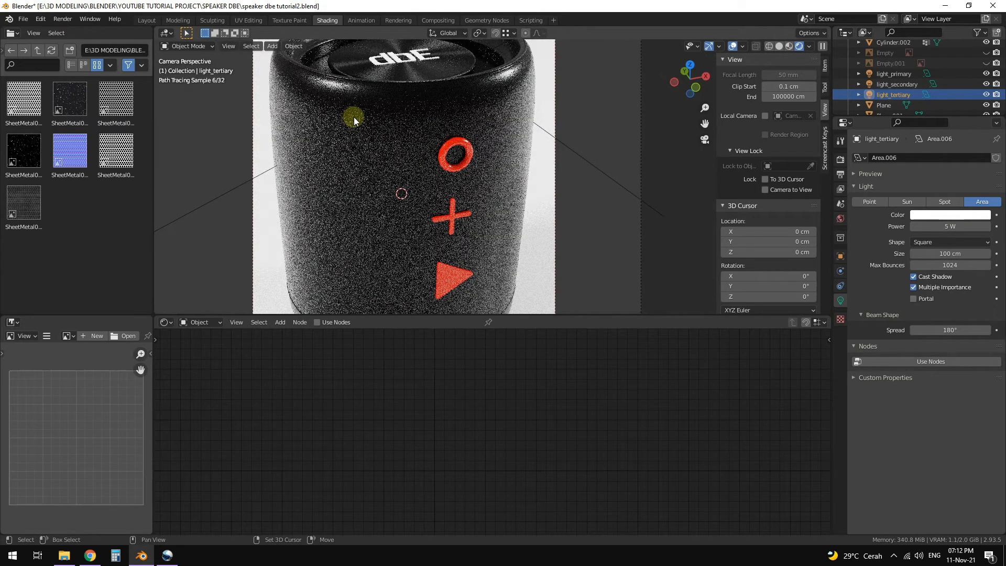
middle_click_drag(353, 117, 359, 124, "shift")
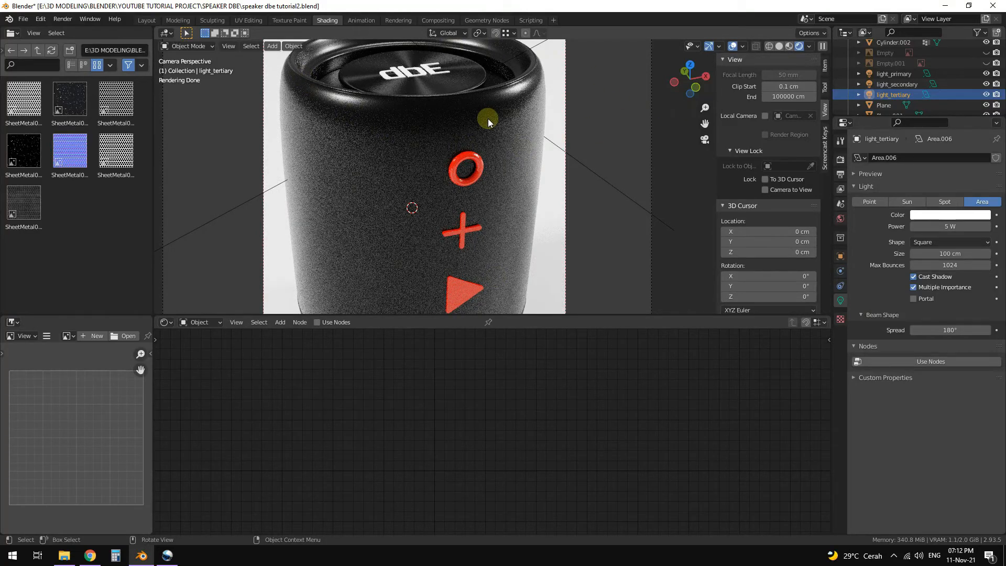
scroll(450, 142, "up", 4)
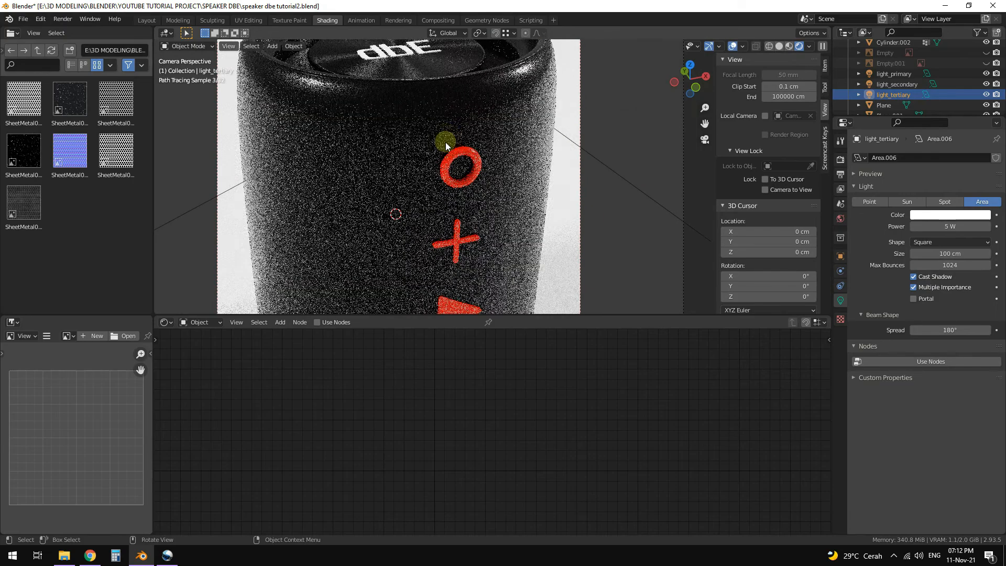
scroll(435, 140, "up", 3)
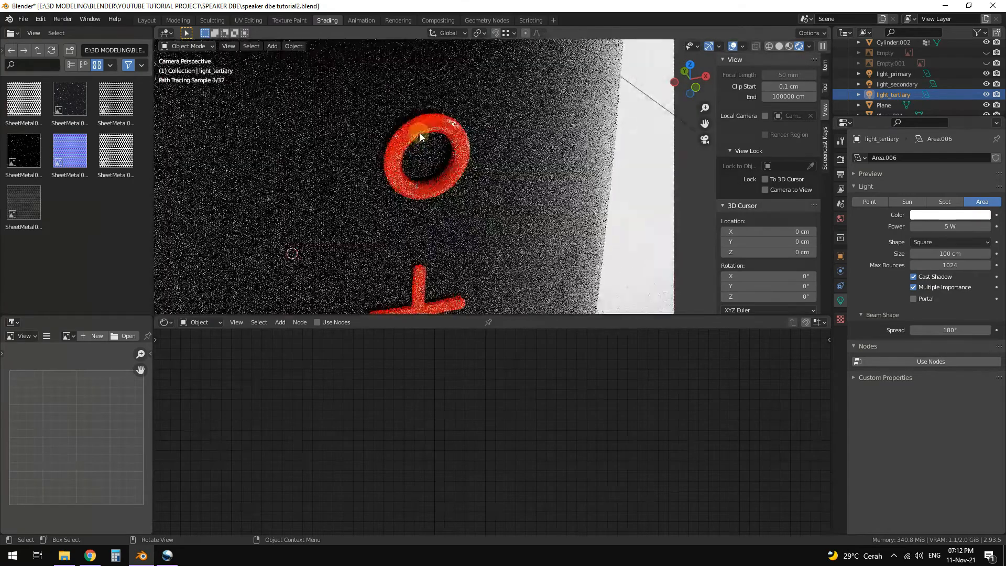
scroll(426, 122, "up", 3)
middle_click_drag(438, 93, 460, 102, "shift")
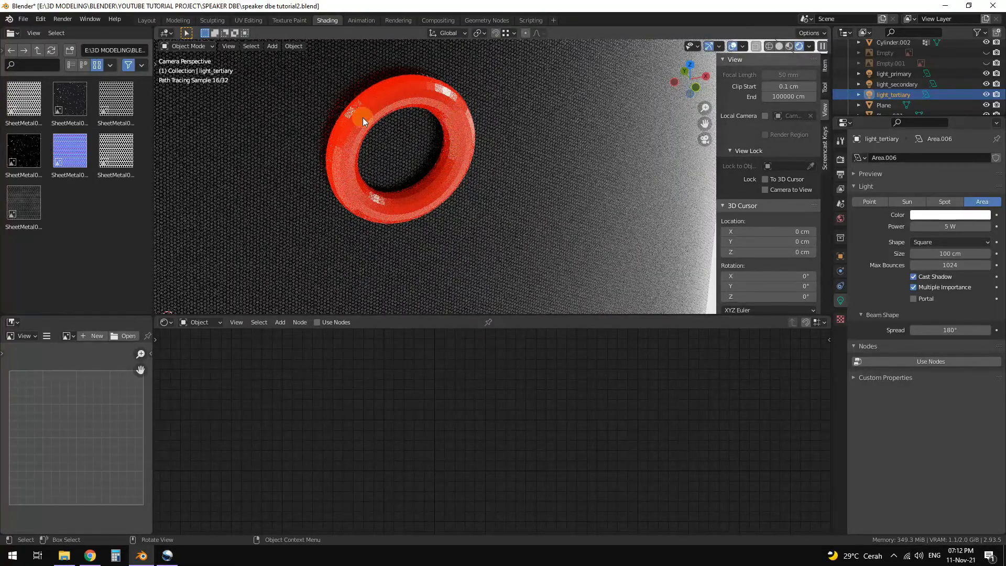
left_click(451, 108)
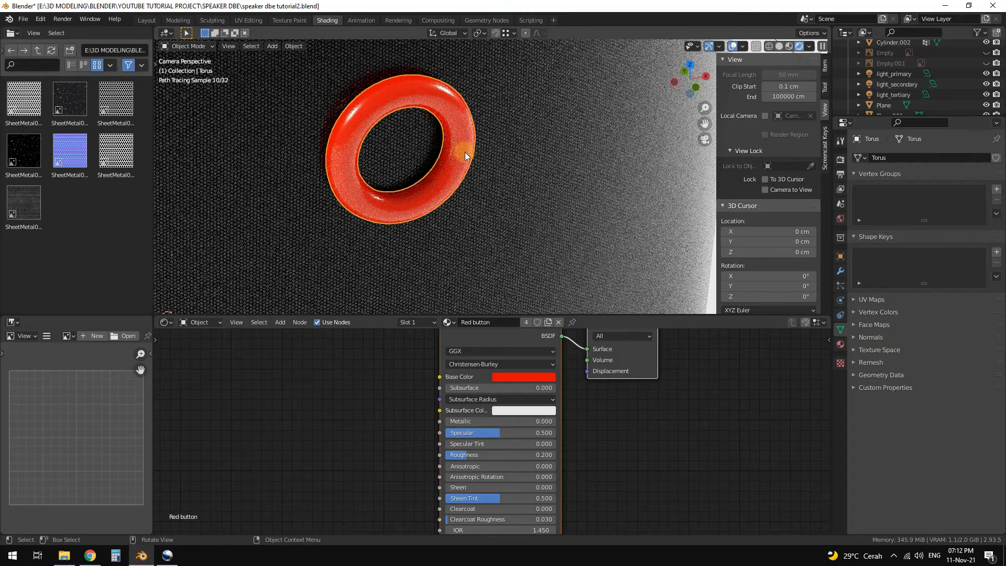
scroll(468, 163, "down", 3)
scroll(470, 161, "down", 4)
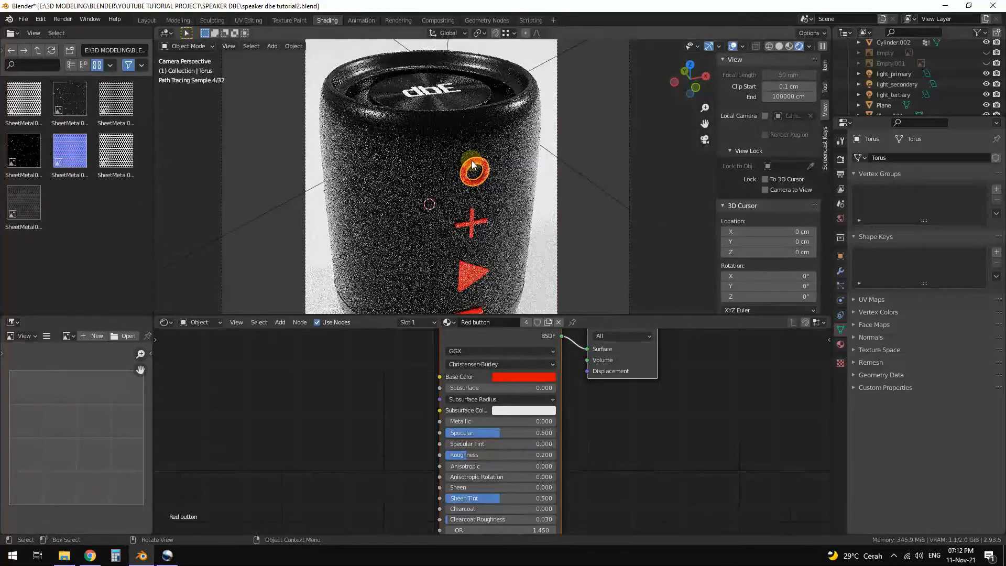
Set the Metallic value of the speaker body's Grill speaker material to 0.8
left_click(406, 146)
left_click_drag(549, 421, 544, 422)
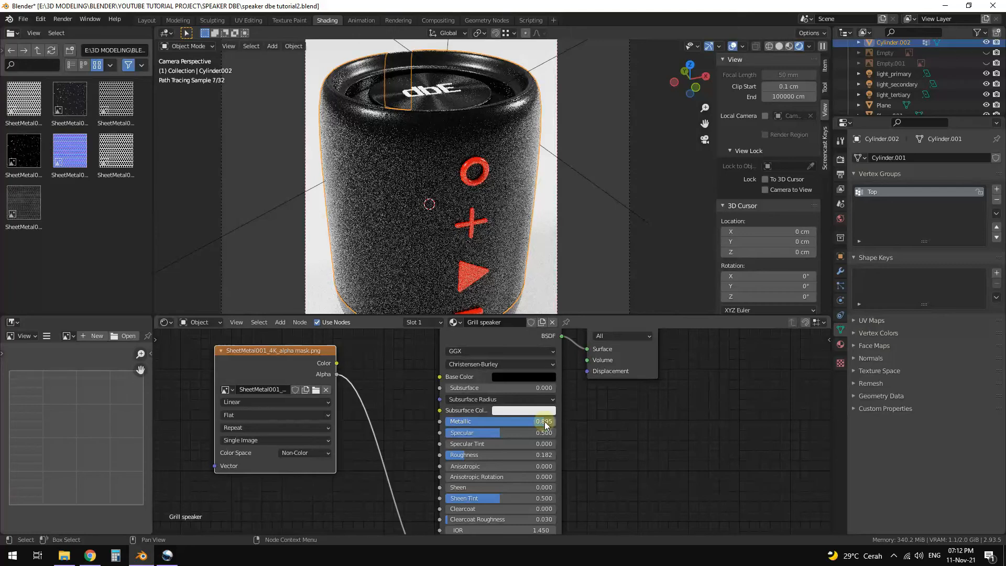
left_click(545, 422)
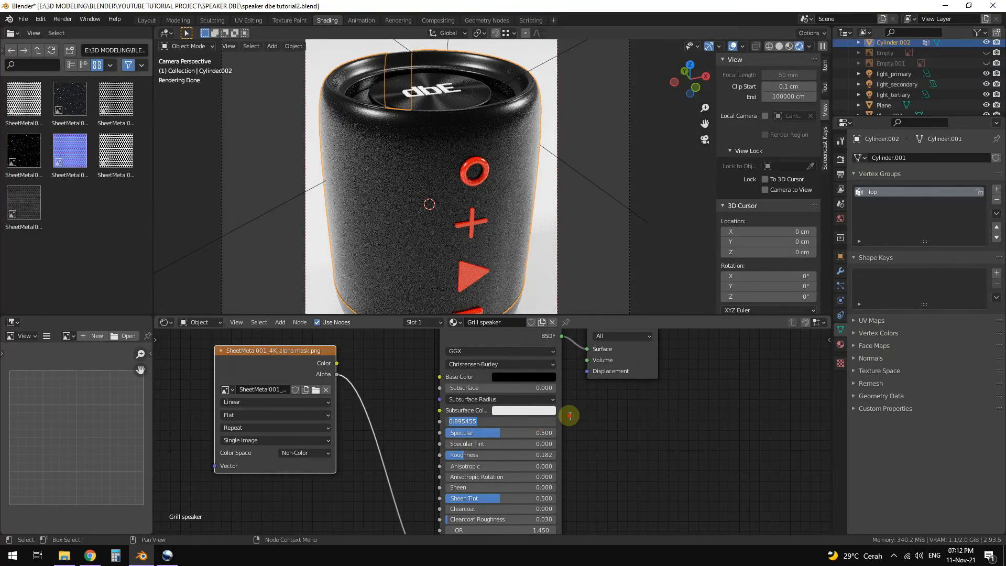
key("Return")
left_click(545, 423)
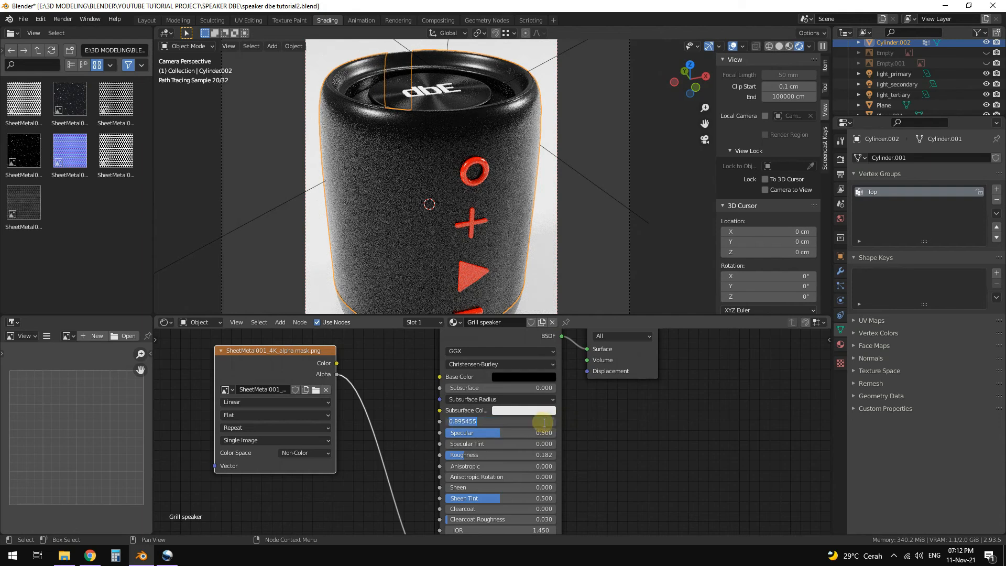
key("BackSpace")
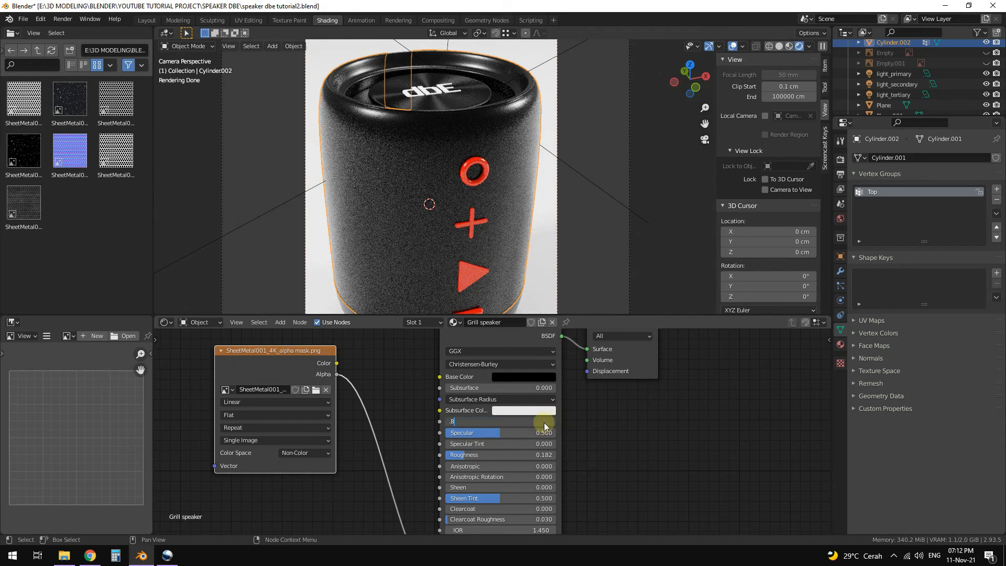
type(".8")
key("Return")
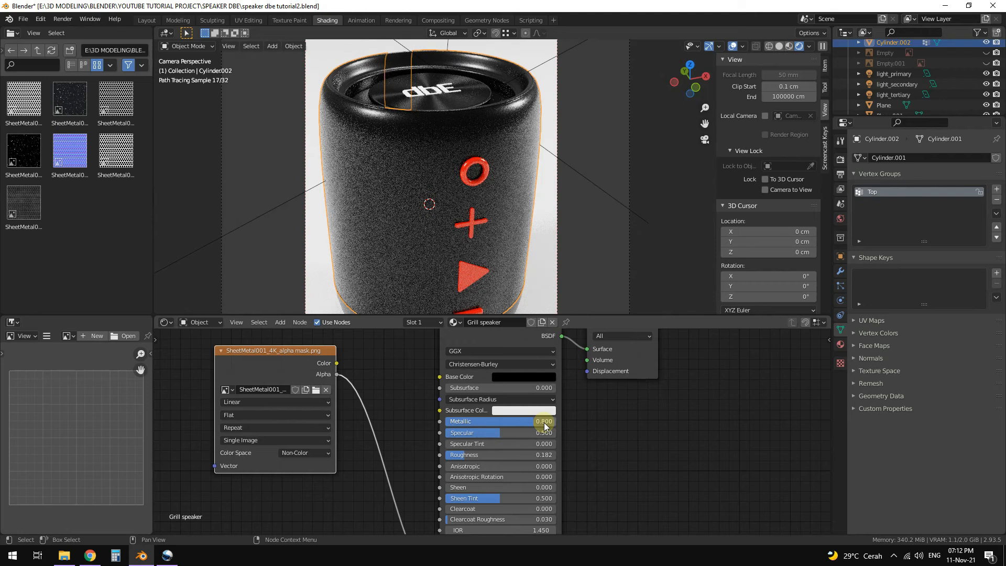
Set the Grill speaker material's Metallic value to 0.9 and its Roughness to 0.15
left_click(544, 423)
type(".9")
key("Return")
left_click(494, 454)
type(".15")
key("Return")
scroll(508, 225, "up", 5)
scroll(394, 141, "up", 3)
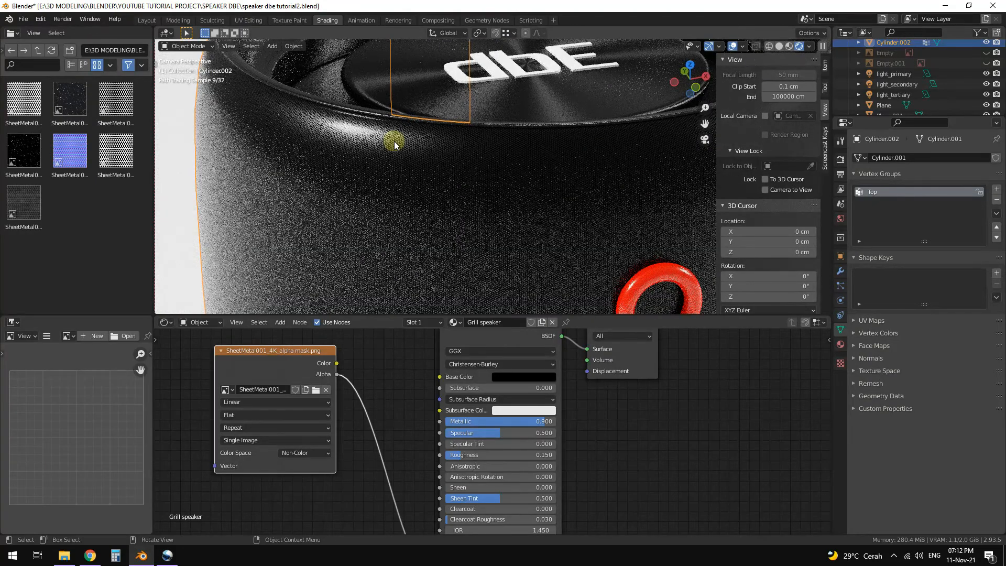
Shift the selection from the speaker body to the background plane and render the camera view as a still image
scroll(394, 140, "down", 8)
middle_click_drag(474, 207, 445, 188, "shift")
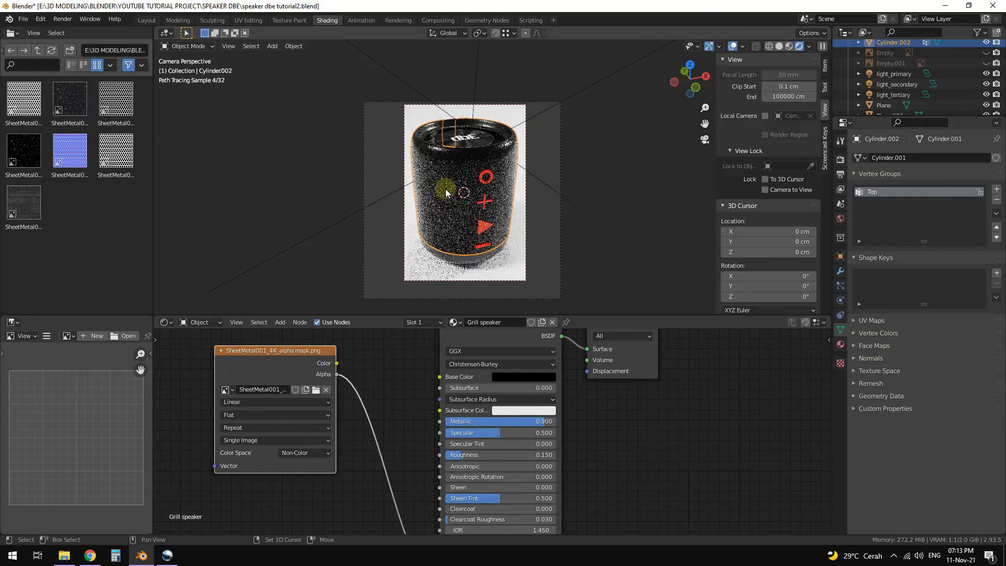
left_click(651, 244)
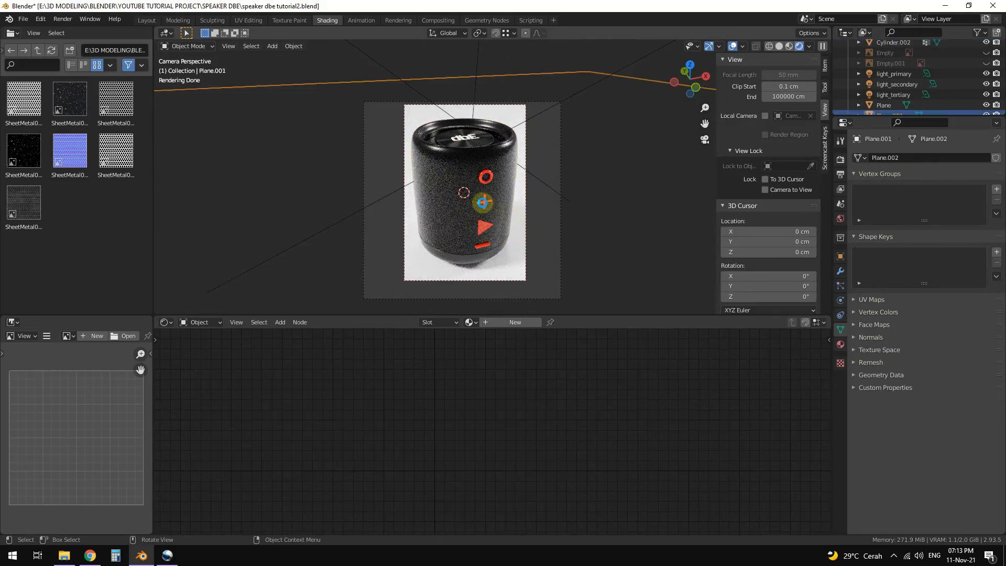
key("F12")
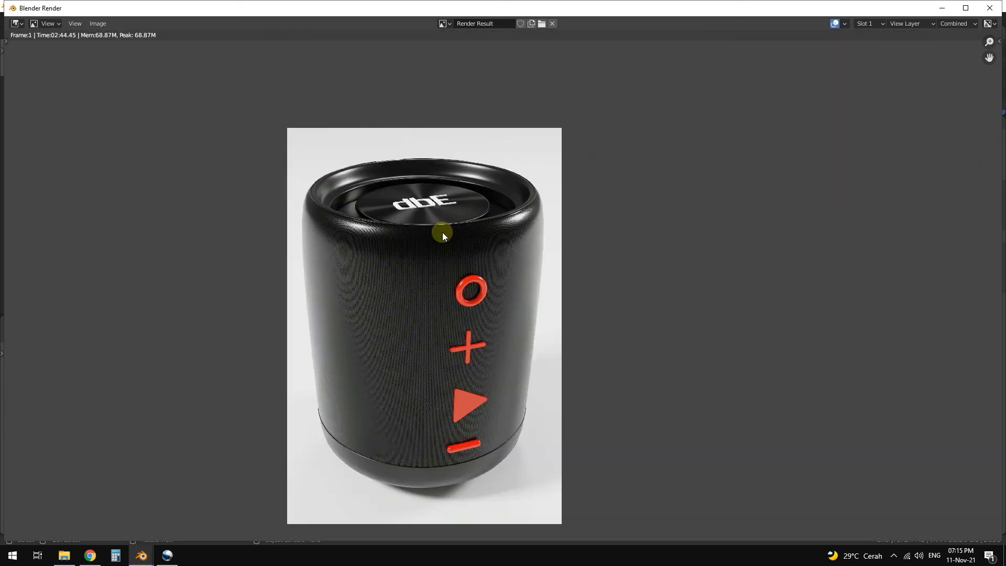
Examine the rendered speaker's top rim, dbE logo disc and grille perforations up close, including the highlights on both sides
scroll(443, 234, "up", 2)
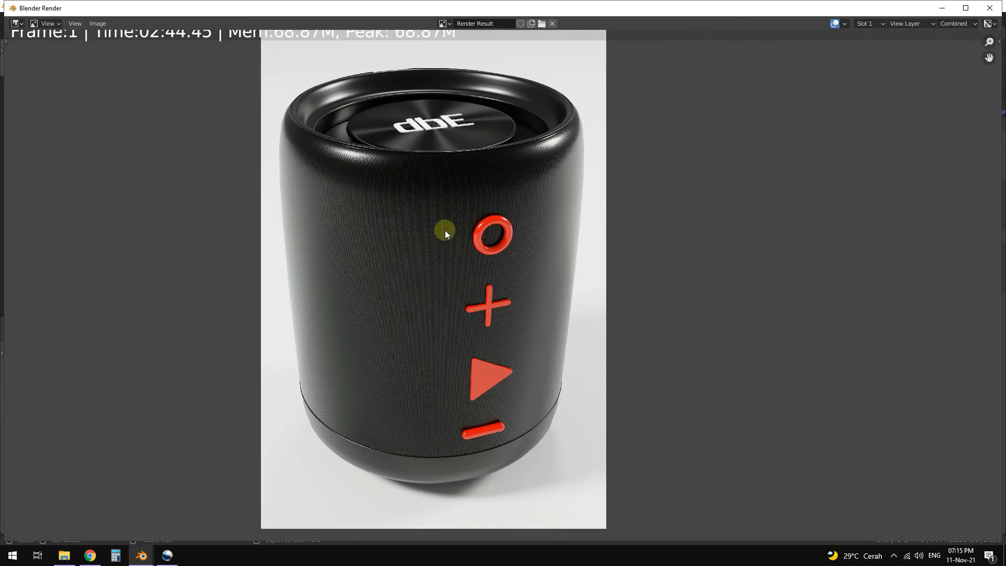
middle_click_drag(444, 234, 520, 286)
scroll(436, 256, "up", 1)
scroll(429, 273, "up", 3)
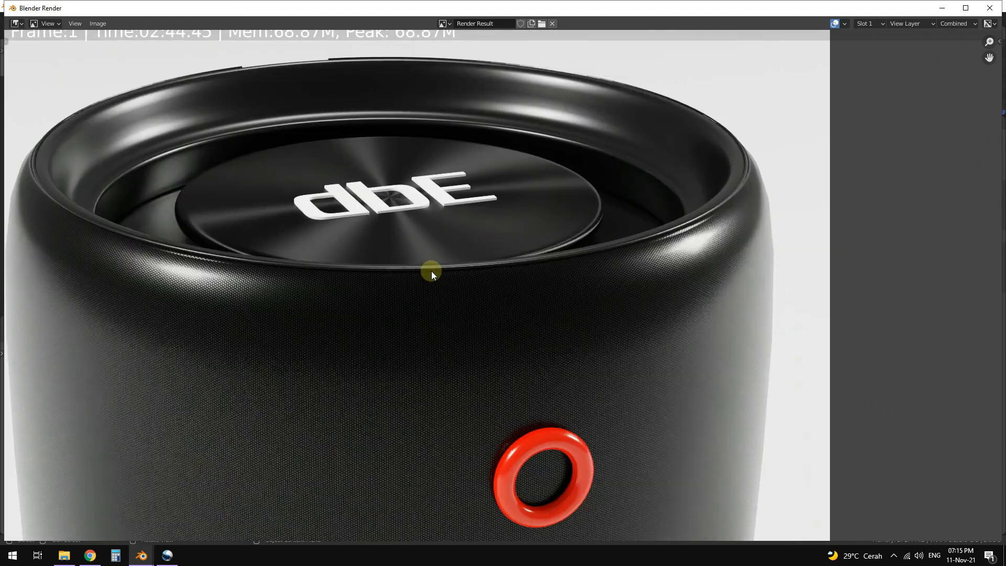
scroll(247, 303, "up", 3)
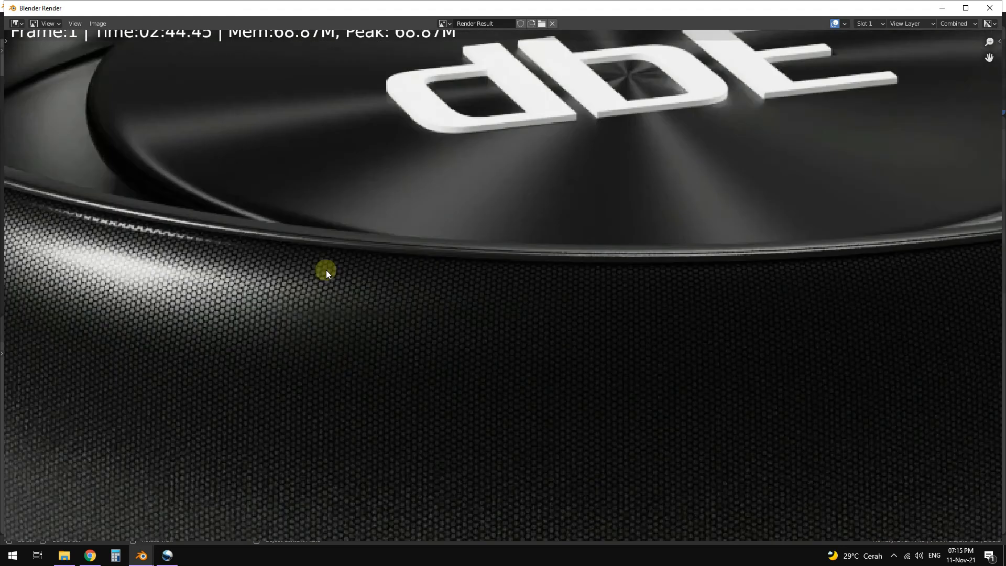
scroll(580, 322, "down", 2)
middle_click_drag(580, 321, 521, 280)
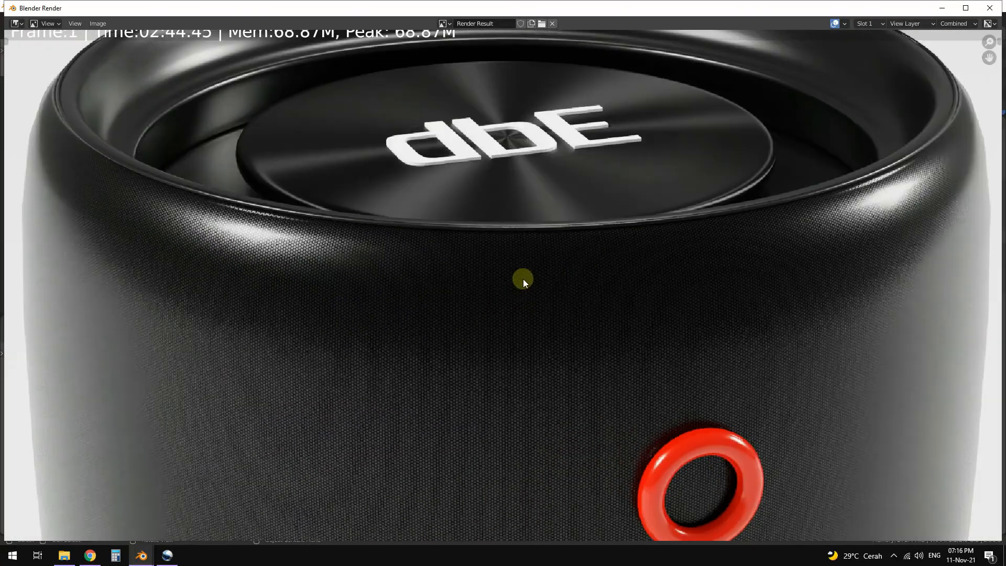
scroll(310, 307, "up", 3)
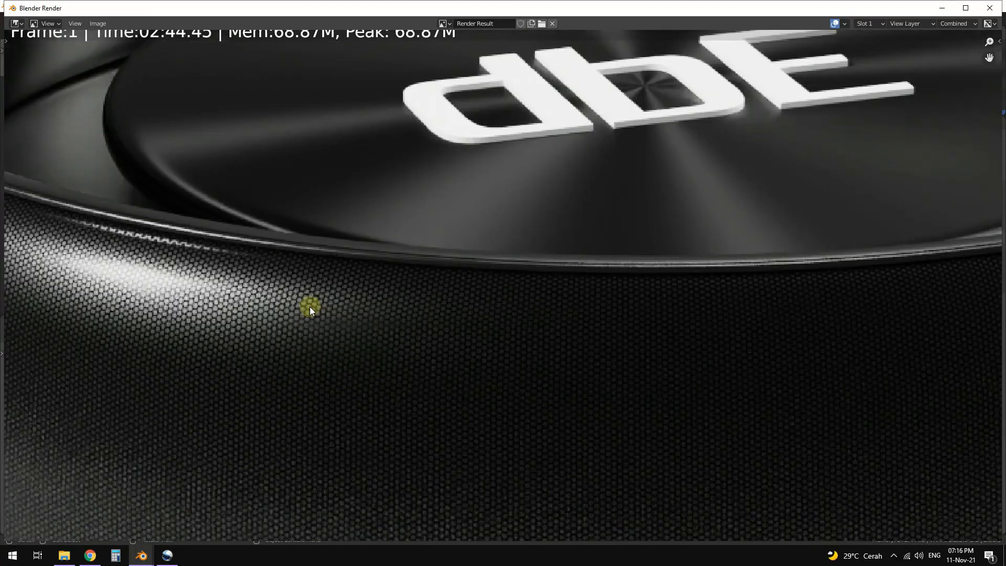
scroll(310, 306, "down", 1)
middle_click_drag(689, 307, 262, 302)
middle_click_drag(778, 278, 492, 250)
scroll(493, 250, "down", 1)
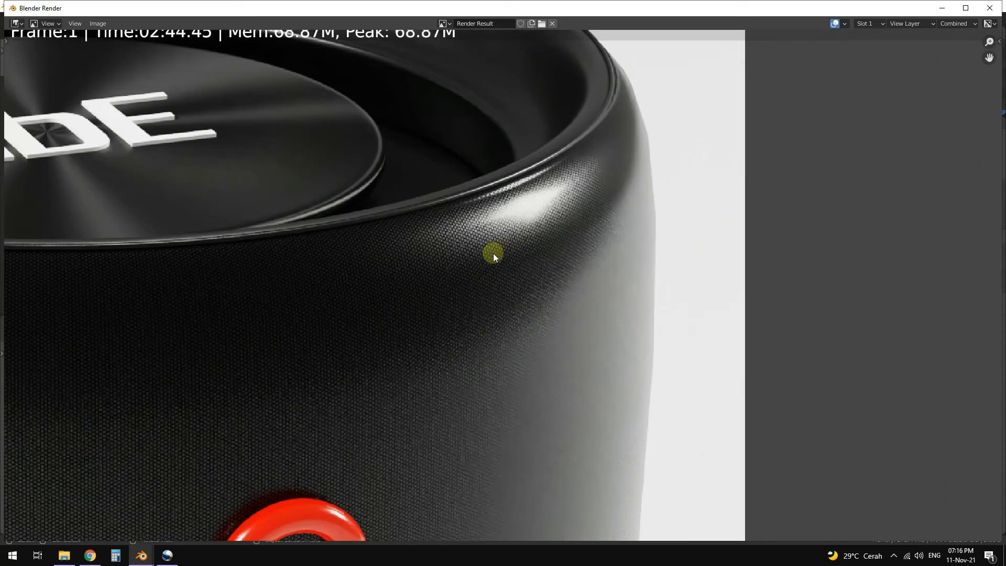
Examine the red buttons, lower grille and base of the speaker in the finished render
middle_click_drag(417, 423, 579, 222)
scroll(579, 225, "down", 6)
middle_click_drag(426, 445, 525, 247)
scroll(525, 247, "up", 2)
middle_click_drag(481, 185, 372, 461)
scroll(426, 382, "down", 1)
scroll(426, 382, "down", 2)
scroll(412, 225, "up", 2)
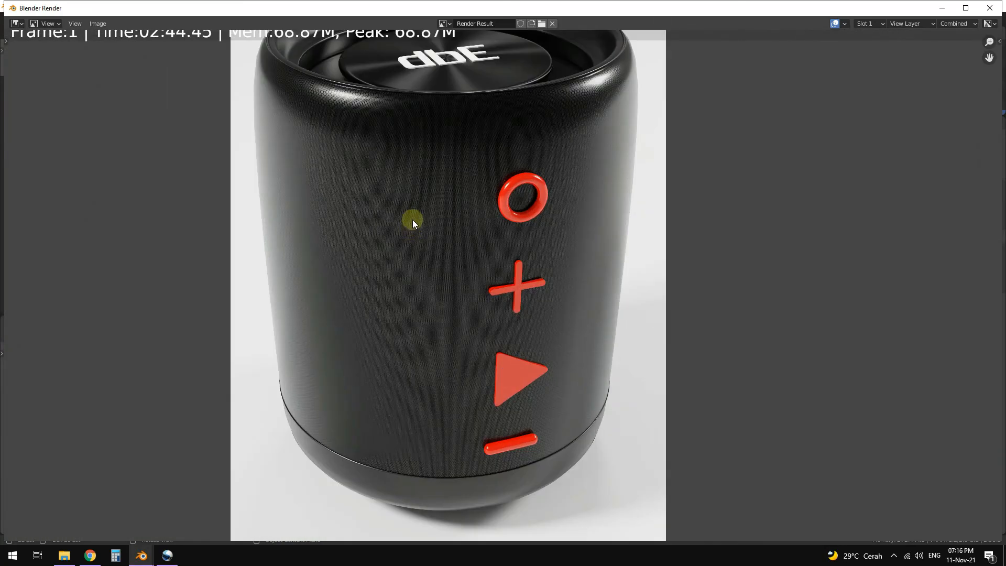